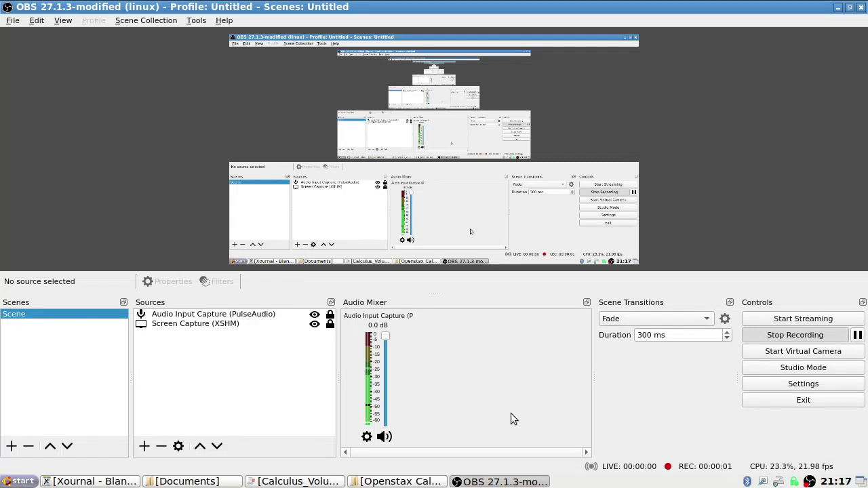
Step: Bring the calculus textbook PDF forward and scroll to exercises 39–43
left_click(329, 482)
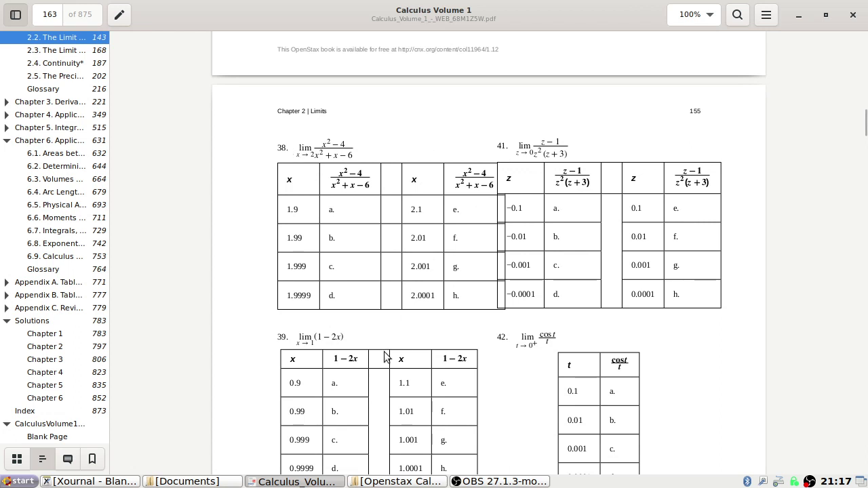
scroll(385, 358, "down", 3)
scroll(310, 256, "up", 10)
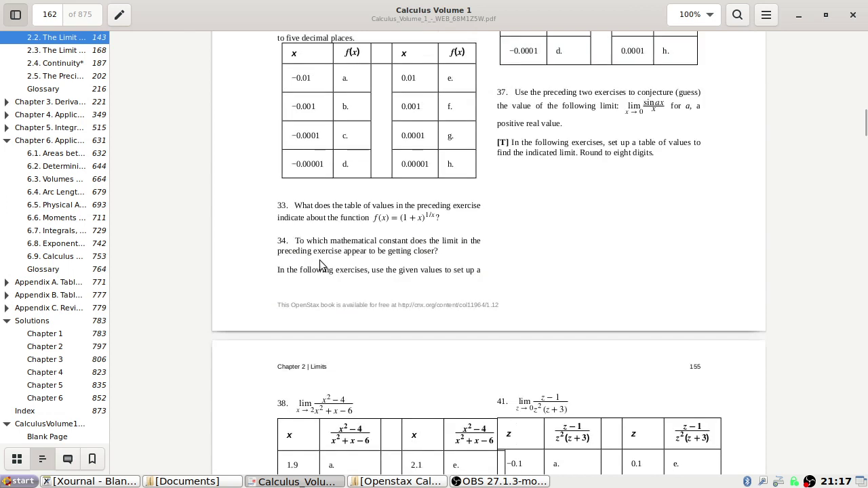
scroll(320, 261, "down", 9)
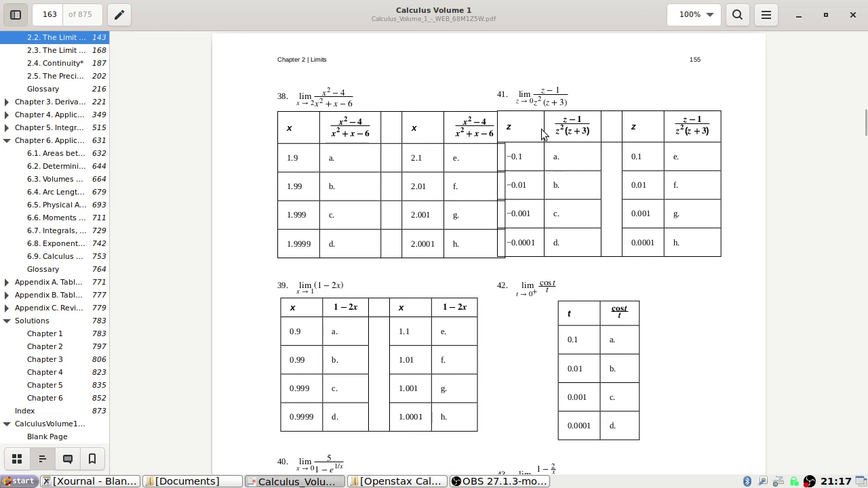
scroll(548, 141, "up", 2)
scroll(549, 141, "up", 8)
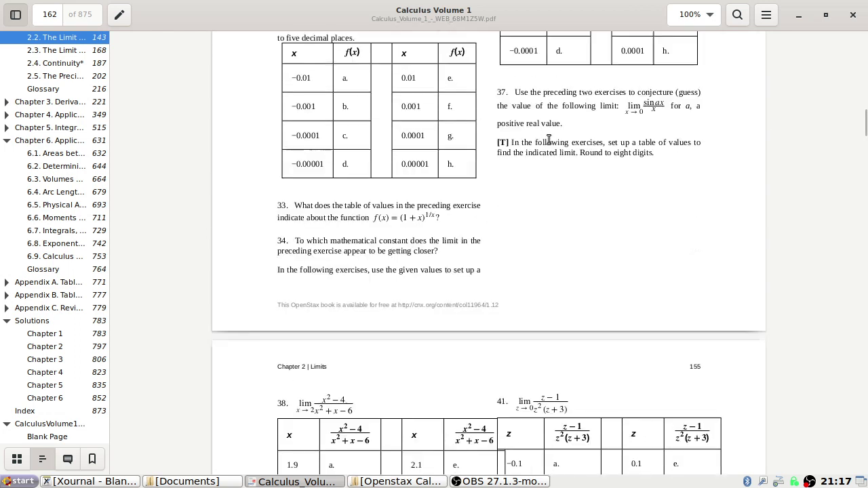
scroll(614, 151, "down", 5)
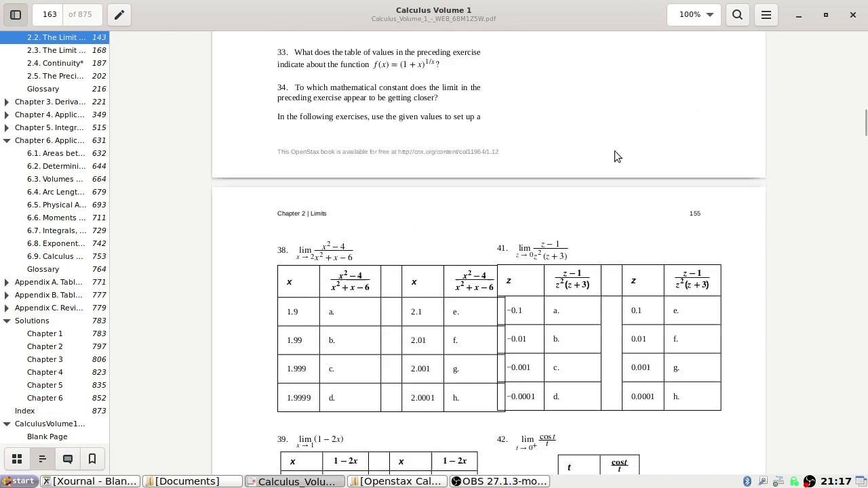
scroll(615, 151, "up", 5)
scroll(615, 152, "down", 14)
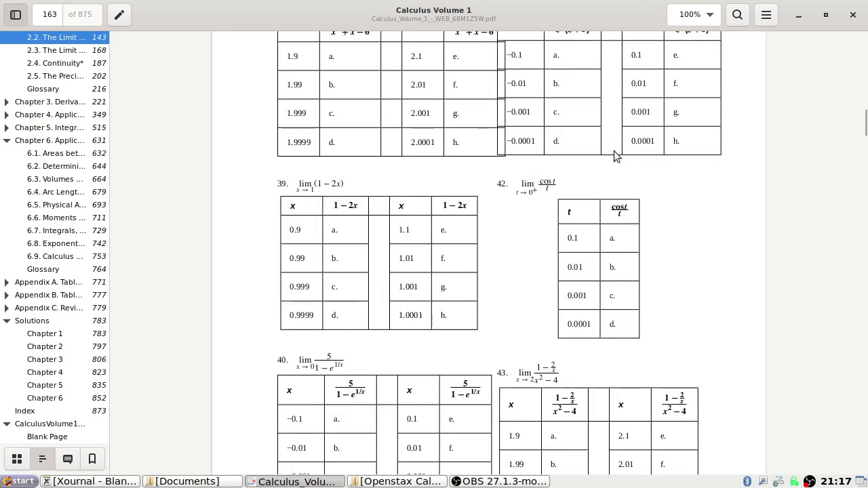
scroll(471, 155, "down", 2)
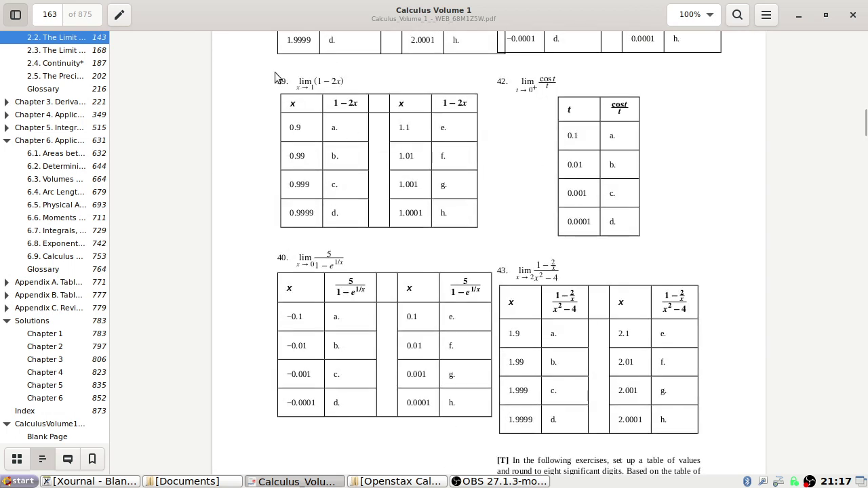
Step: Select Calculus.ods in the file manager's Documents folder
left_click(424, 482)
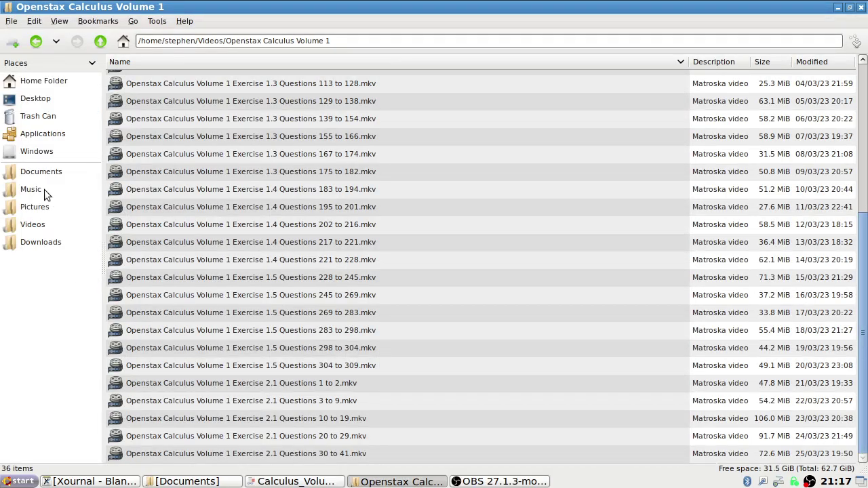
left_click(48, 171)
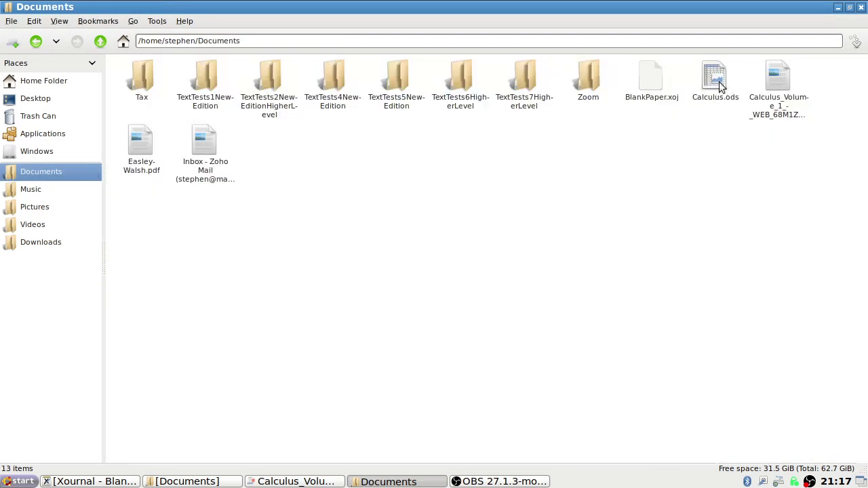
left_click(720, 85)
left_click(476, 482)
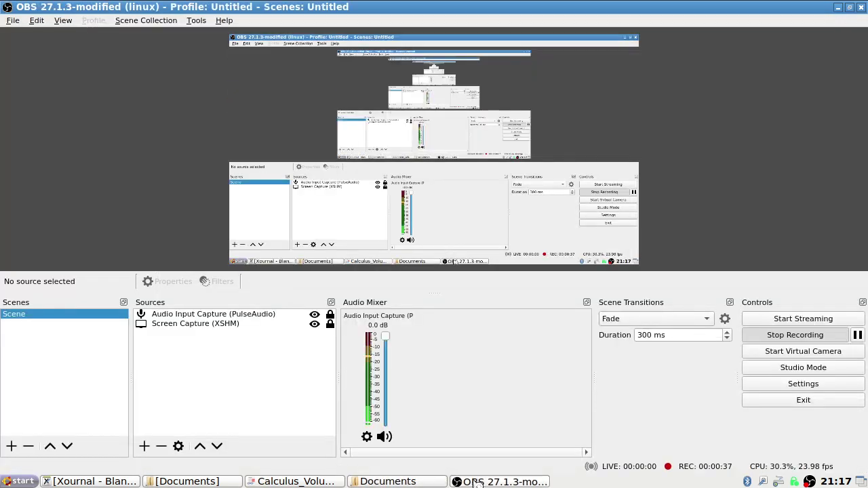
left_click(299, 482)
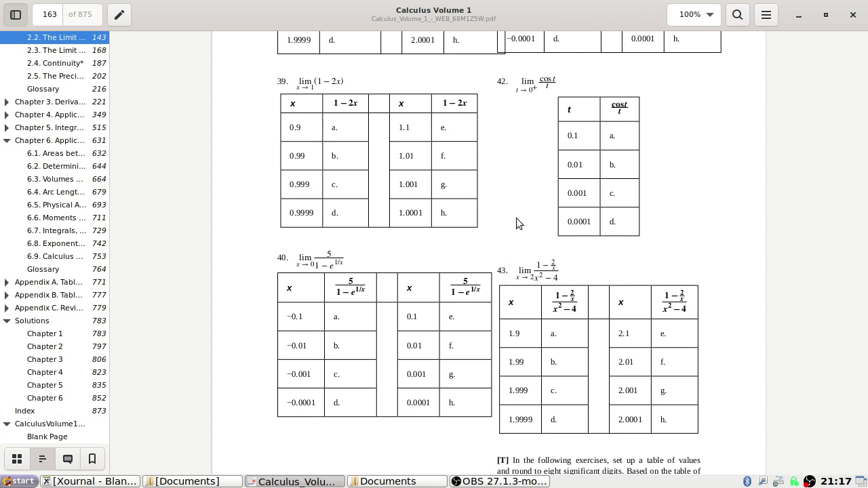
left_click(495, 482)
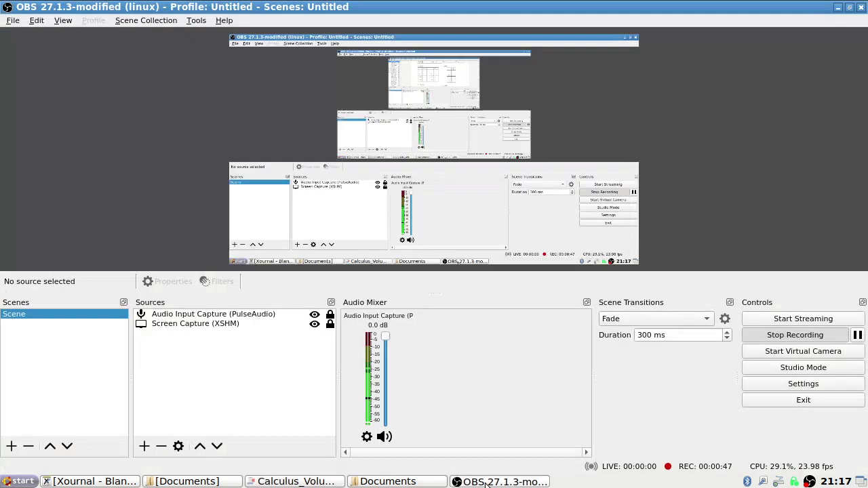
left_click(858, 336)
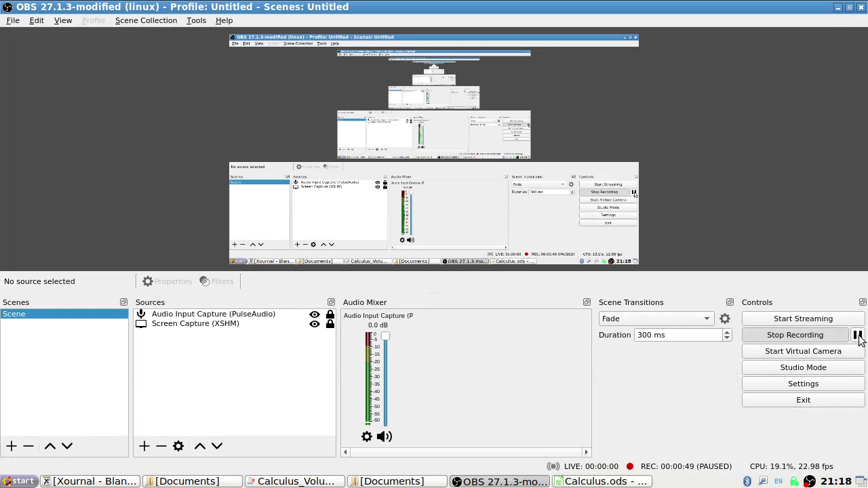
left_click(858, 336)
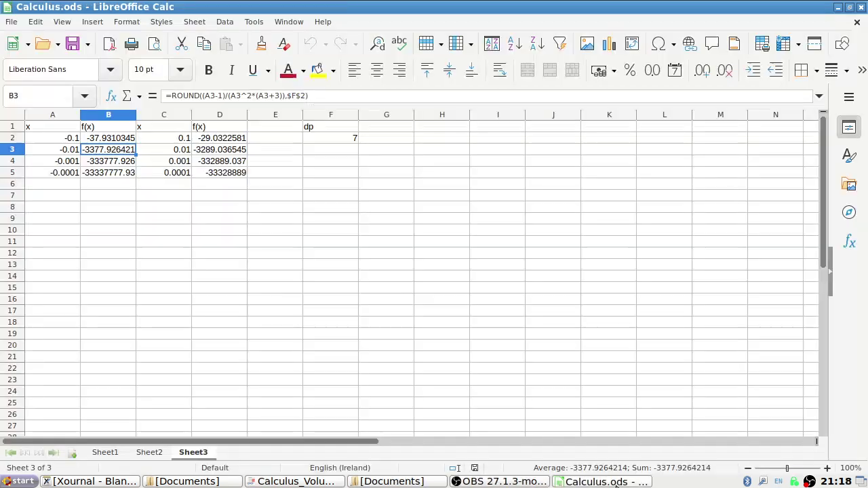
Step: Change B2's formula to =ROUND(1-2*A2,$F$2)
left_click(634, 482)
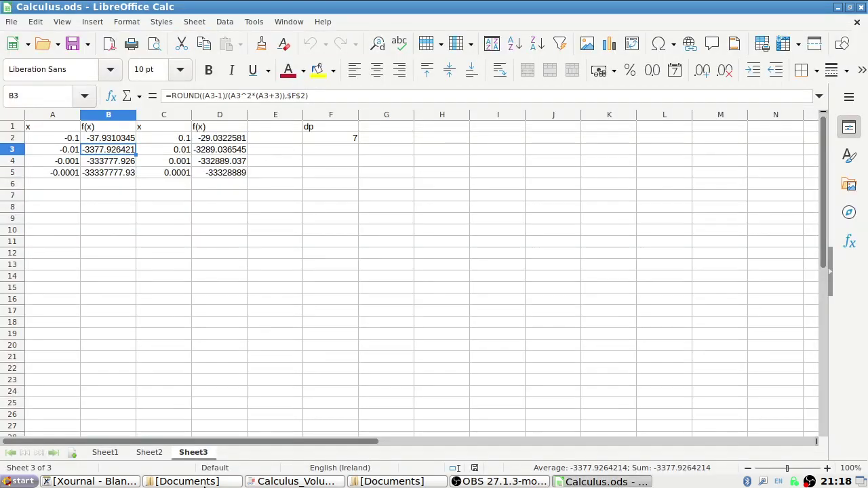
left_click(287, 482)
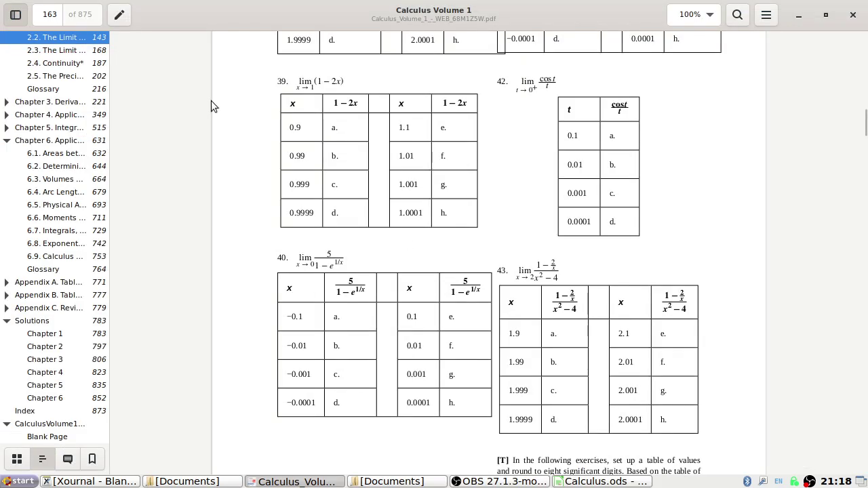
key("alt+Tab")
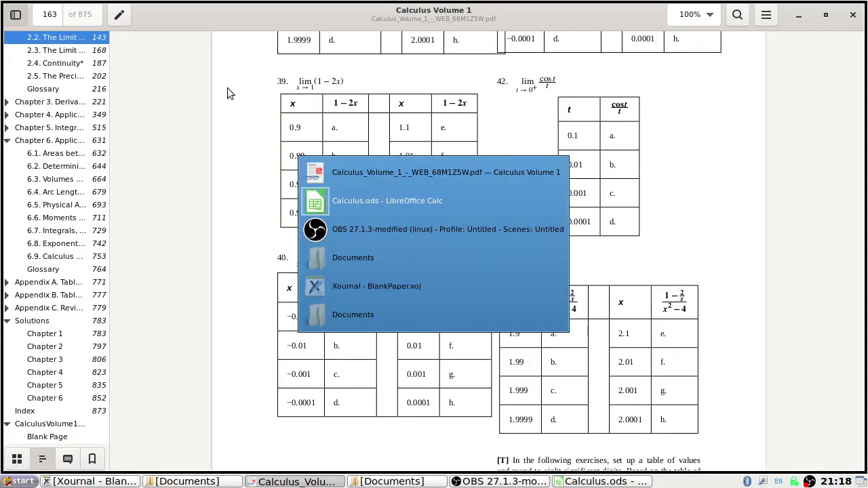
key("Up")
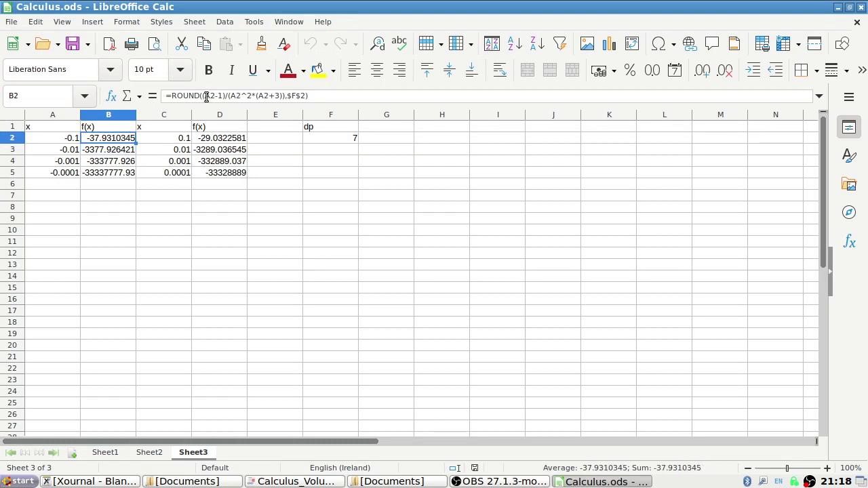
left_click_drag(275, 97, 202, 97)
key("BackSpace")
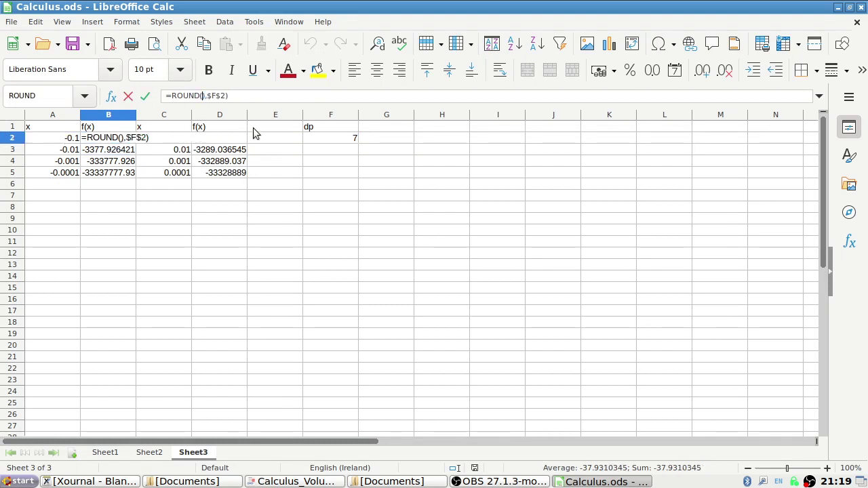
type("1-")
type("2*")
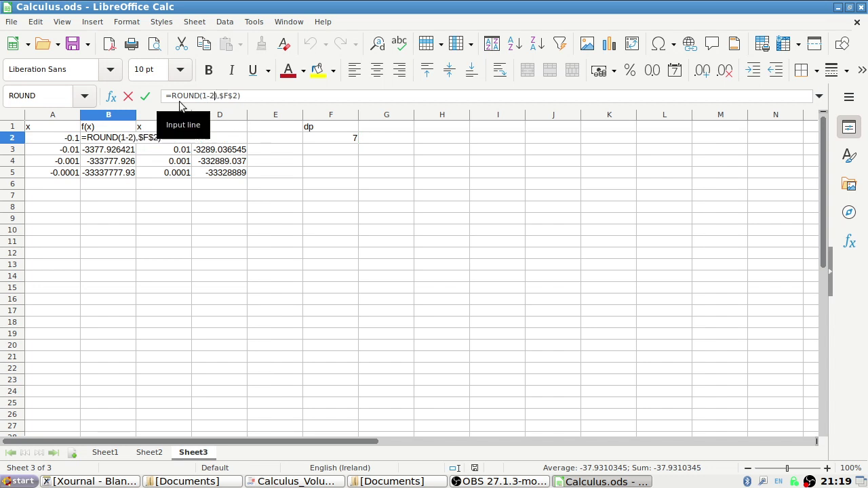
left_click(56, 139)
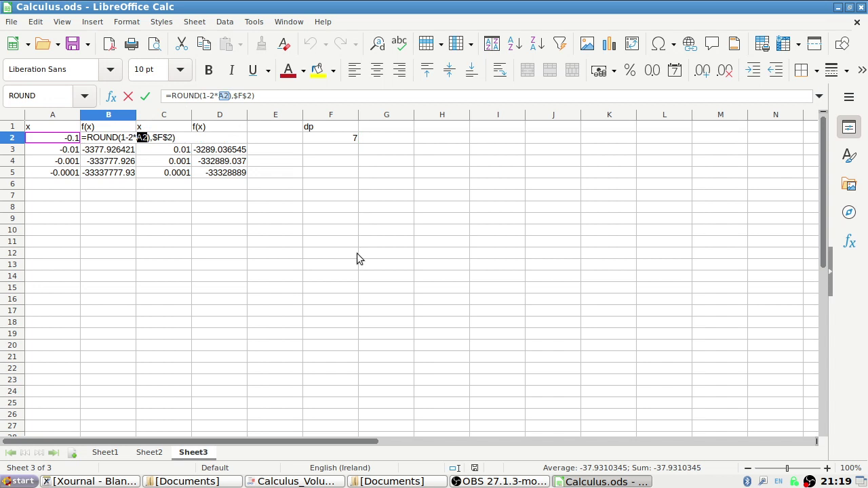
key("Delete")
key("Return")
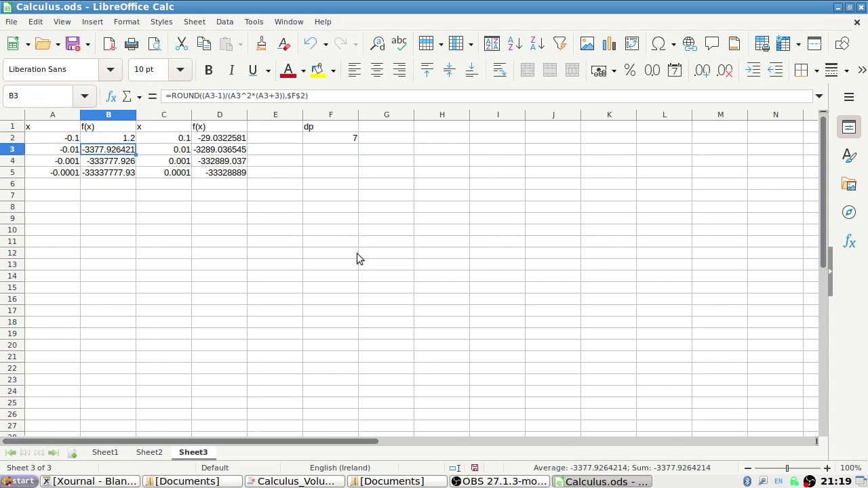
Step: Copy the B2 formula into B3:B5 and D2:D5
key("Up")
key("ctrl+c")
key("Down")
key("ctrl+v")
key("Down")
key("ctrl+v")
key("Down")
key("ctrl+v")
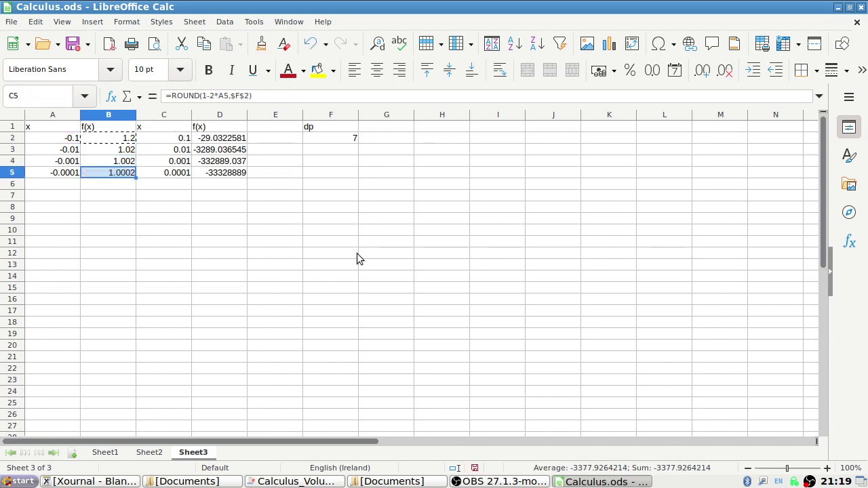
key("Right")
key("Right")
key("ctrl+v")
key("Up")
key("ctrl+v")
key("Up")
key("ctrl+v")
key("Up")
key("ctrl+v")
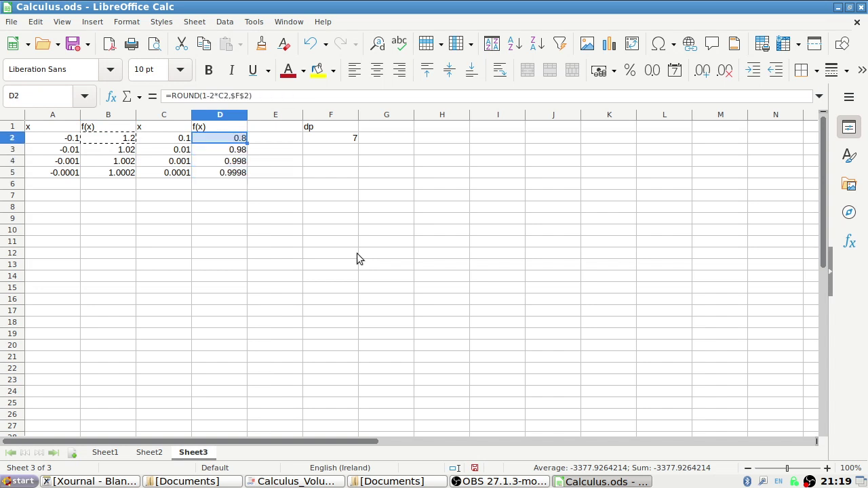
key("Left")
key("Left")
key("Left")
key("alt+Tab")
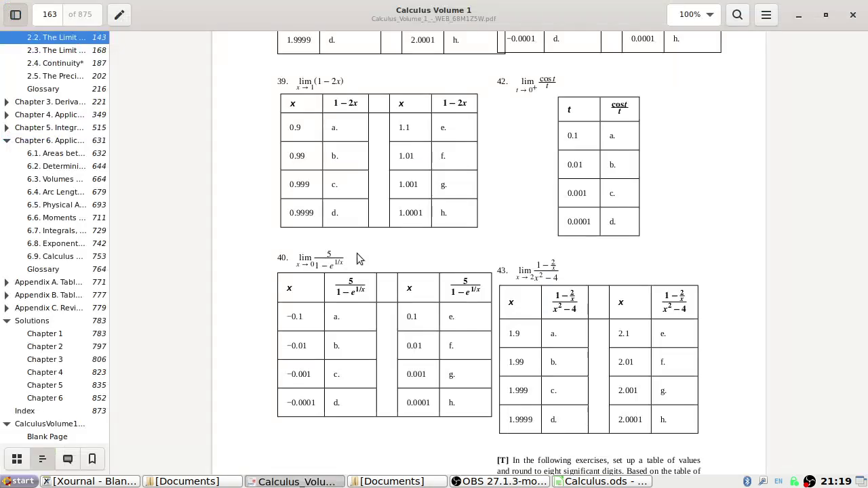
Step: Enter 0.9, 0.99, 0.999 and 0.9999 as the first column's x values
key("alt+Tab")
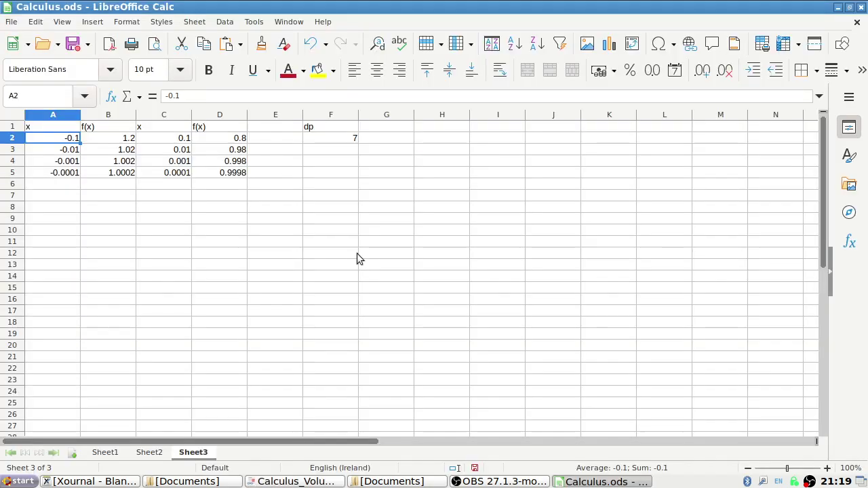
type("0.9")
key("Return")
type("0.99")
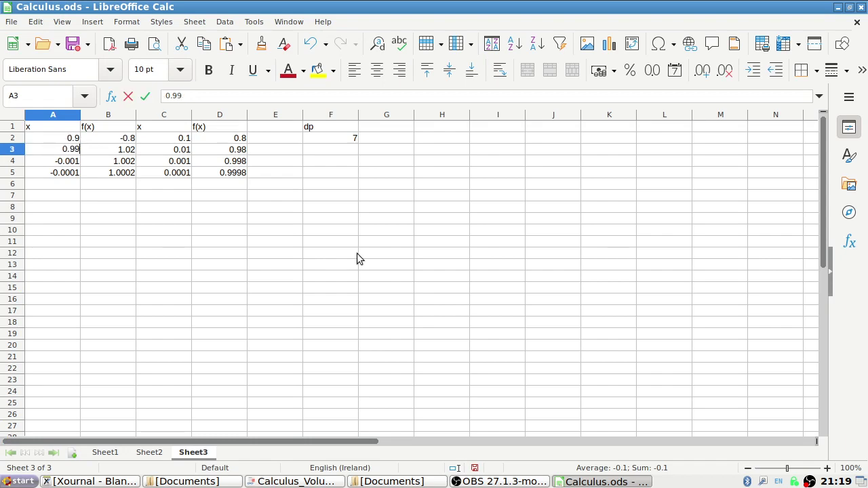
key("alt+Tab")
key("alt+Tab")
type("0.999")
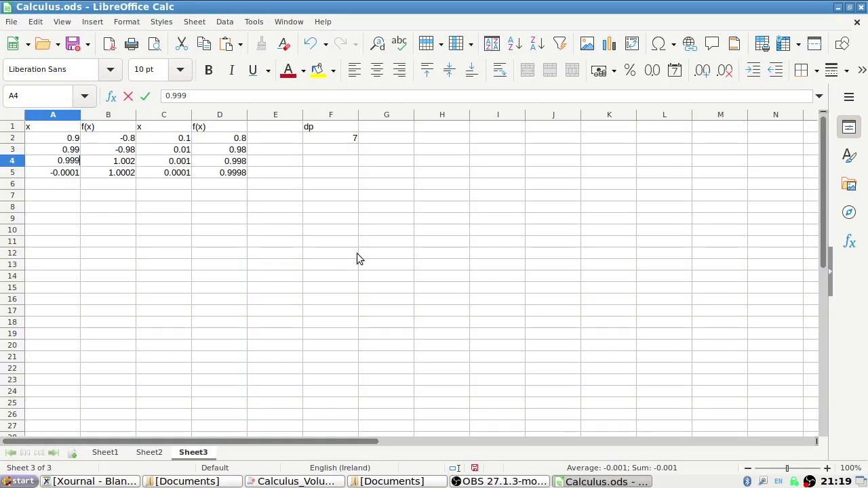
key("Return")
type("0.9999")
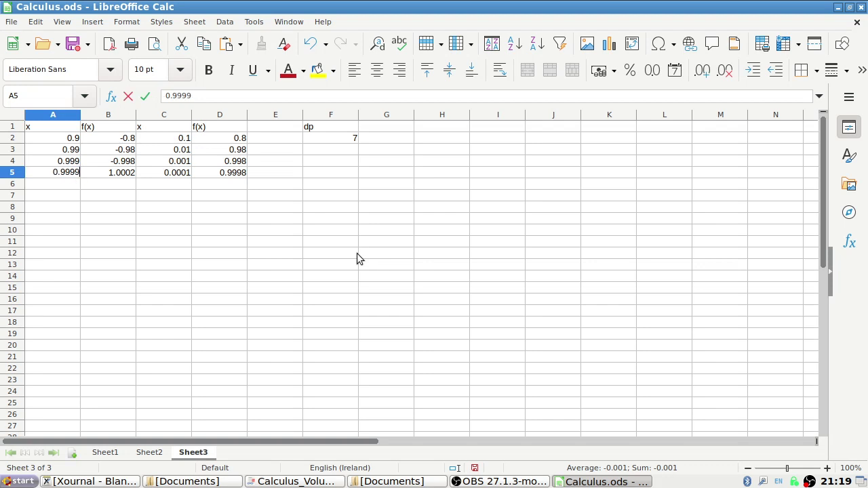
key("Return")
key("Up")
key("Right")
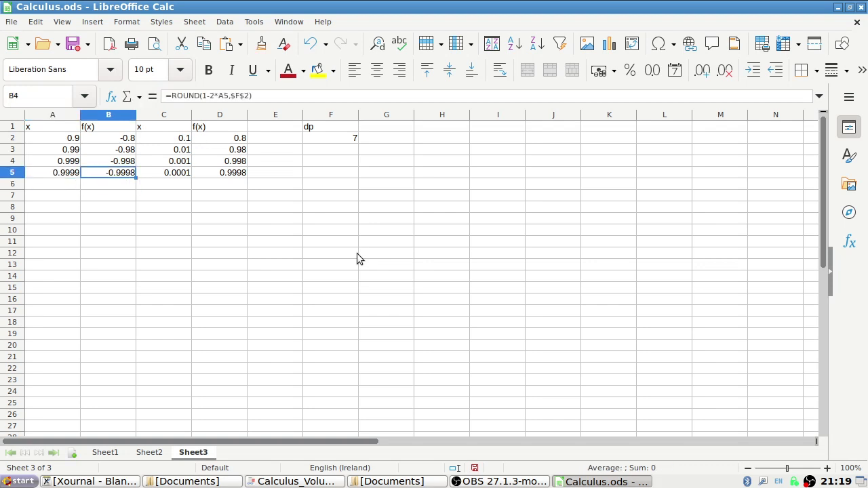
key("Up")
key("Up")
key("Right")
key("Right")
Step: Fill C2:C5 with 1.1, 1.01, 1.001 and 1.0001
key("Left")
key("Up")
key("alt+Tab")
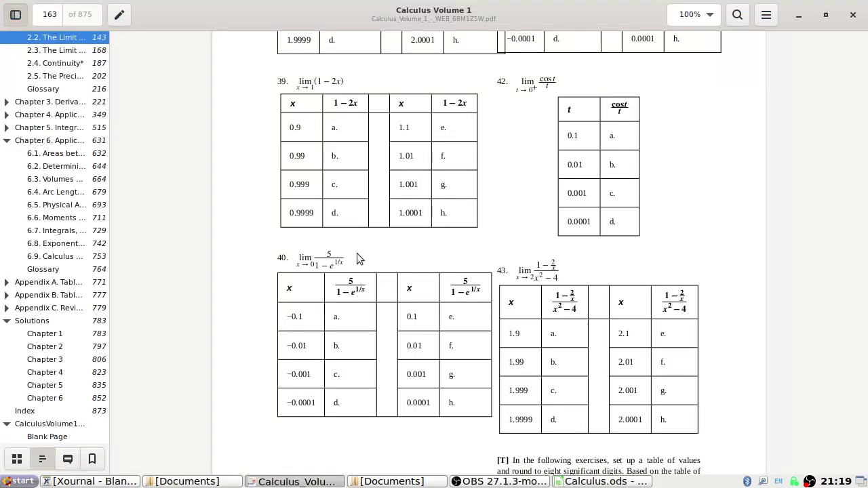
key("alt+Tab")
type("1.1")
key("Return")
type("1.01")
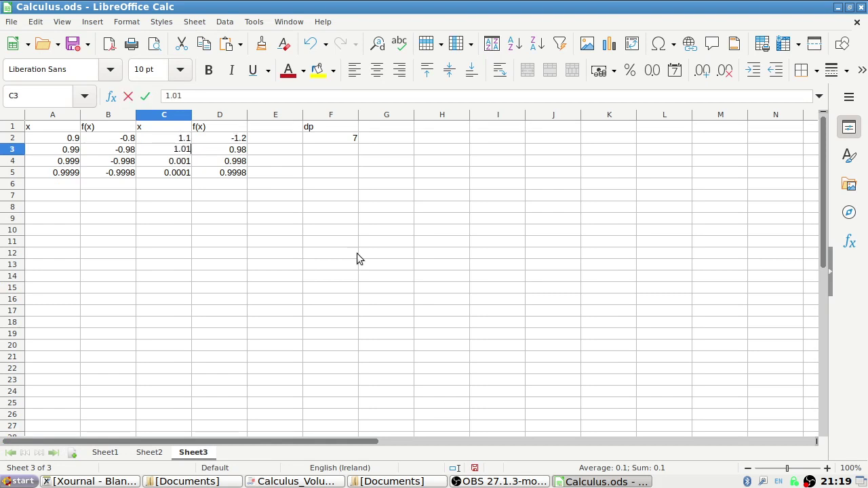
key("Return")
type(".100")
key("BackSpace")
key("BackSpace")
key("BackSpace")
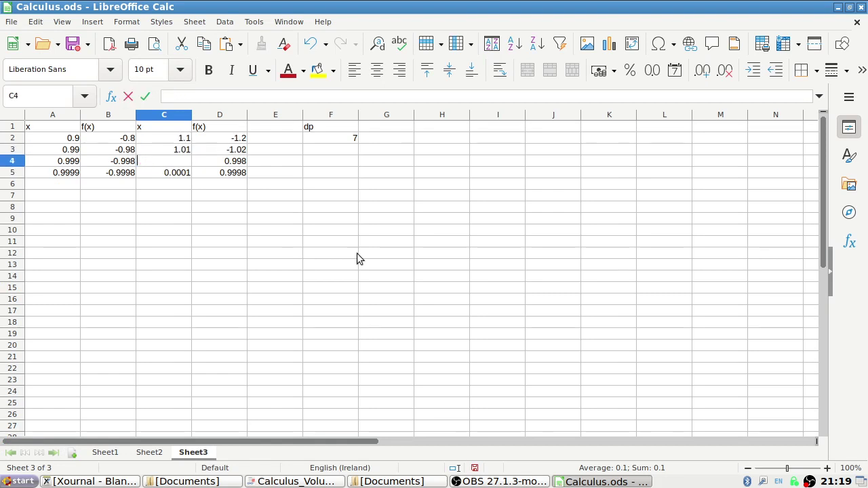
type("1.001")
key("Return")
type("1.0001")
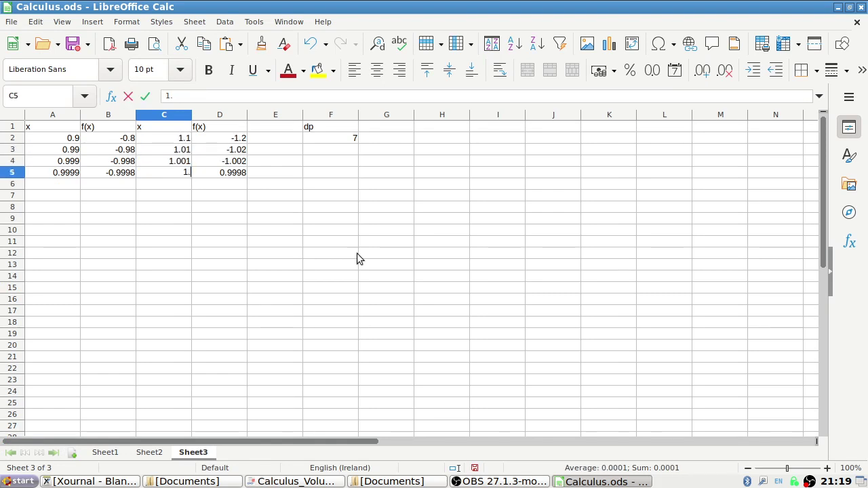
key("Return")
key("alt+Tab")
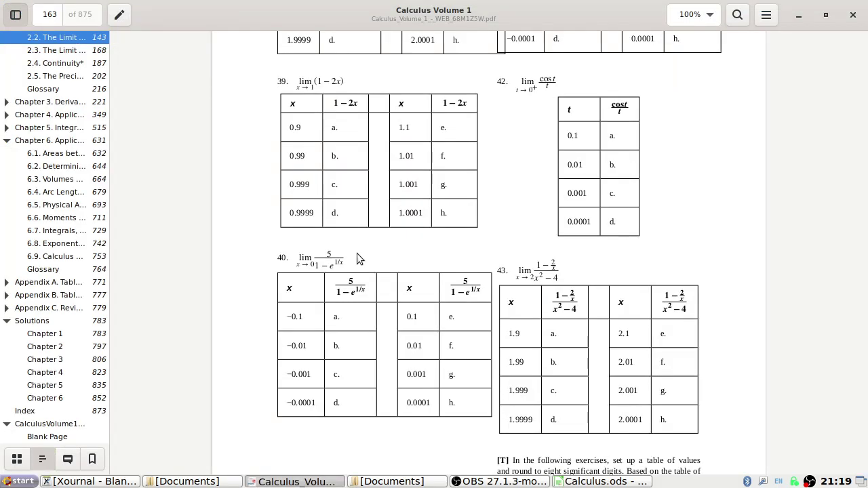
Step: Look up the answer to exercise 39 in the Chapter 2 solutions
key("alt+Tab")
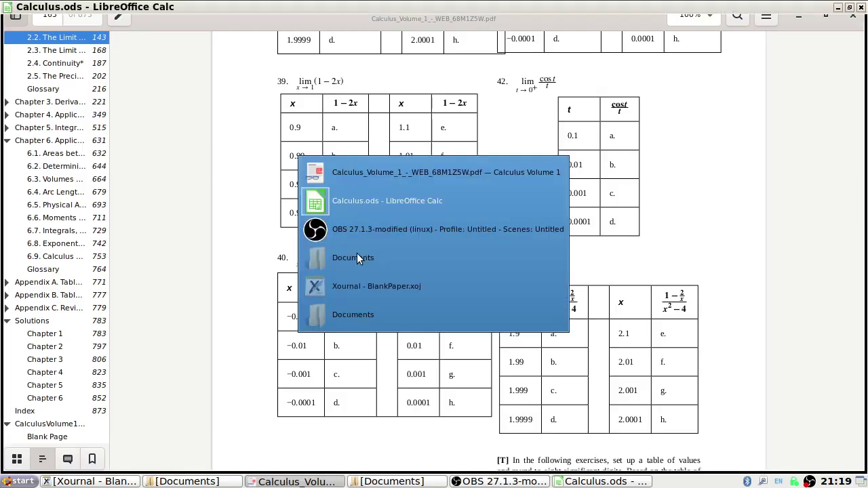
key("alt+Tab")
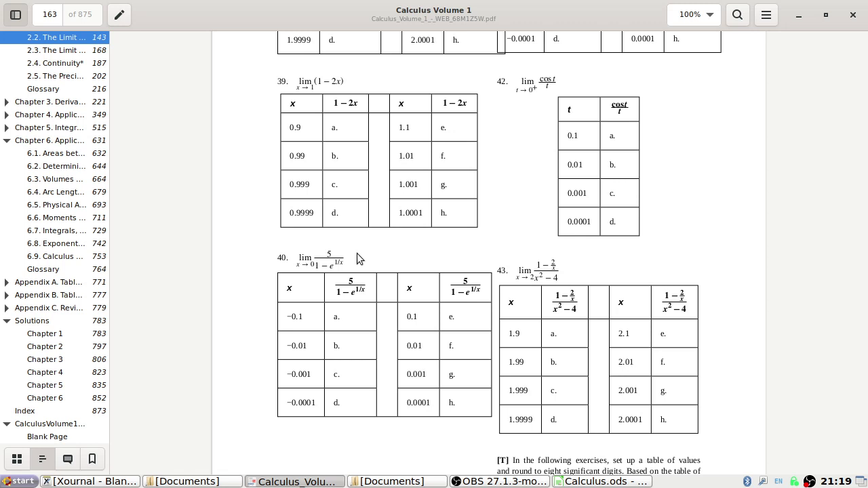
left_click(44, 350)
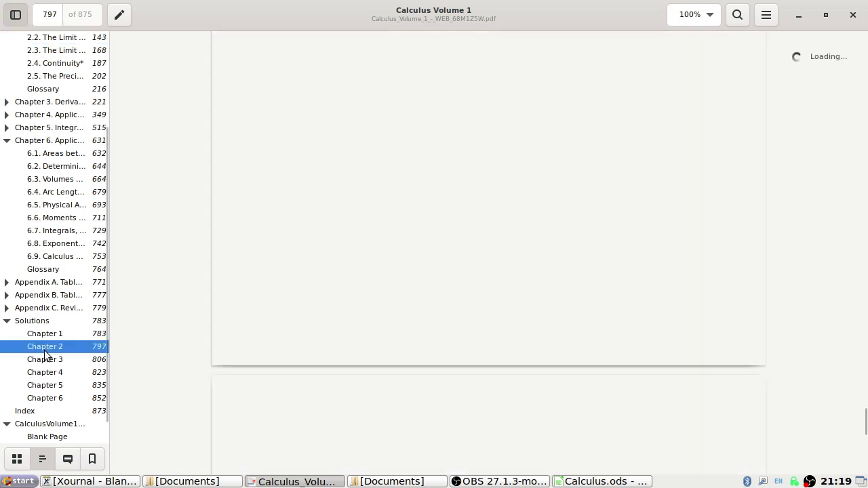
scroll(317, 310, "down", 15)
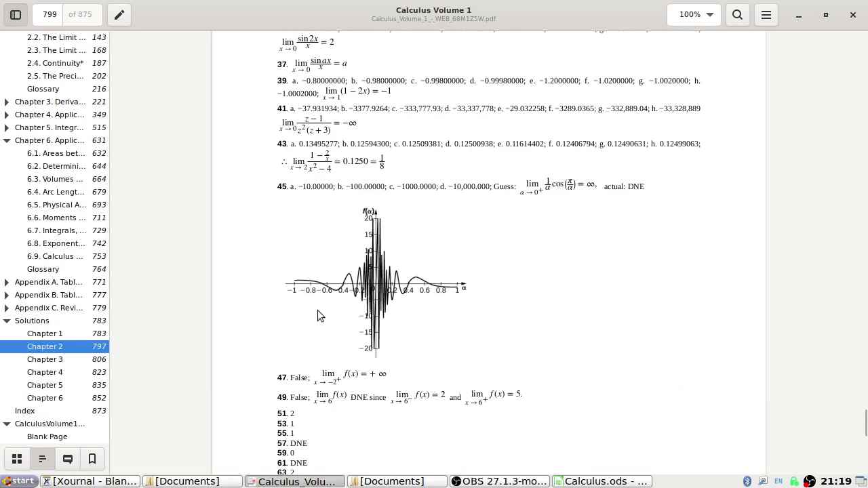
scroll(317, 310, "down", 20)
scroll(317, 310, "up", 10)
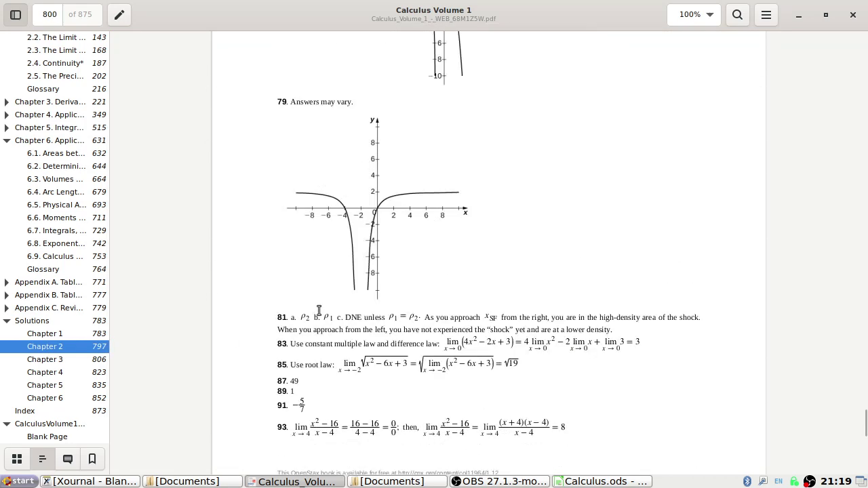
scroll(319, 311, "up", 12)
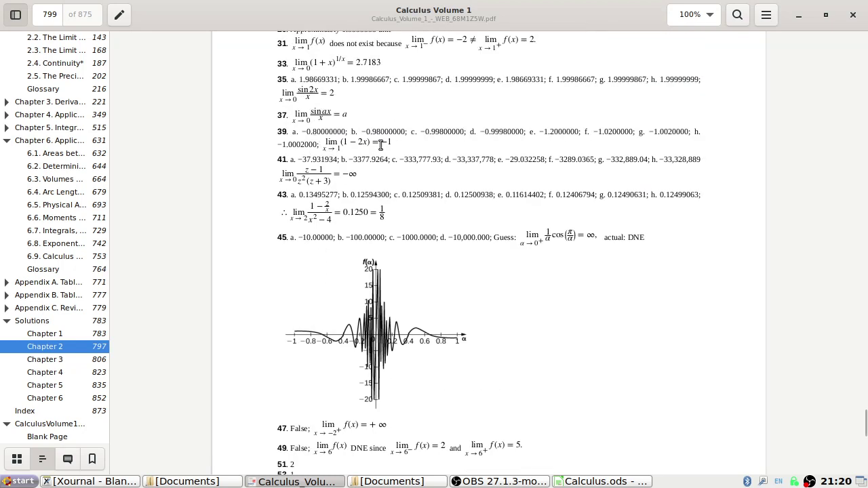
Step: Go to page 165 to return to the 2.2 Exercises and maximize the viewer
key("alt+Tab")
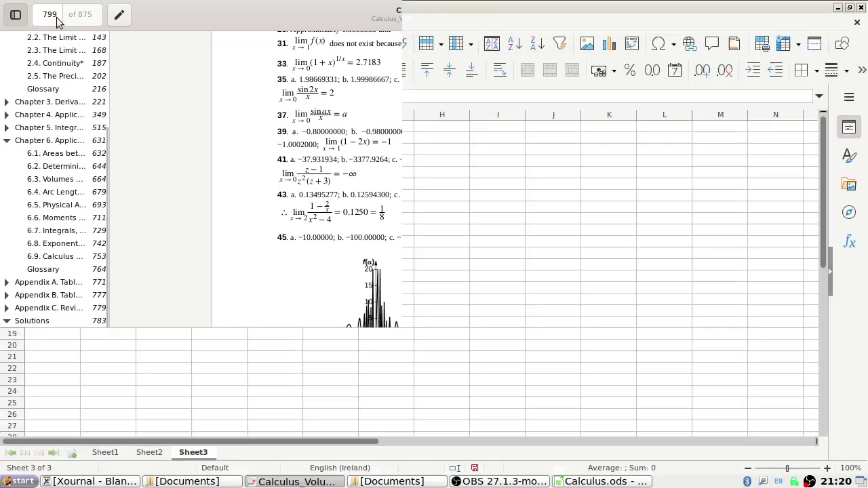
left_click(58, 22)
type("165")
key("Return")
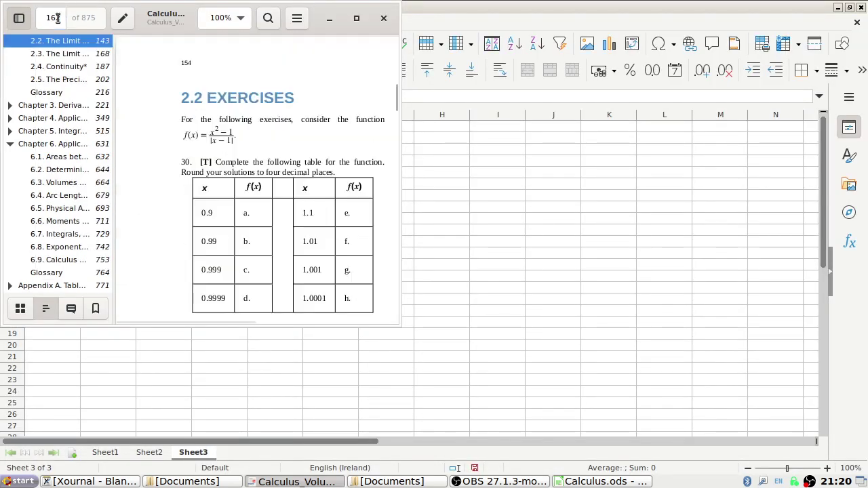
left_click(350, 18)
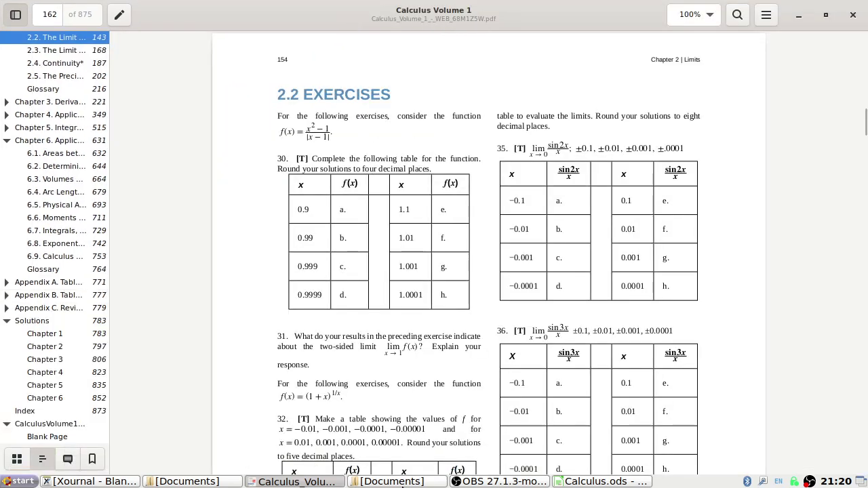
left_click(604, 482)
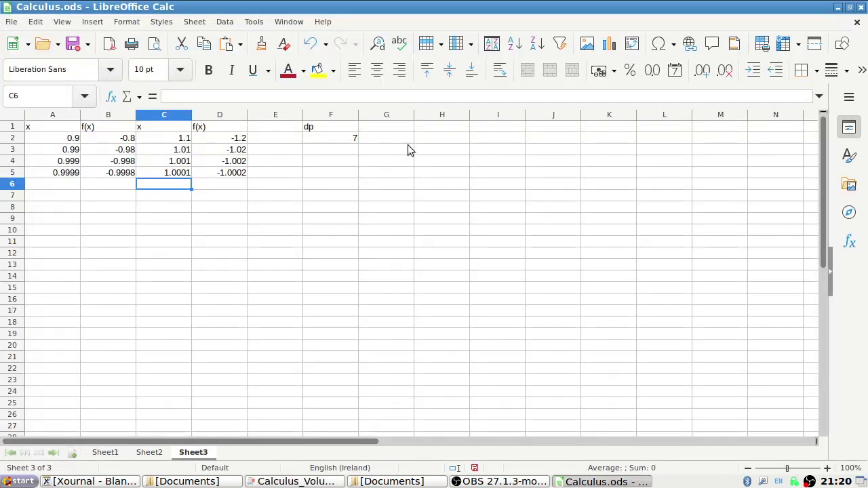
left_click(329, 141)
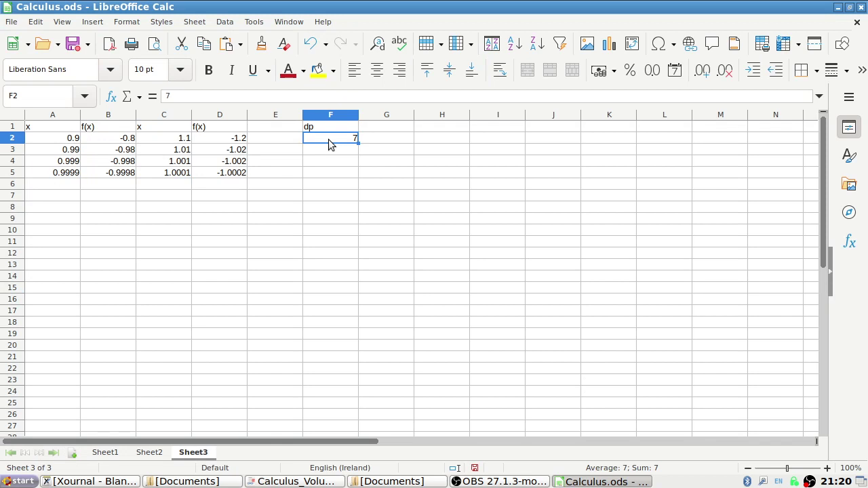
key("Left")
key("Left")
key("Left")
key("Left")
key("Left")
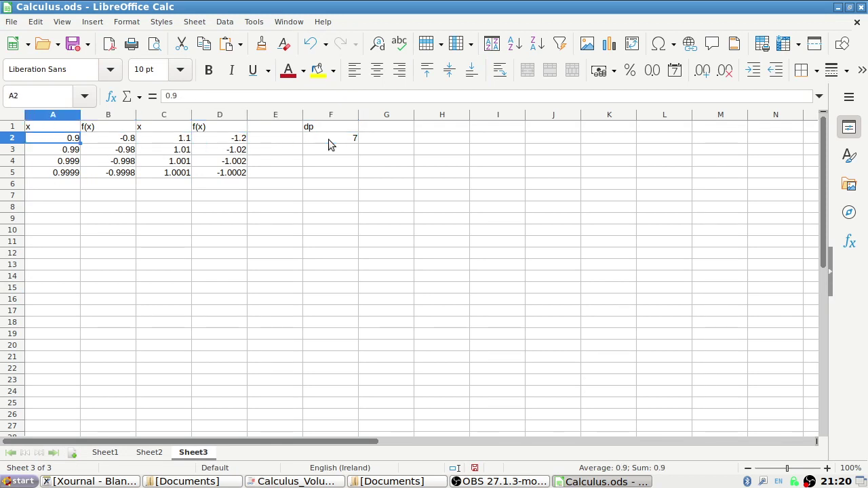
key("Right")
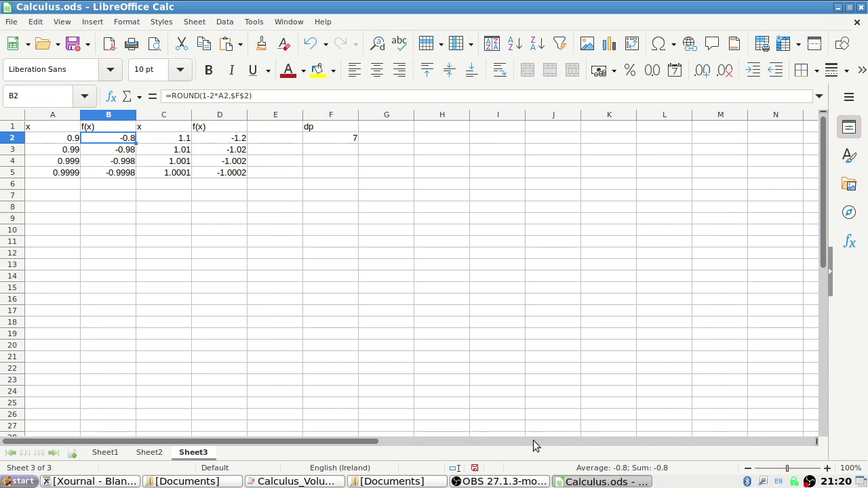
Step: Scroll the textbook to exercise 40, lim 5/(1−e^(1/x)) as x→0, then return to Calc
left_click(295, 482)
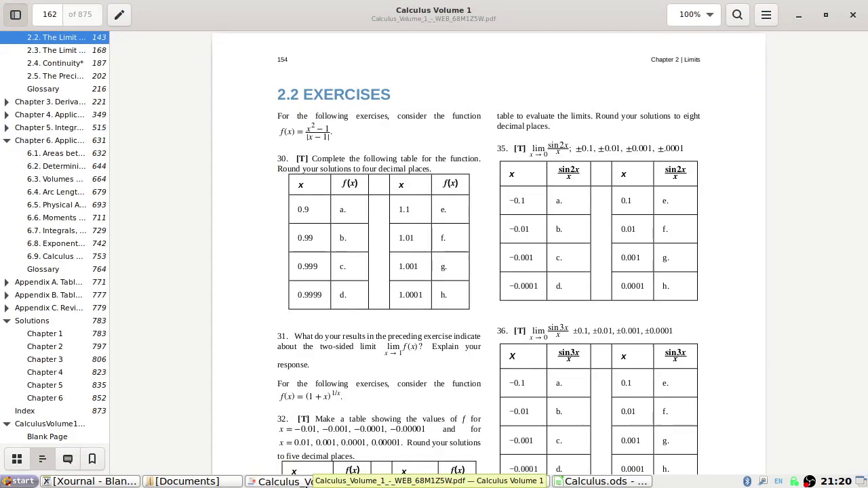
scroll(352, 303, "down", 10)
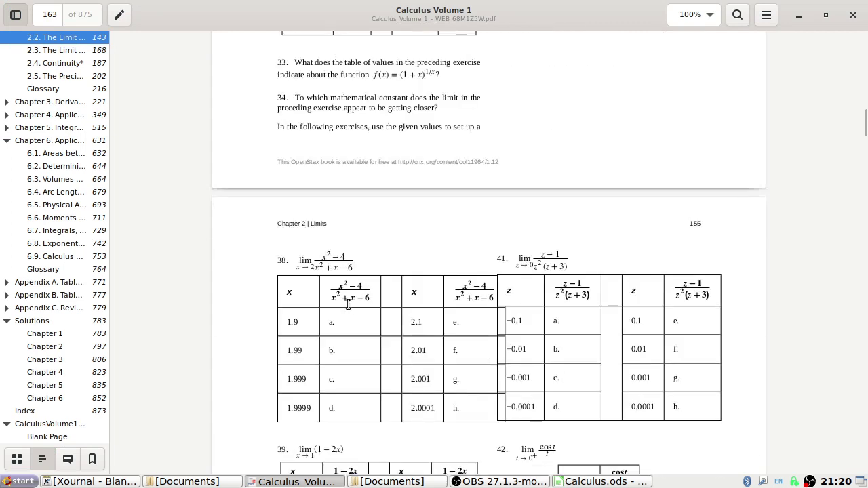
scroll(343, 302, "down", 7)
scroll(336, 291, "down", 2)
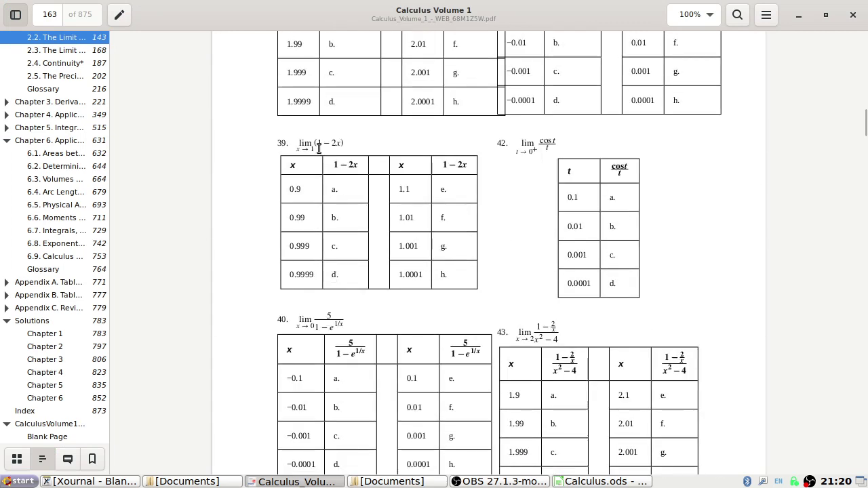
scroll(320, 153, "down", 3)
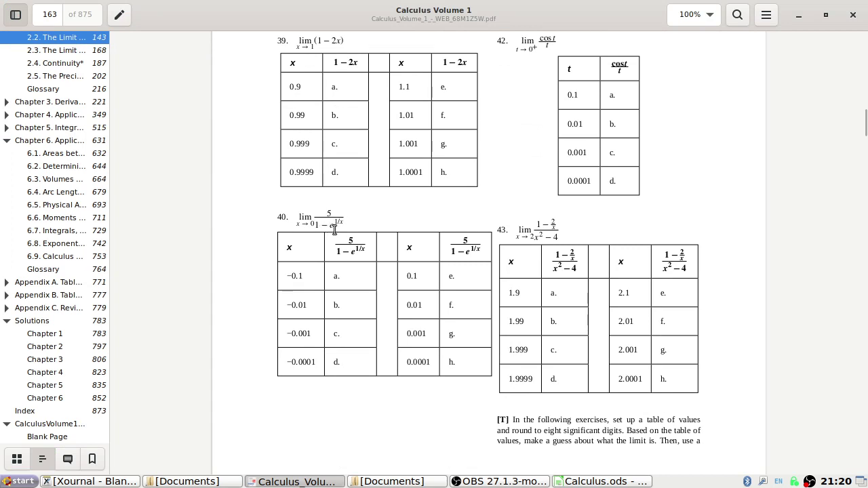
key("alt+Tab")
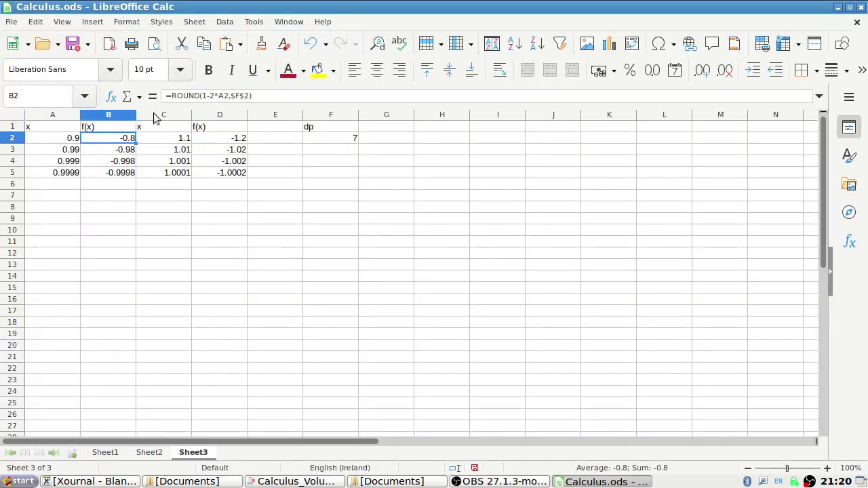
Step: Rewrite B2 as 5/(1-EXP(1/A2)), accepting Calc's proposed formula correction
double_click(216, 97)
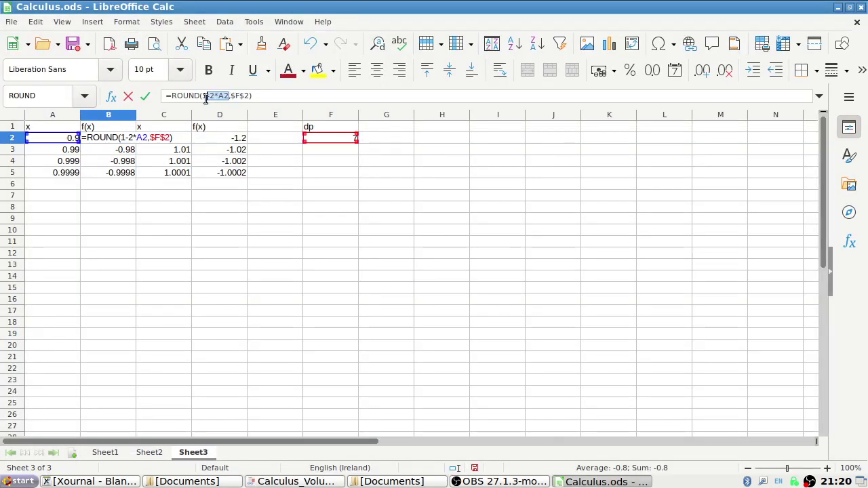
type("5/")
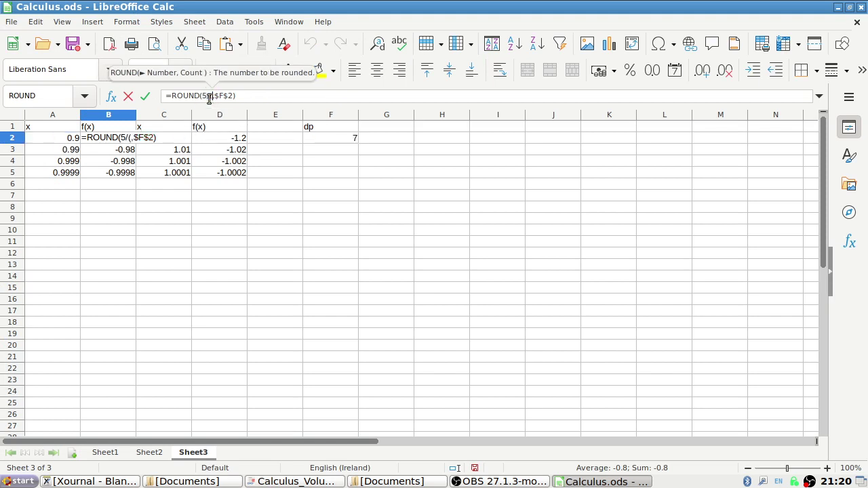
type("()")
key("alt+Tab")
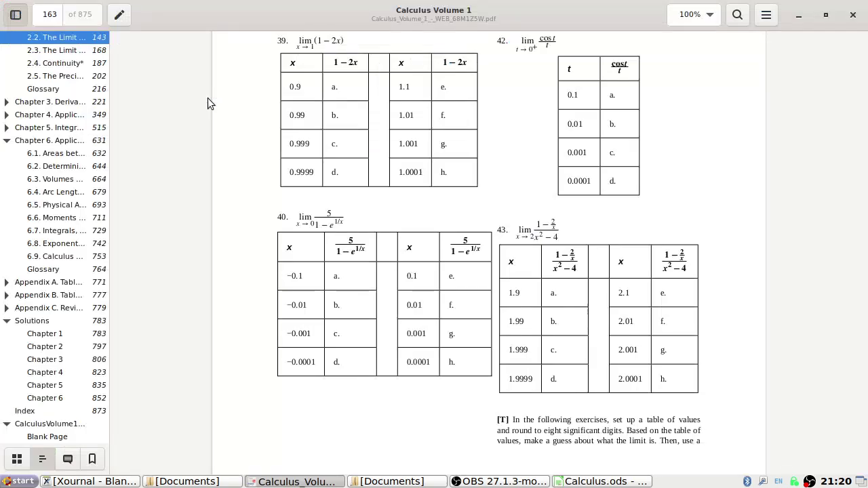
key("alt+Tab")
type("1-exp(),$F$2)")
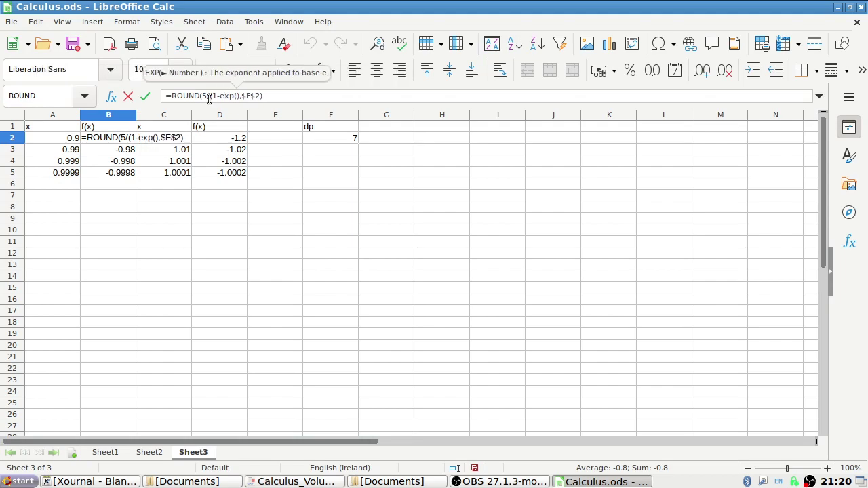
key("alt+Tab")
key("alt+Tab")
type("1/")
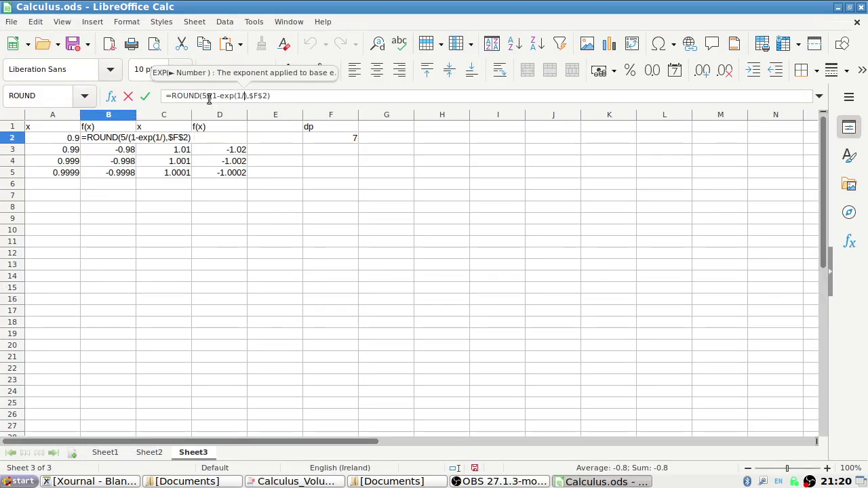
left_click(62, 142)
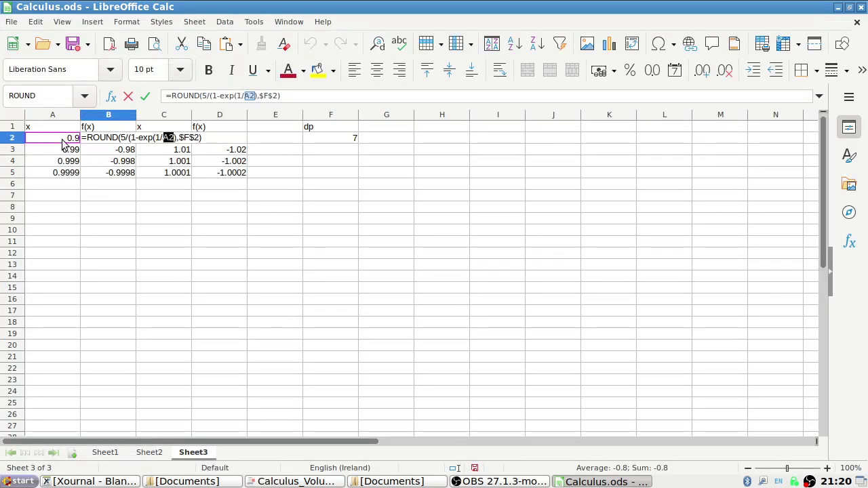
type("))")
key("Return")
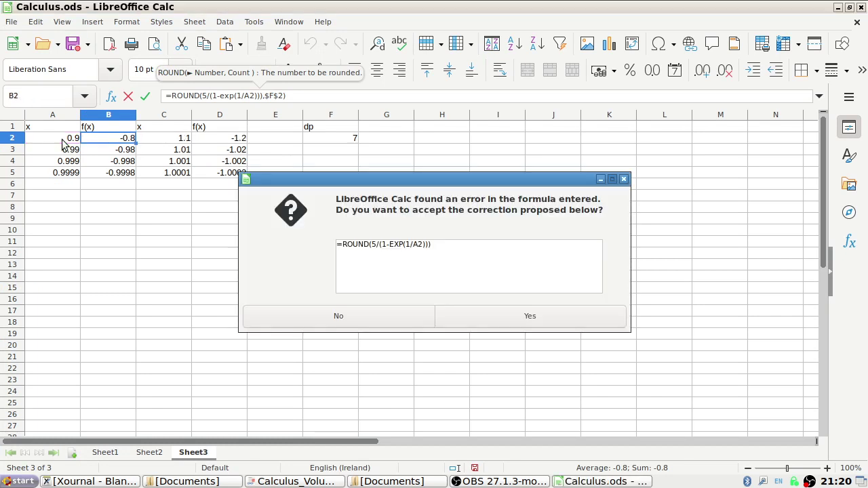
key("Return")
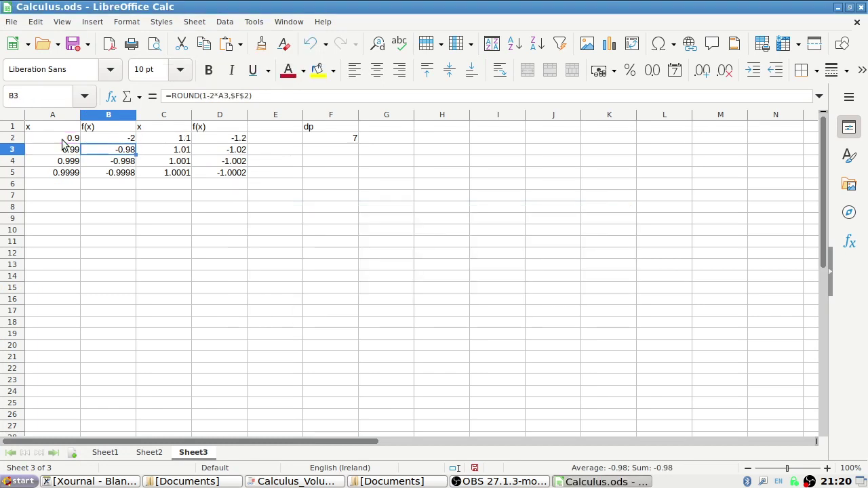
key("Up")
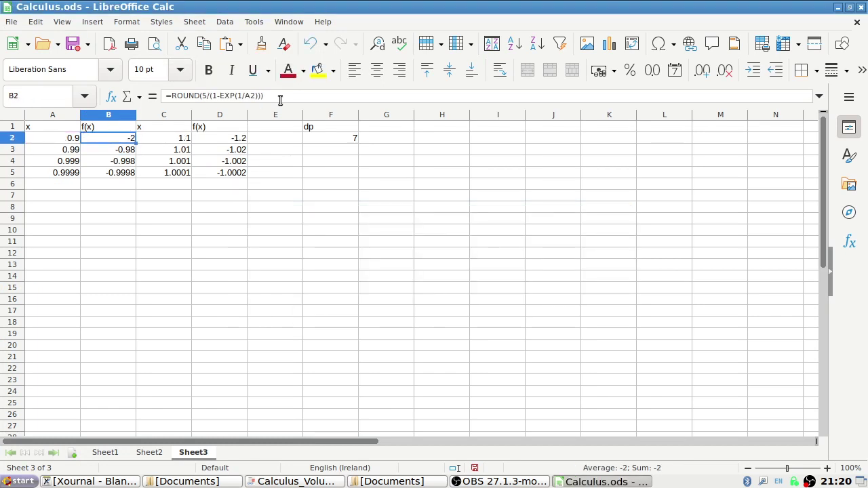
Step: Restore B2's ROUND formula from B3 and re-enter it as =ROUND(5/(1-EXP(1/A2));$F$2)
key("Up")
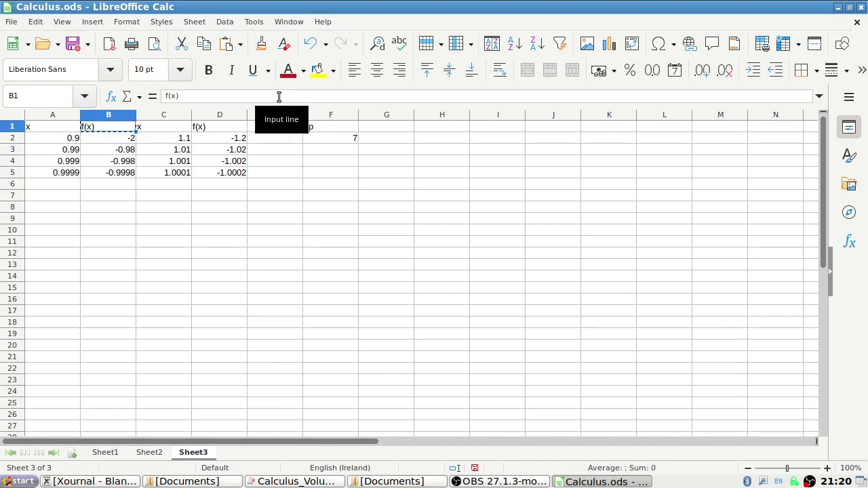
key("Down")
key("Down")
key("ctrl+c")
key("Up")
key("ctrl+v")
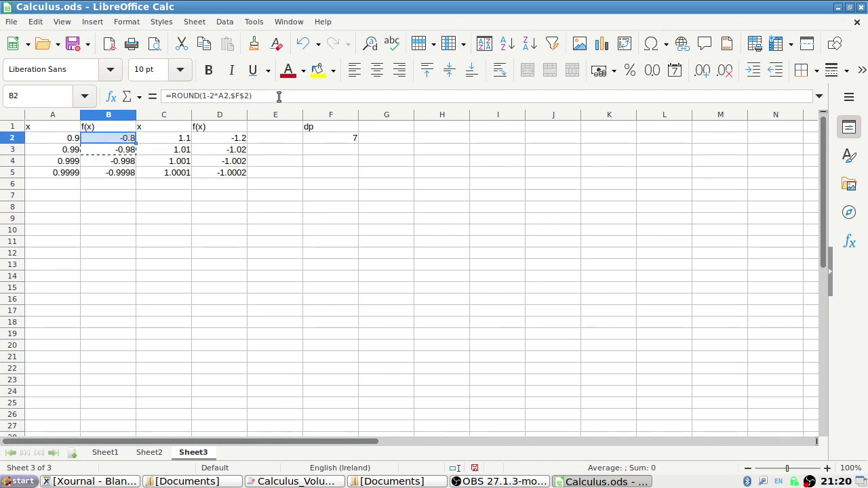
double_click(224, 96)
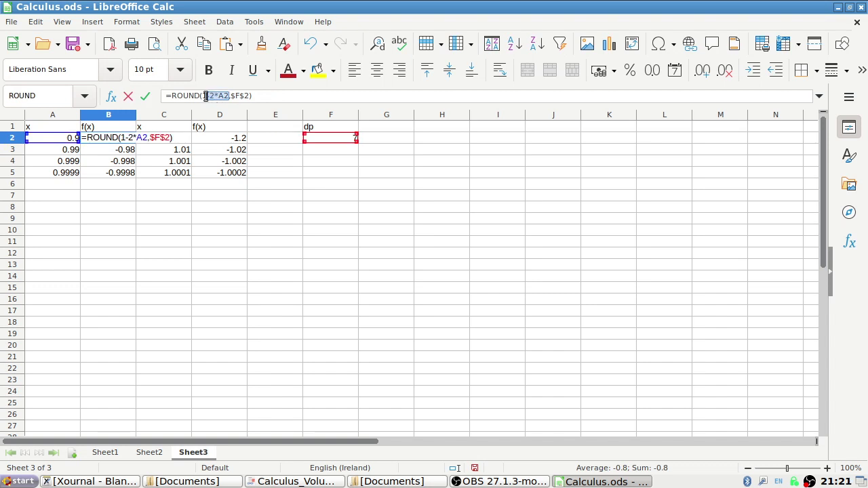
type("5/()")
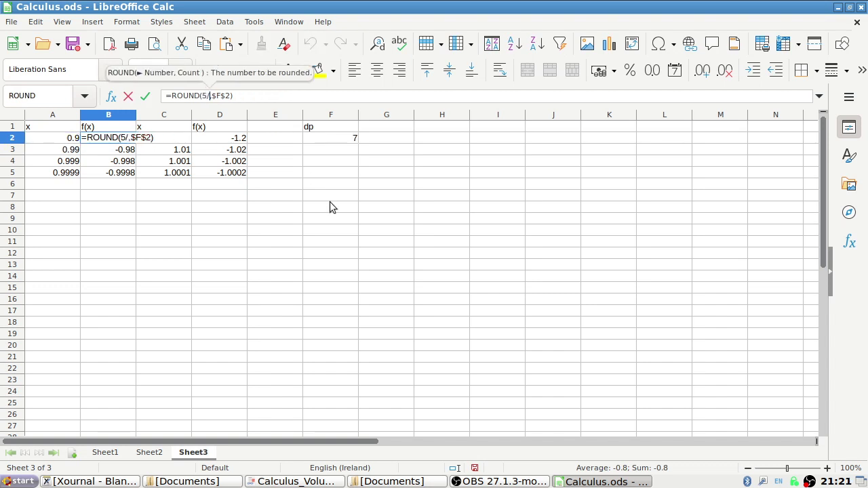
key("alt+Tab")
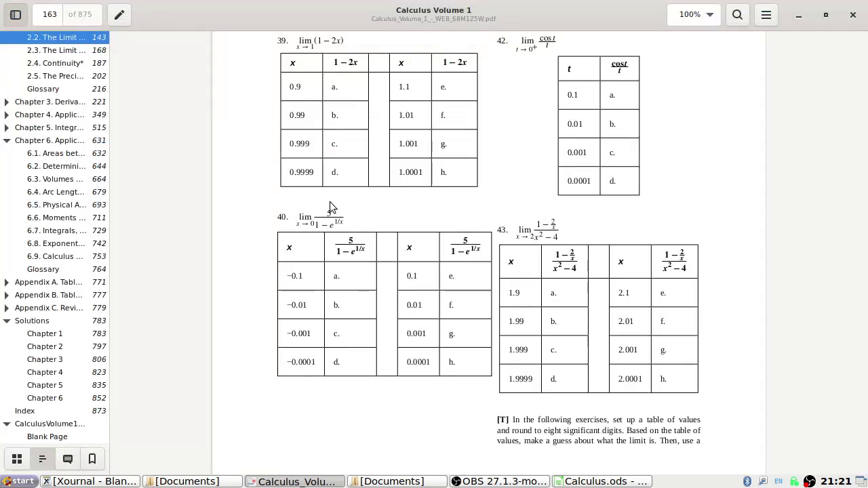
key("alt+Tab")
type("1-exp")
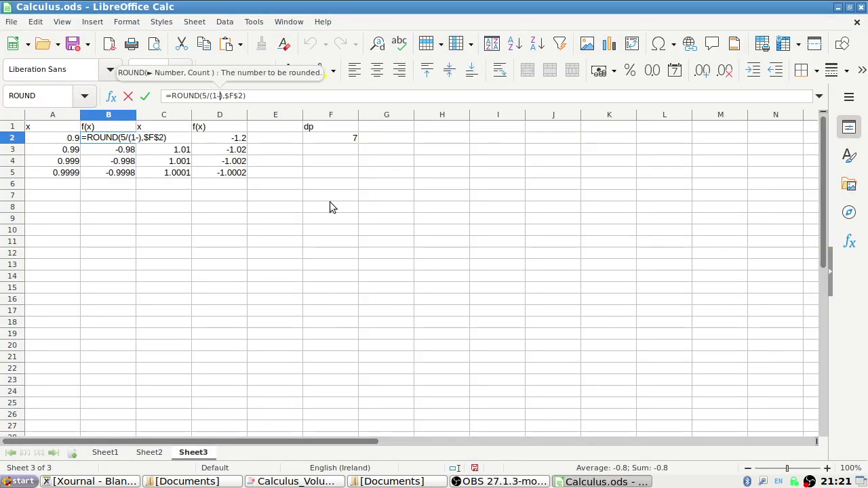
type("(")
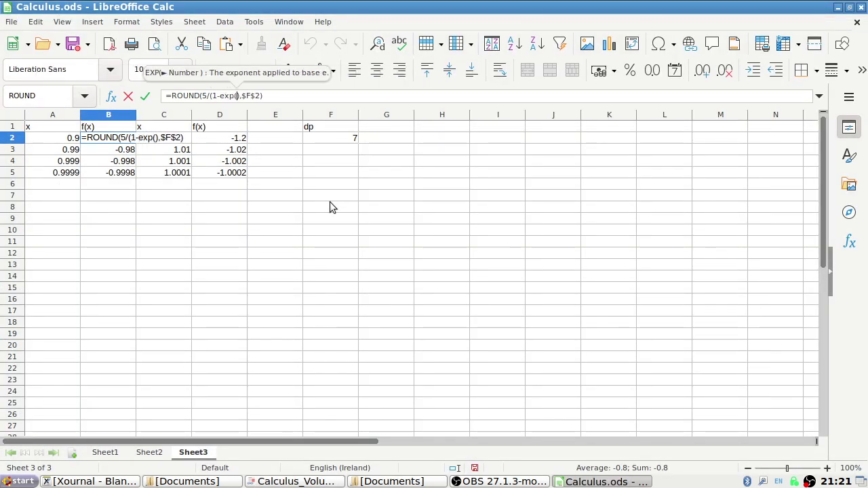
type("))")
key("Left")
key("Left")
type("1/")
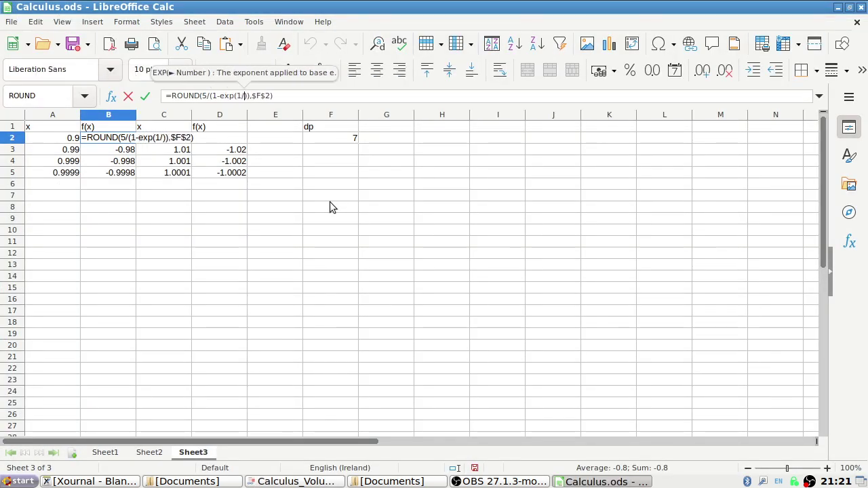
left_click(38, 140)
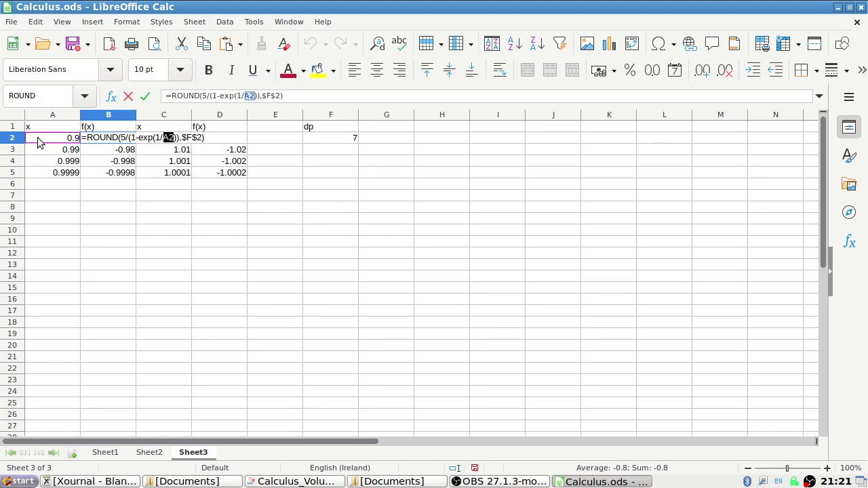
key("Return")
Step: Copy the new B2 formula into B3:B5 and D2:D5
key("ctrl+c")
key("Down")
key("ctrl+v")
key("Down")
key("ctrl+v")
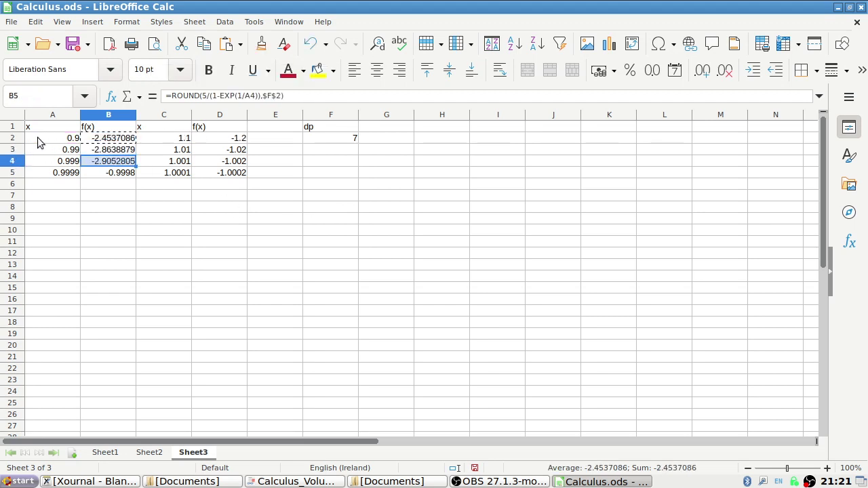
key("ctrl+v")
key("Right")
key("Right")
key("Up")
key("Up")
key("Up")
key("ctrl+v")
key("Down")
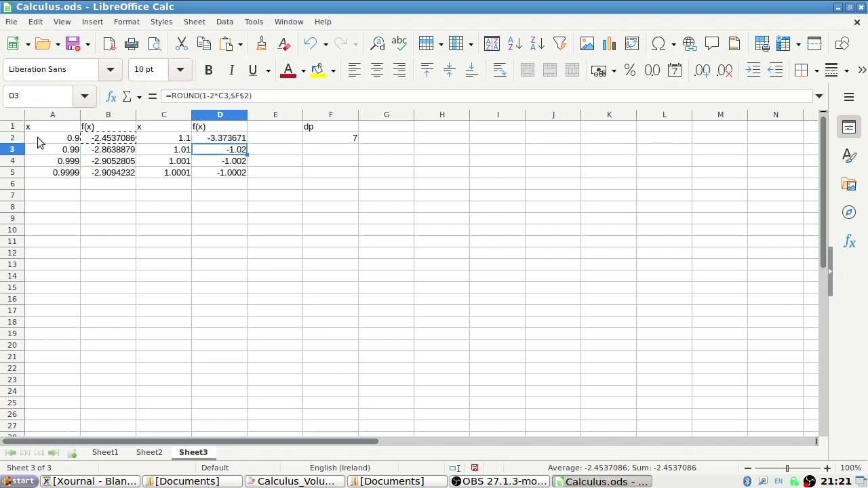
key("ctrl+v")
key("Down")
key("ctrl+v")
key("Down")
key("ctrl+v")
key("alt+Tab")
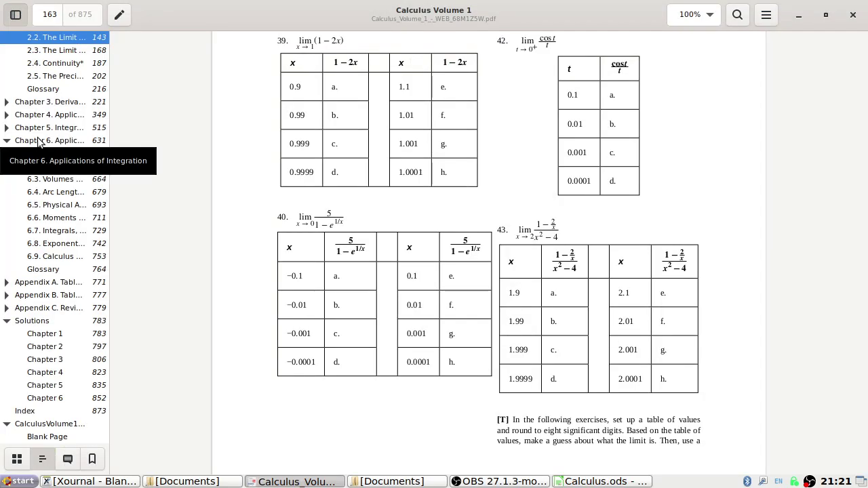
key("alt+Tab")
key("Left")
key("Left")
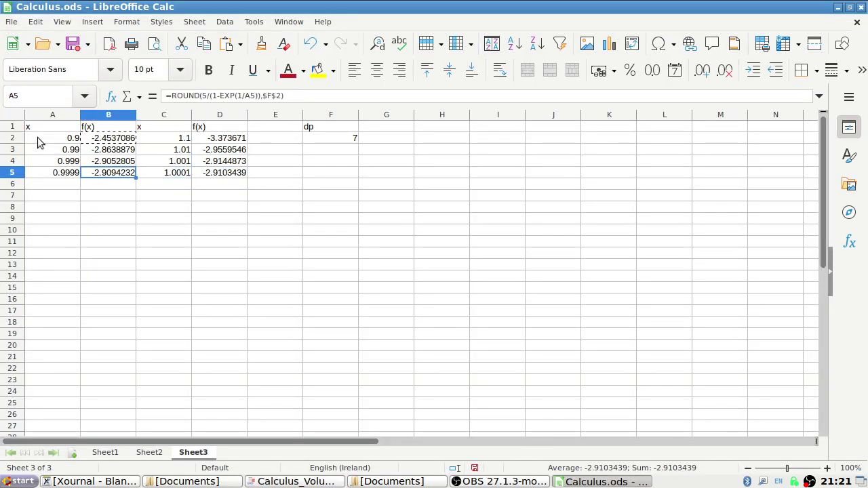
key("Left")
key("Up")
key("Up")
key("Up")
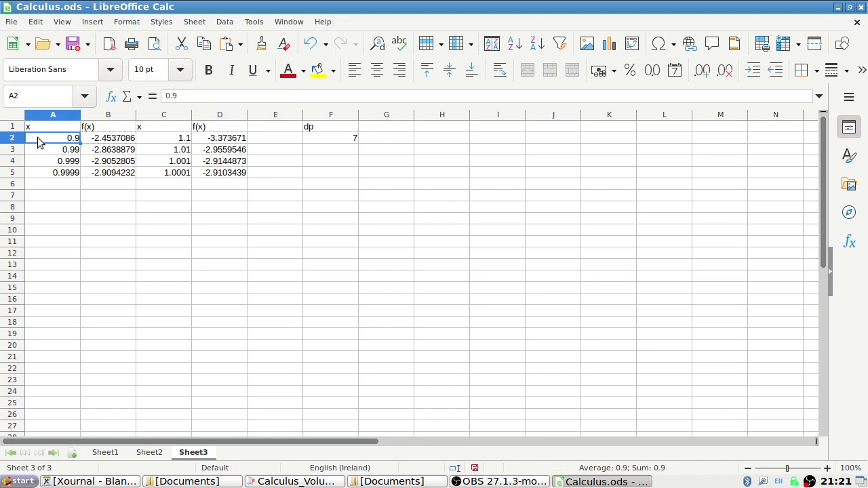
Step: Enter the negative x values −0.1, −0.01, −0.001 and −0.0001 in A2:A5
type("-0.1")
key("Return")
key("alt+Tab")
key("alt+Tab")
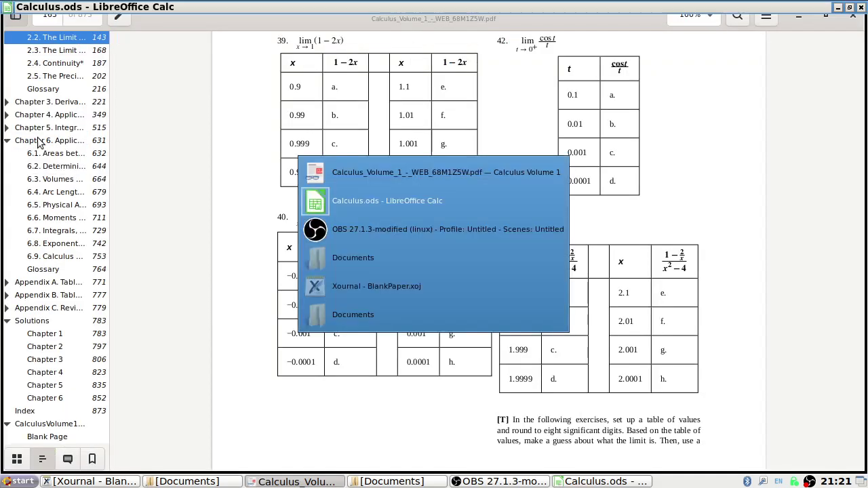
type("-0.01")
key("Return")
key("alt+Tab")
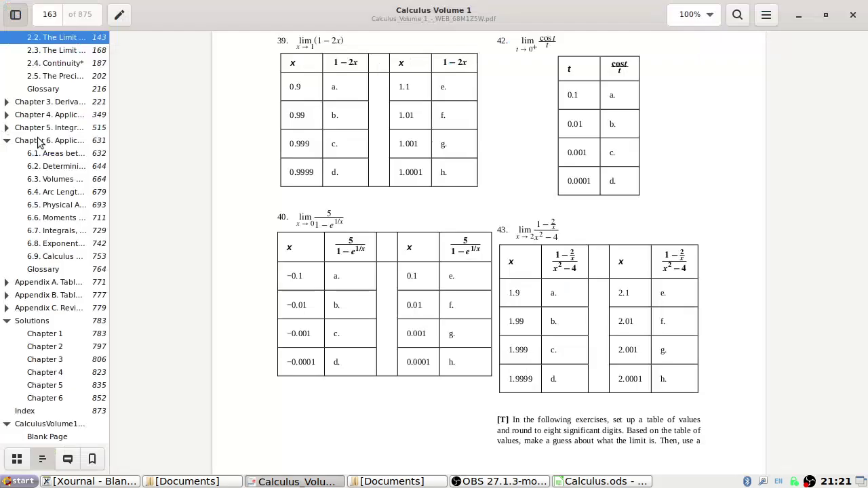
key("alt+Tab")
type("-0.0")
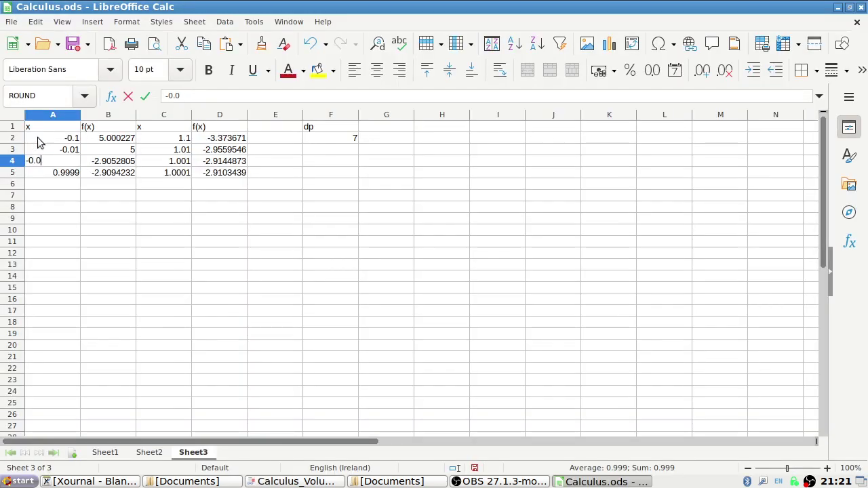
type("01")
key("Return")
key("alt+Tab")
key("alt+Tab")
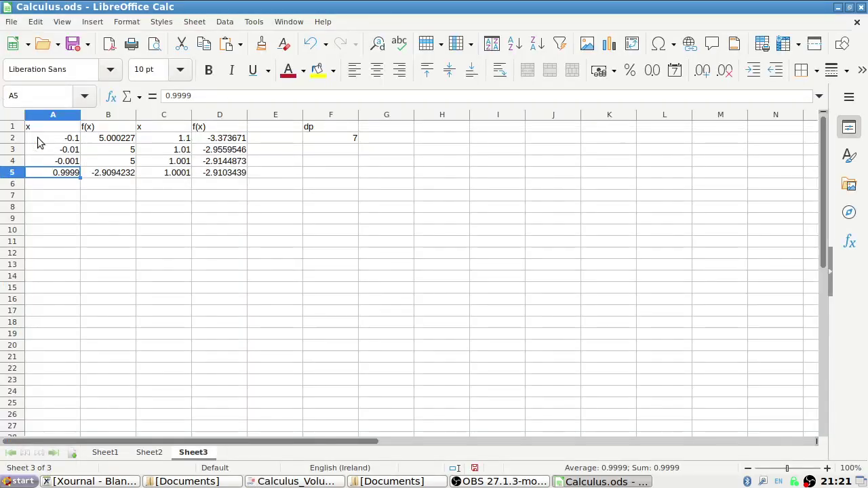
type("-0.00")
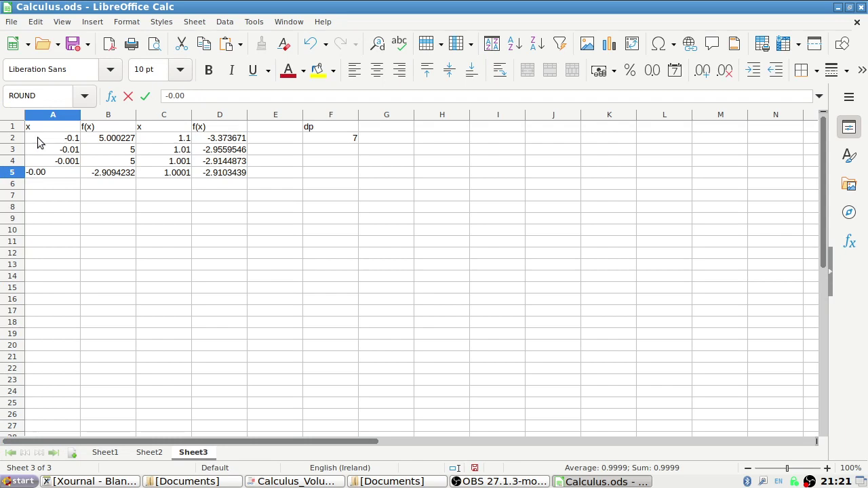
type("01")
key("Return")
key("alt+Tab")
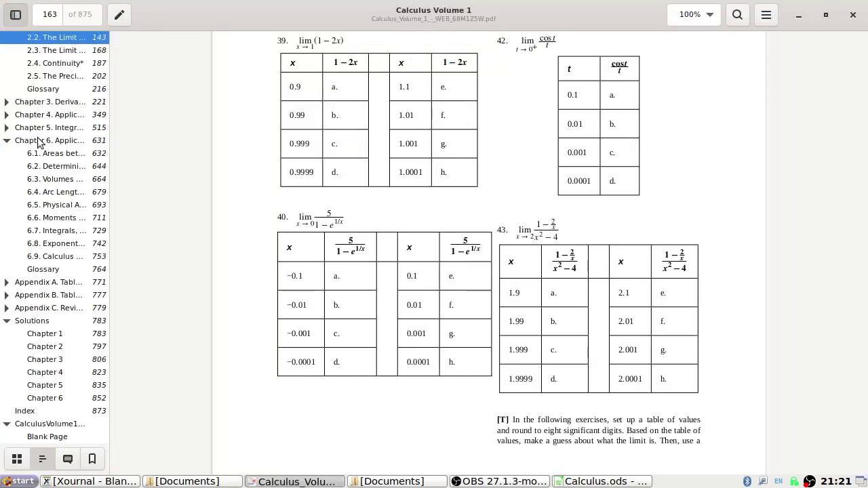
key("alt+Tab")
Step: Fill column C with the positive x values 0.1, 0.01, 0.001 and 0.0001
key("Up")
key("Right")
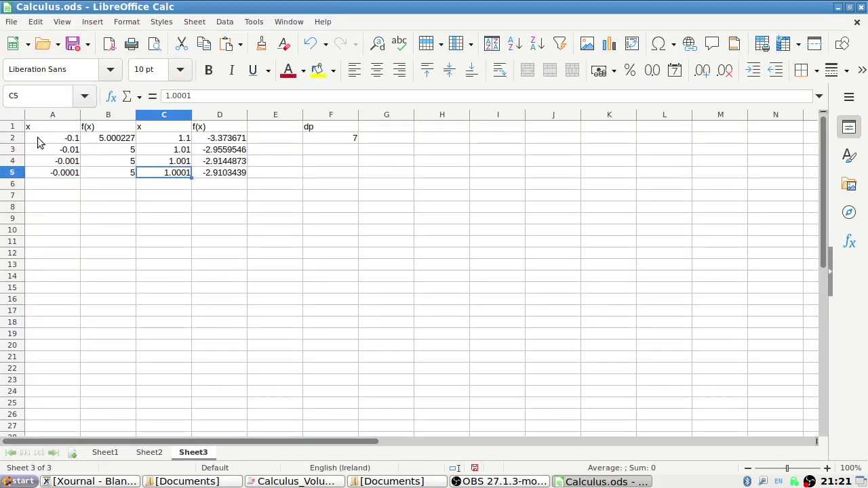
key("Up")
key("Up")
key("alt+Tab")
key("alt+Tab")
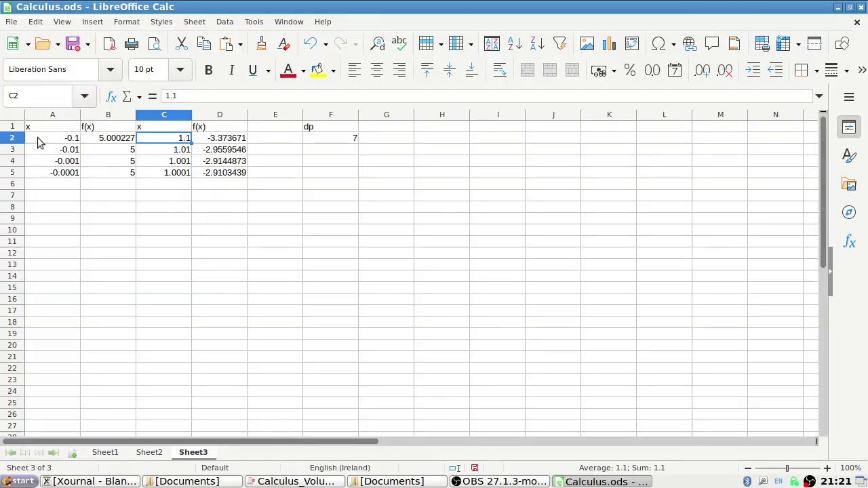
type("1.01")
key("alt+Tab")
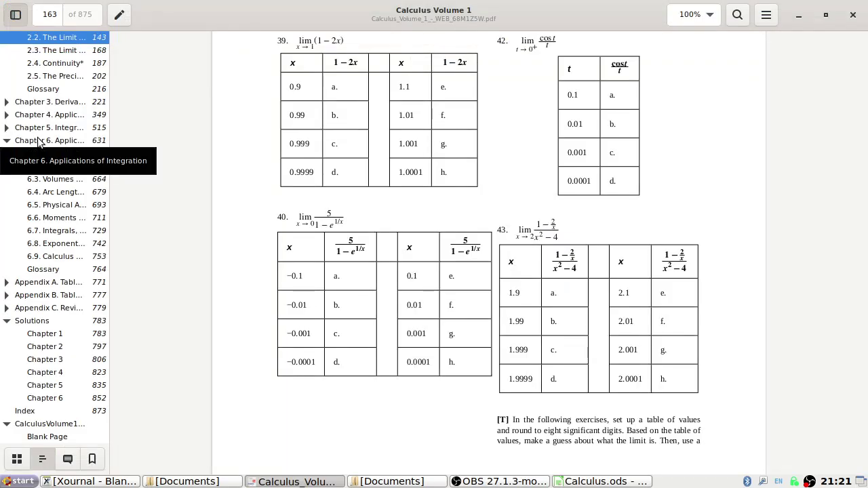
key("alt+Tab")
type("0.001")
key("Return")
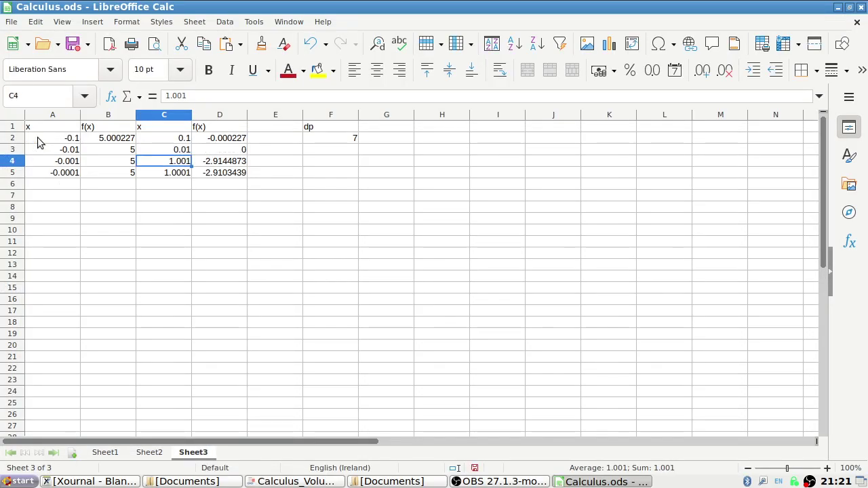
type("0.001")
key("Return")
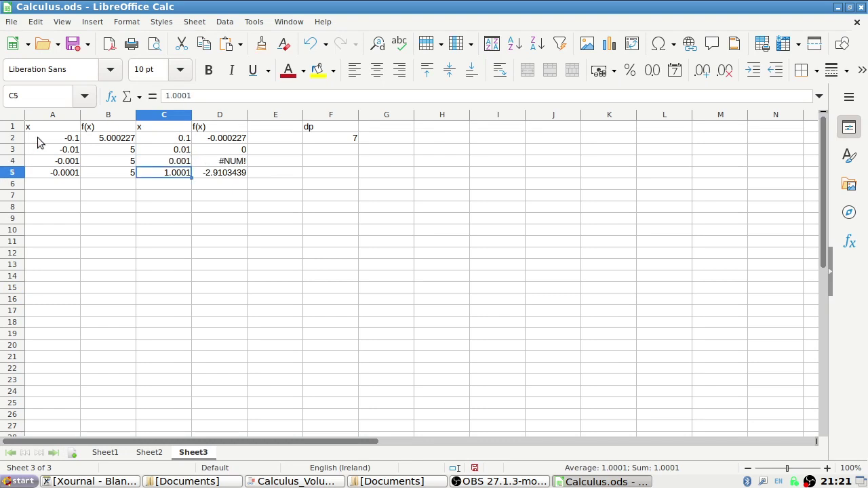
type("0.0001")
key("Return")
Step: Copy the f(x) formula from B2 down into B3:B5
key("Left")
key("Left")
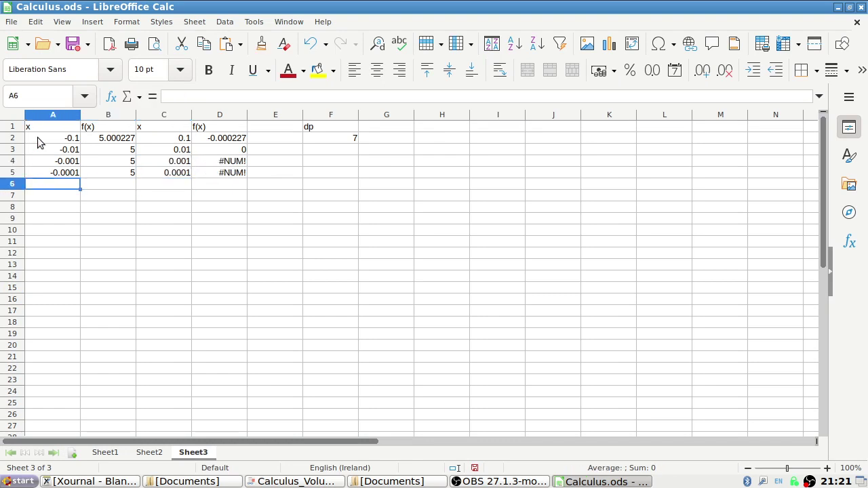
key("Up")
key("Up")
key("Up")
key("Up")
key("Right")
key("ctrl+c")
key("Down")
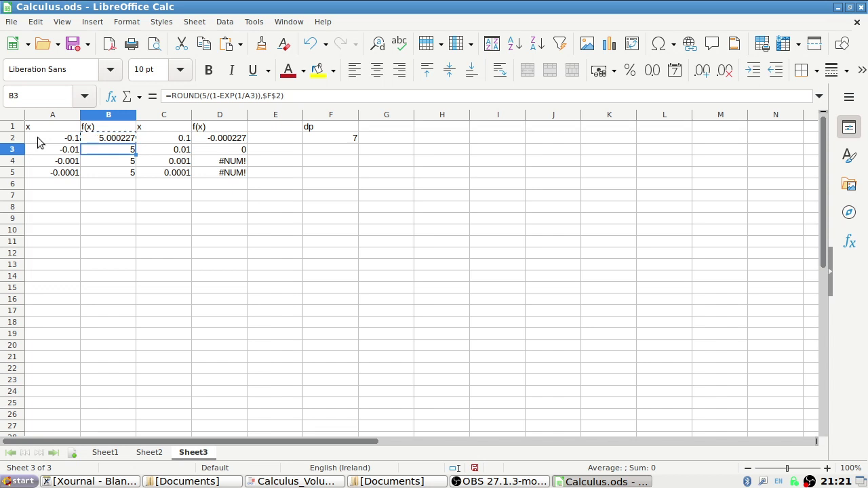
key("ctrl+v")
key("Down")
key("ctrl+v")
key("Down")
Step: Check the results, including the #NUM! in D4, and widen column D to show values fully
key("Right")
key("Right")
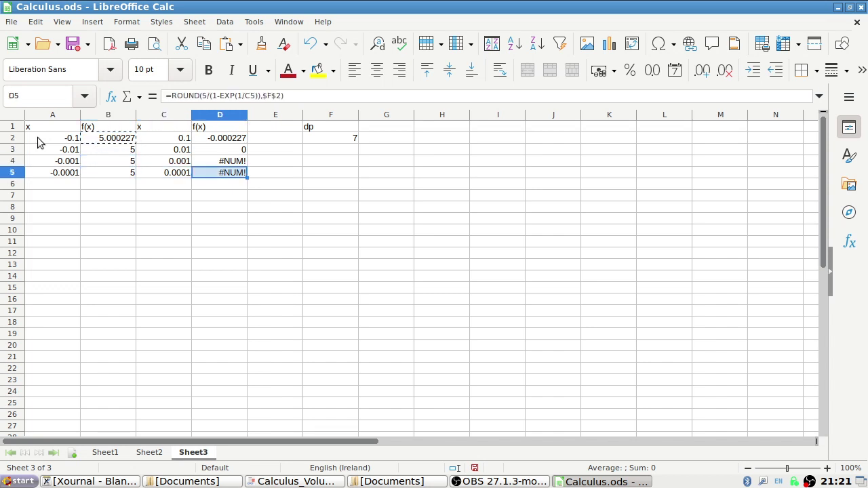
key("Up")
key("Up")
key("Up")
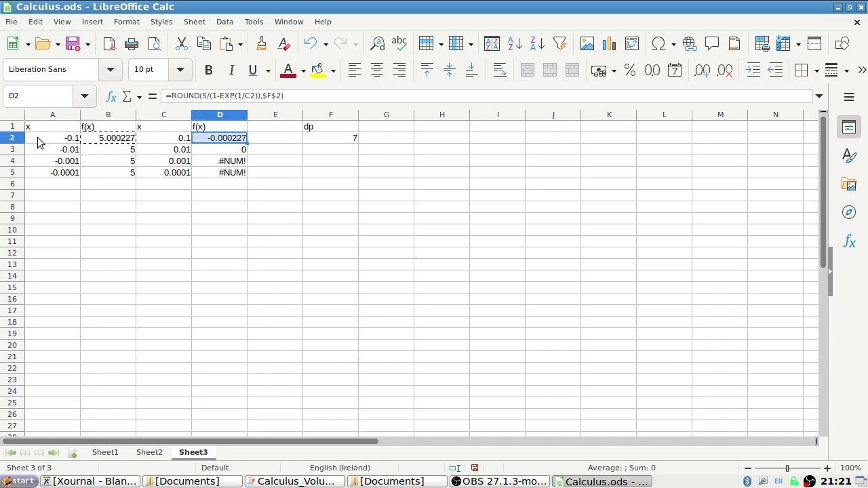
key("Left")
key("Left")
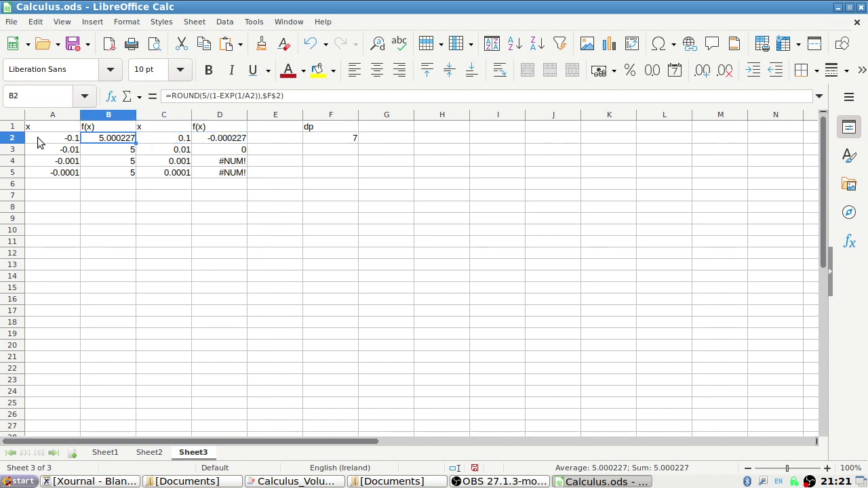
key("Down")
key("Right")
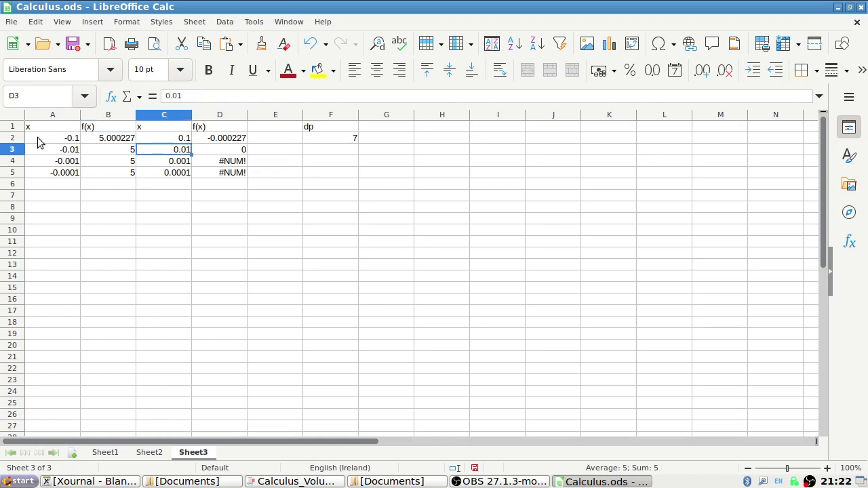
key("Right")
key("Down")
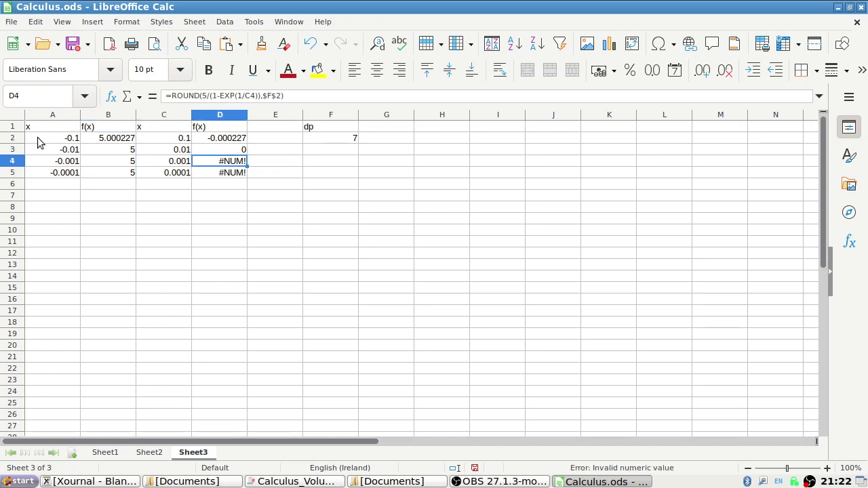
left_click_drag(247, 115, 308, 118)
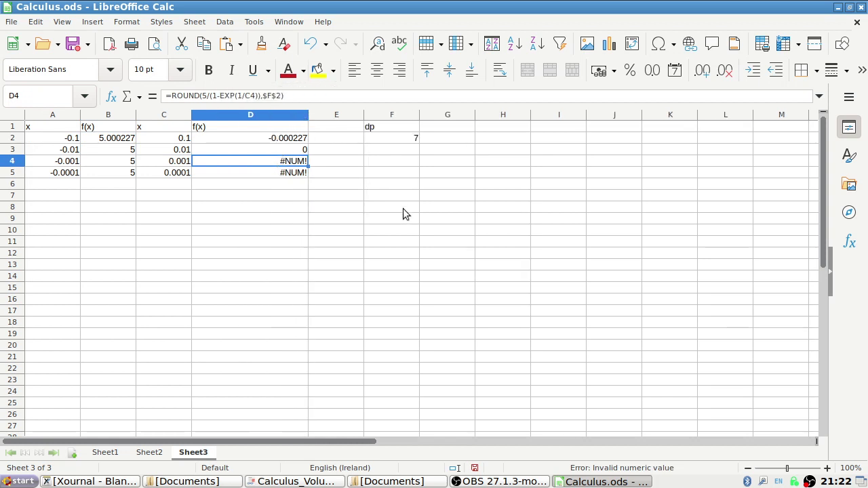
key("Up")
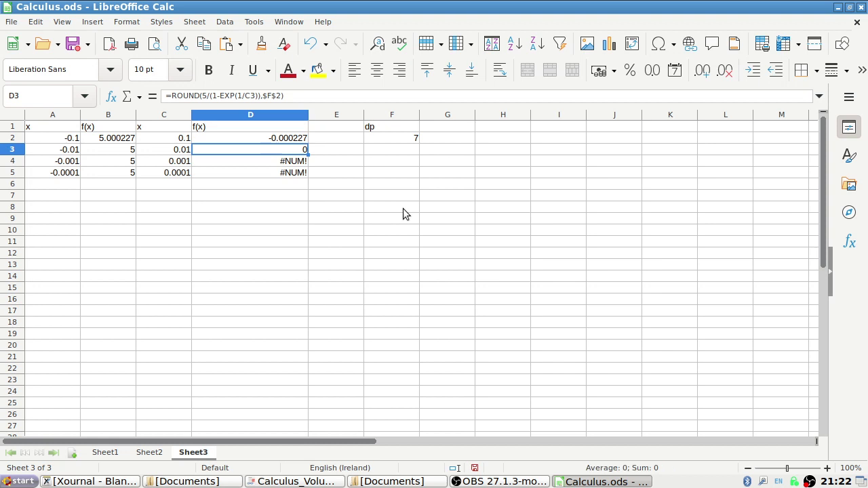
key("alt+Tab")
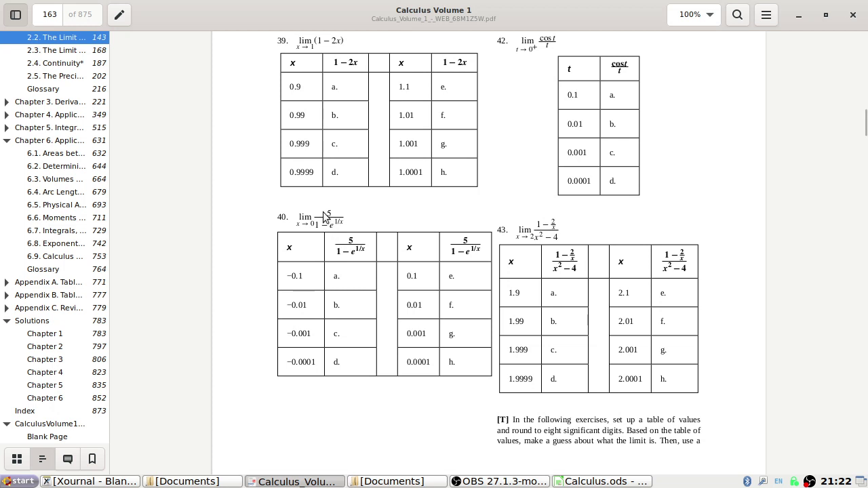
key("alt+Tab")
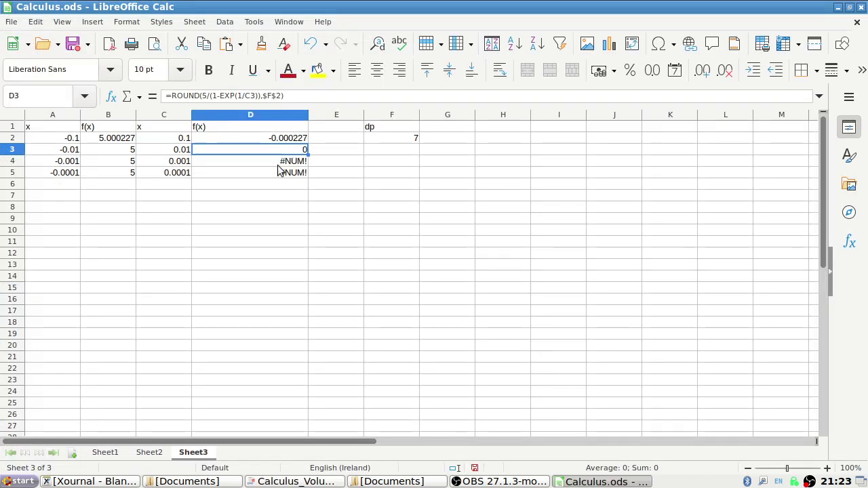
Step: Add a Limit row with 5 in column B and 0 in column D, plus NO LIMIT beneath
left_click(105, 195)
key("Left")
type("Lim")
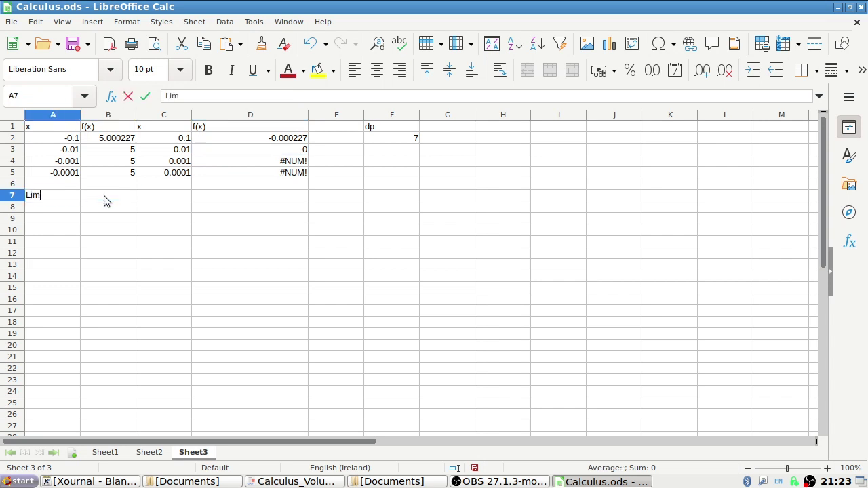
type("it")
key("Tab")
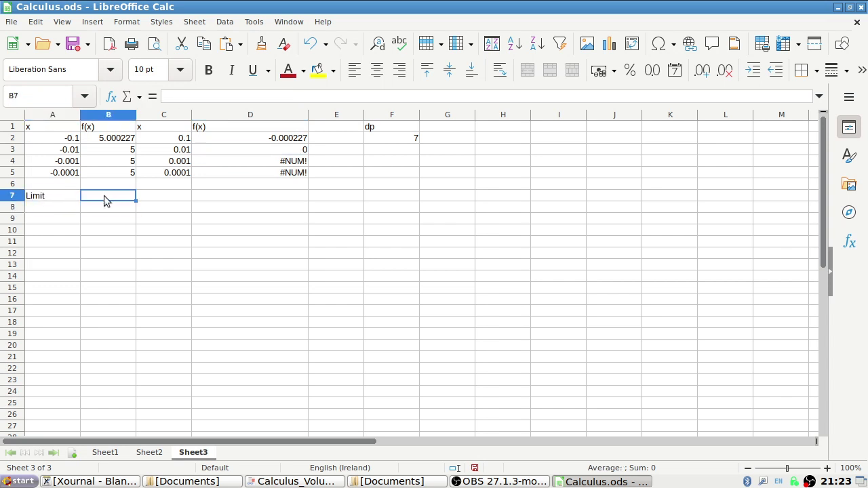
type("5")
key("Tab")
key("Tab")
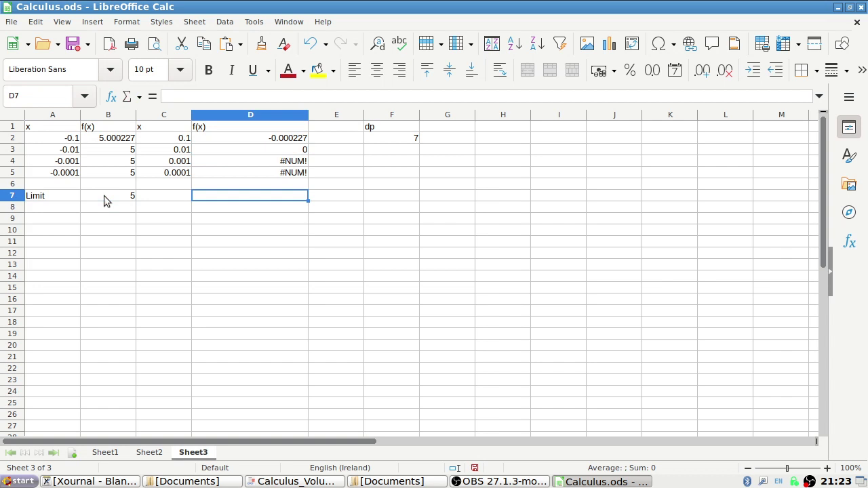
type("0")
key("Return")
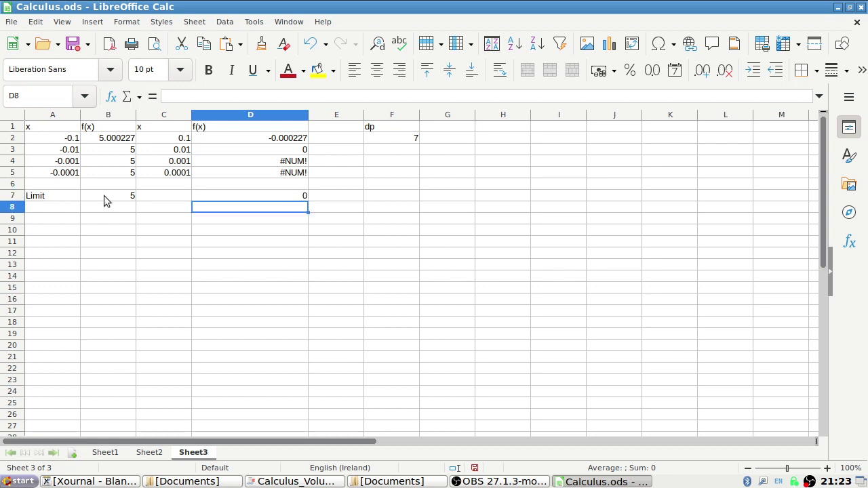
type("NO ")
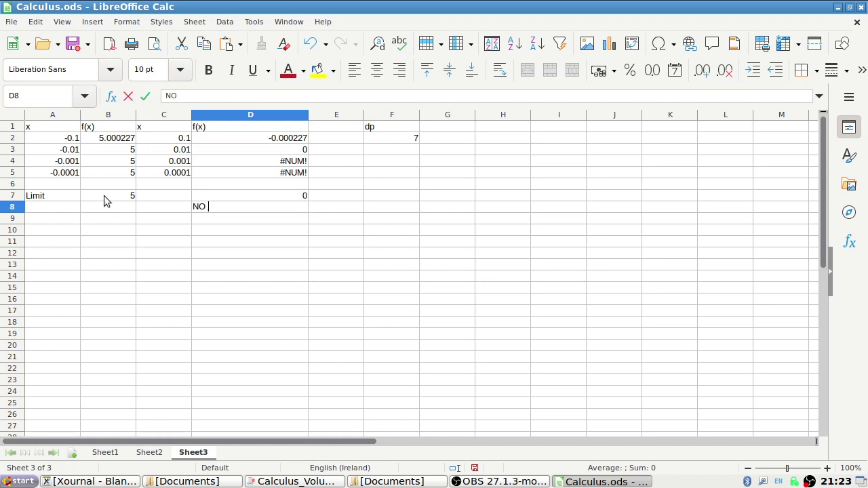
type("LIMIT")
key("Return")
key("Up")
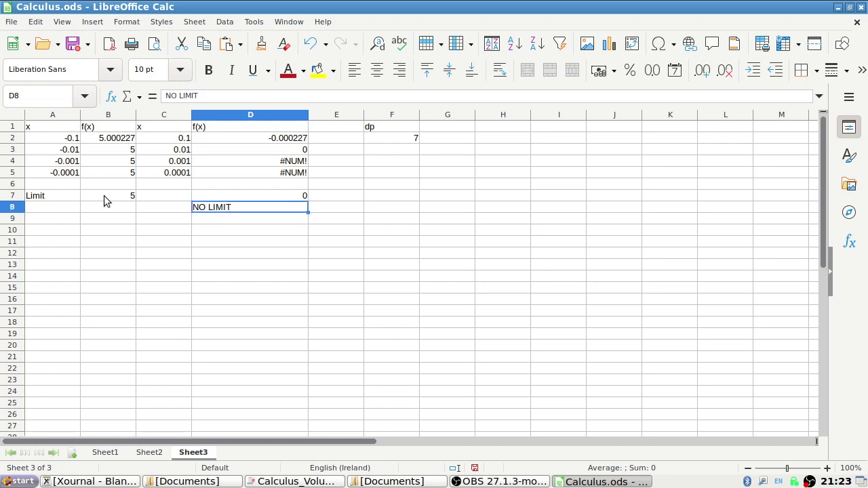
right_click(11, 126)
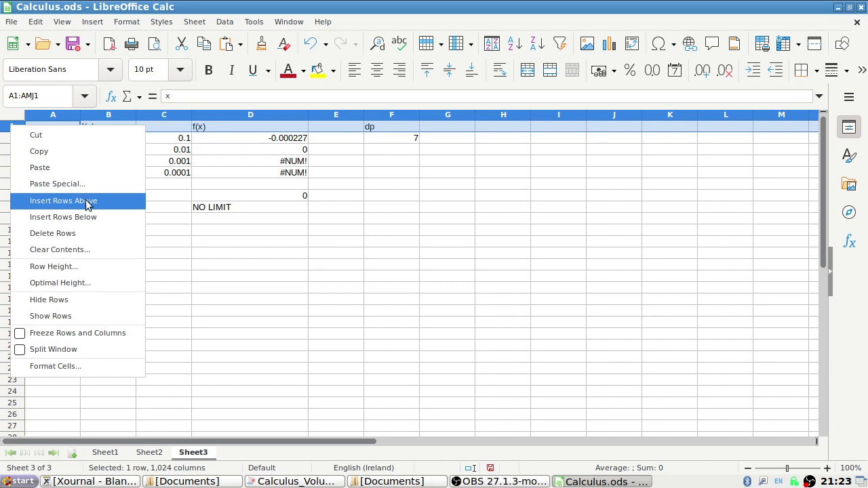
Step: Insert a new top row and label it Question in A1 and 40 in B1
left_click(87, 201)
left_click(52, 125)
key("alt+Tab")
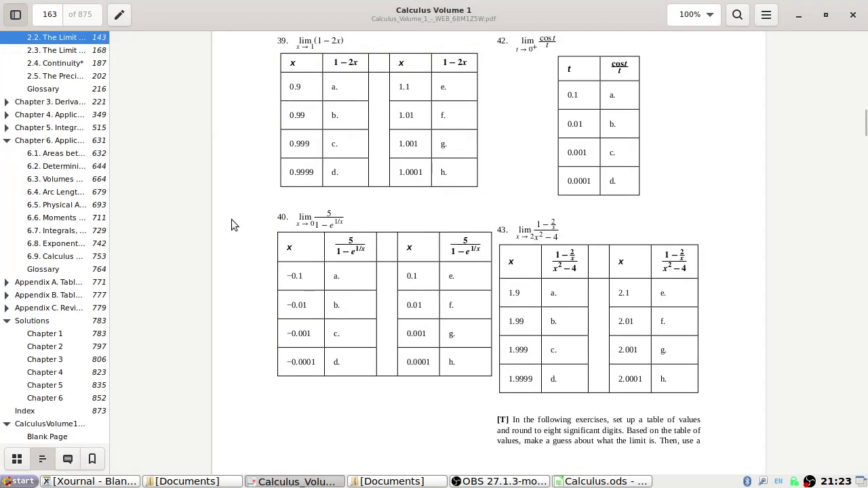
key("alt+Tab")
type("Question")
key("Tab")
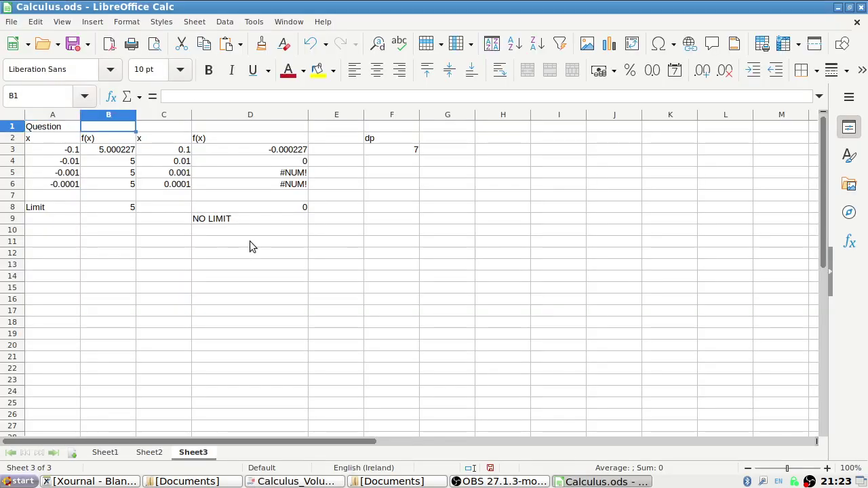
type("40")
key("Return")
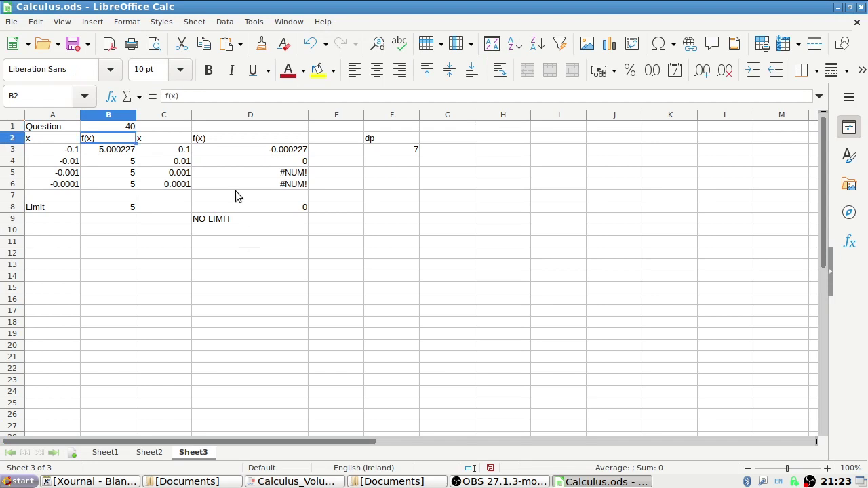
Step: Make the NO LIMIT note bold
left_click(226, 223)
left_click(208, 70)
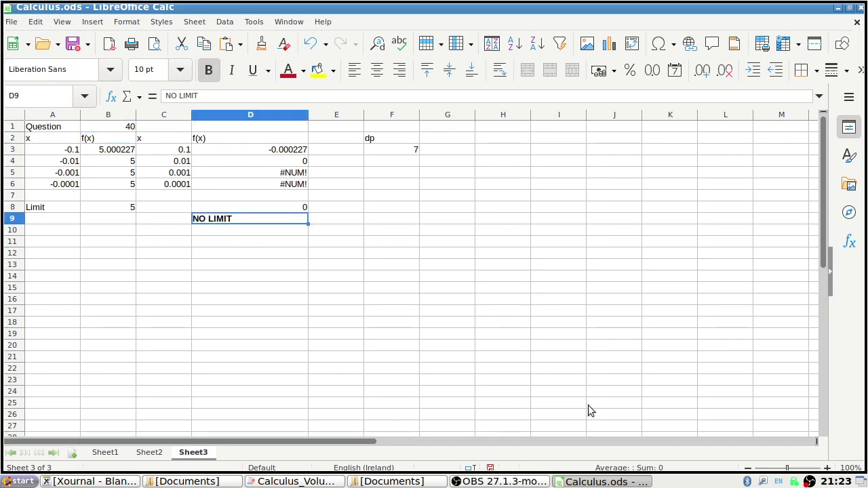
key("alt+Tab")
Step: Scroll through the textbook tables for exercises 38–43, then return to Calc at cell B3
scroll(480, 370, "up", 7)
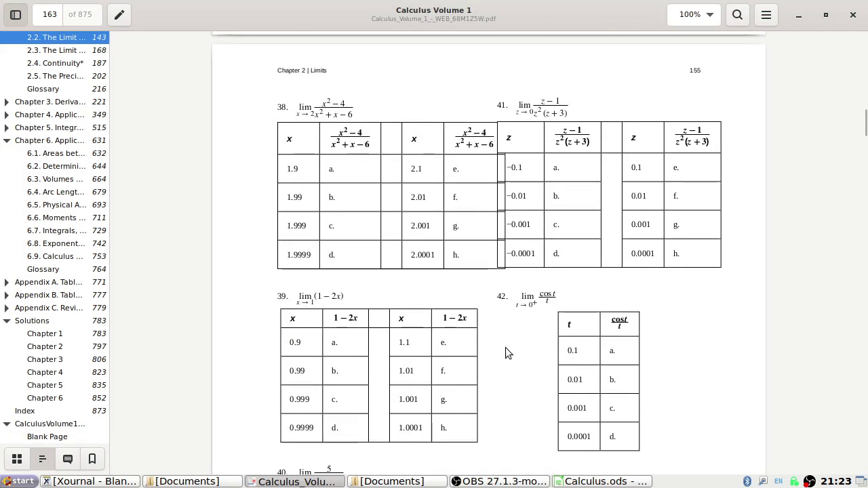
scroll(539, 108, "down", 5)
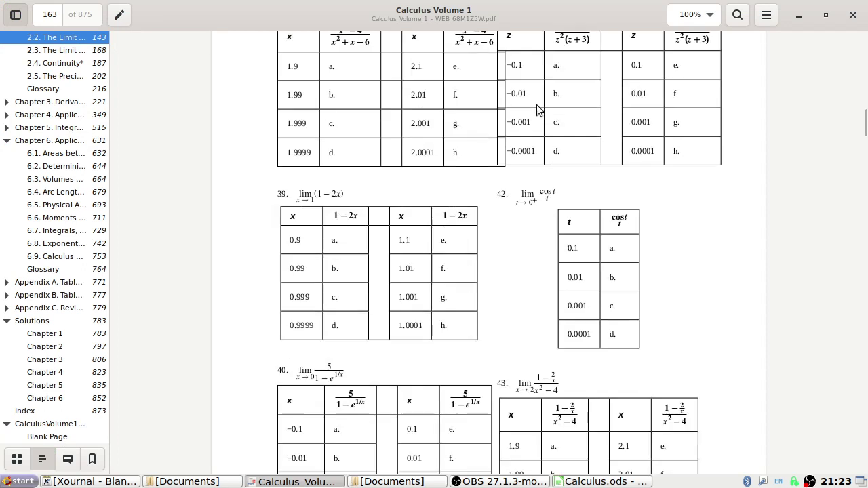
key("alt+Tab")
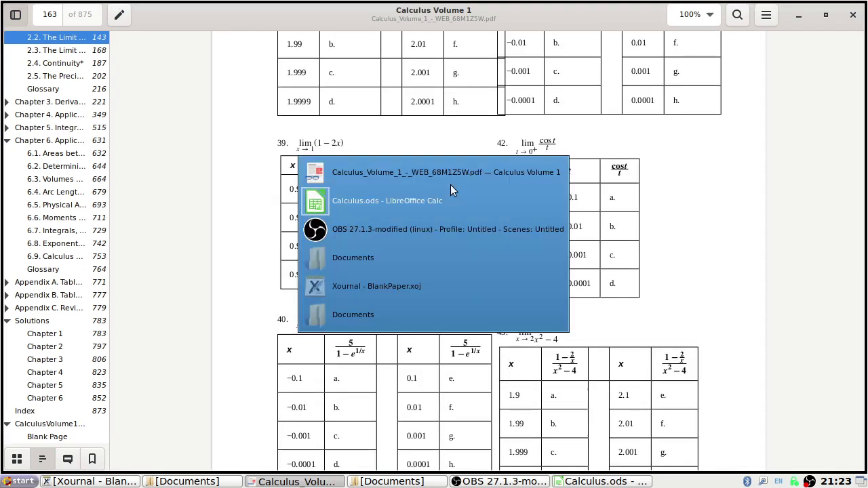
left_click(109, 148)
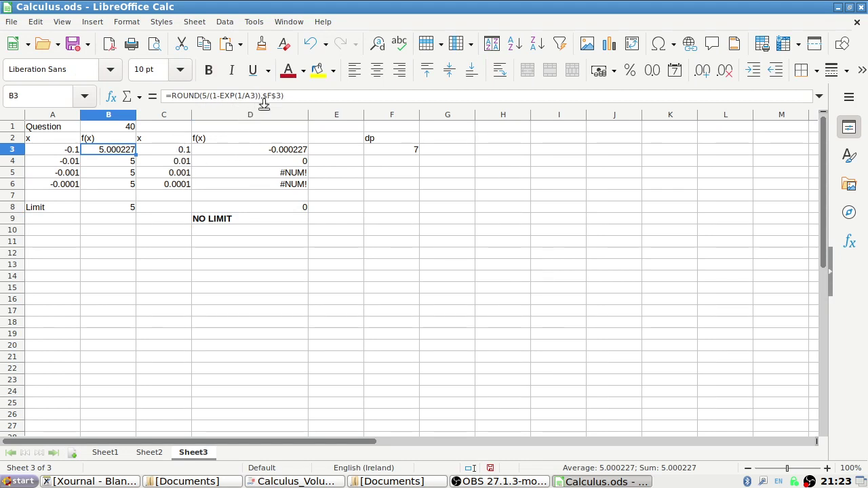
Step: Delete the 5/(1−EXP(1/A3)) expression from B3's formula and start a COS( call
left_click_drag(259, 97, 204, 98)
key("Delete")
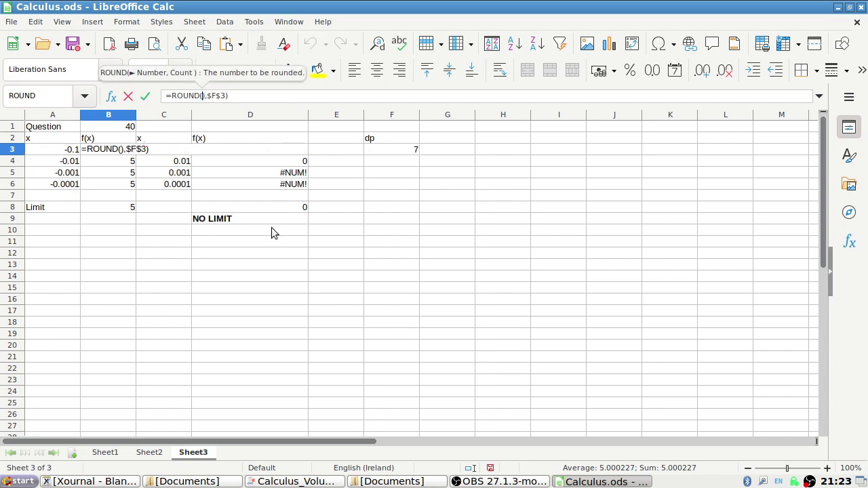
type("cos(")
key("Tab")
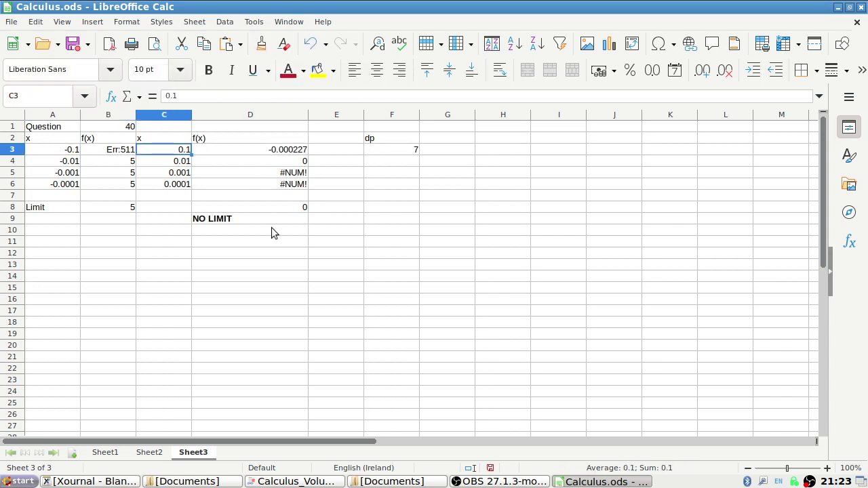
key("Left")
key("alt+Tab")
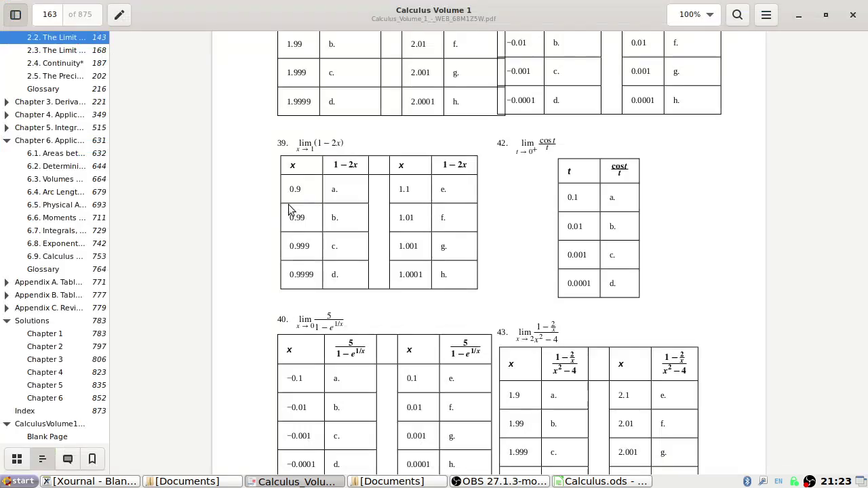
key("alt+Tab")
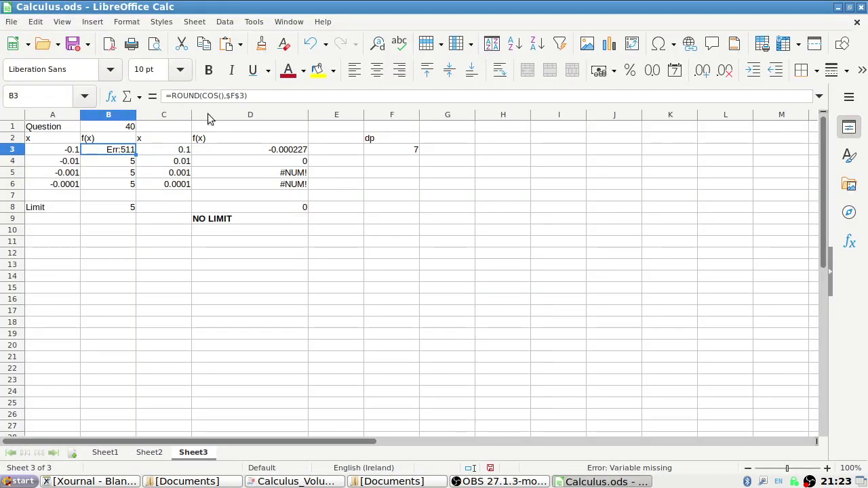
Step: Complete B3's formula as =ROUND(COS(A3)/A3,$F$3)
left_click(223, 96)
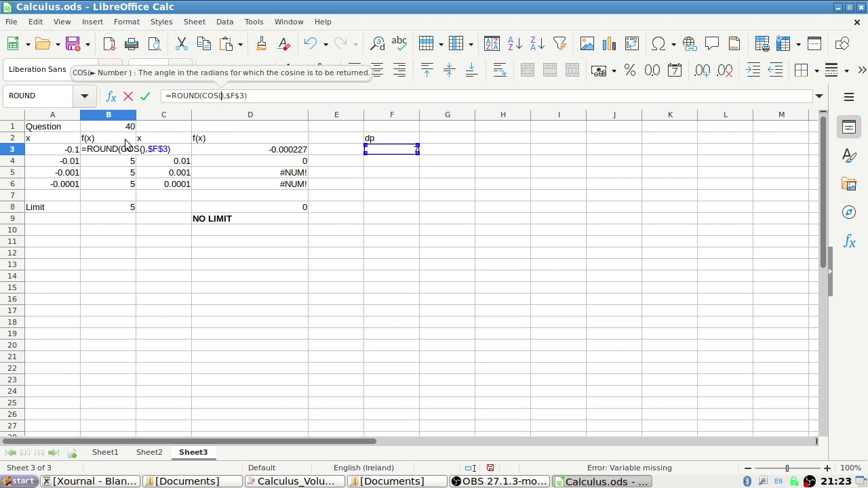
left_click(42, 155)
key("Right")
key("Right")
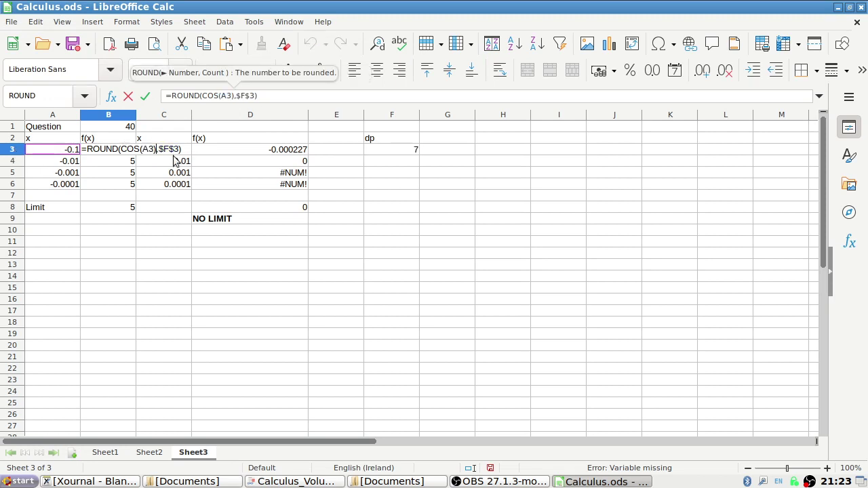
key("Left")
type("/")
left_click(60, 156)
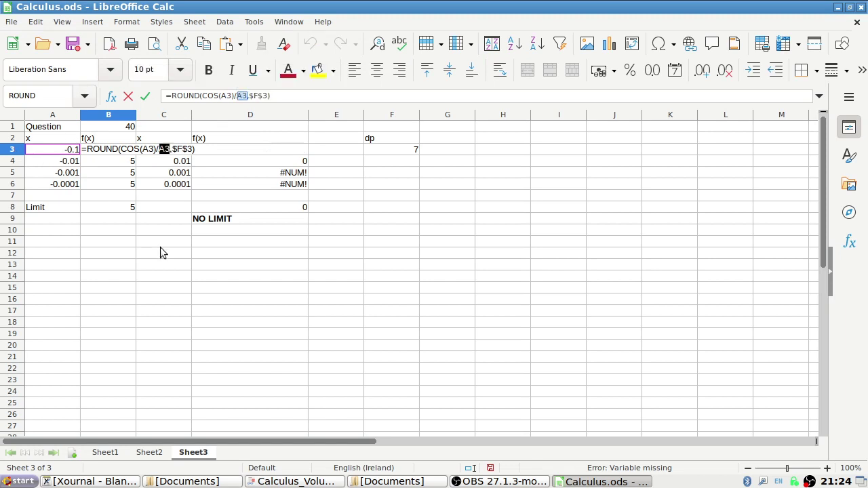
key("Return")
Step: Copy the cos(x)/x formula from B3 into B4:B6 and D3:D6
key("Up")
key("ctrl+c")
key("Down")
key("ctrl+v")
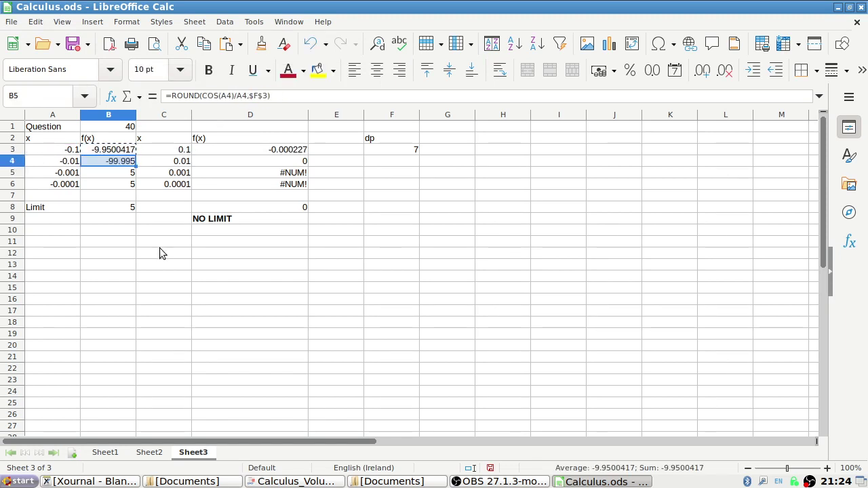
key("Down")
key("ctrl+v")
key("Down")
key("ctrl+v")
key("Right")
key("Right")
key("ctrl+v")
key("Up")
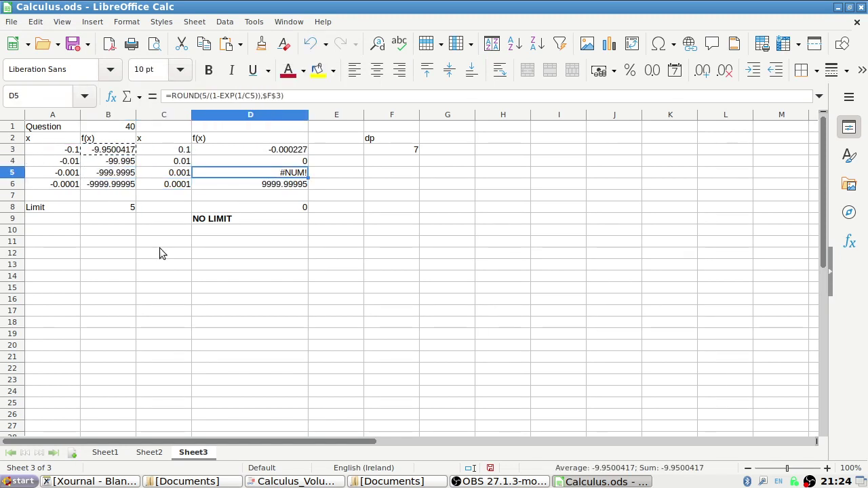
key("ctrl+v")
key("Up")
key("ctrl+v")
key("Up")
key("ctrl+v")
key("Left")
key("Left")
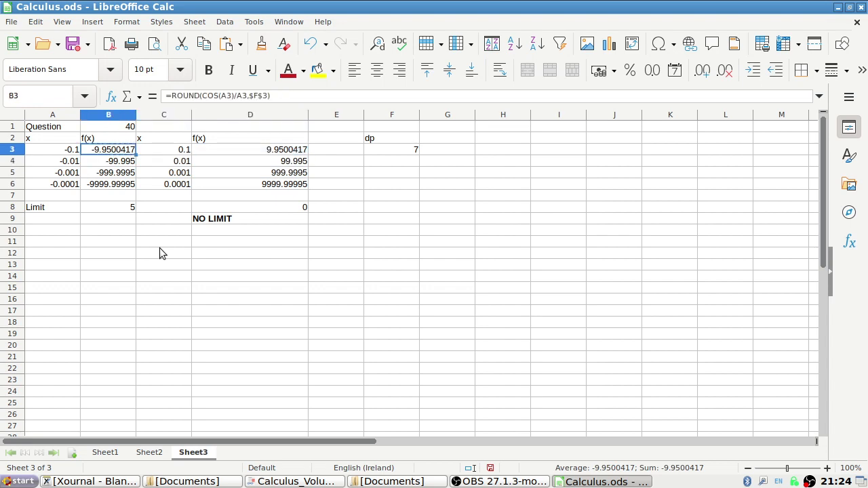
Step: Check exercise 42's cos t / t table in the textbook PDF
key("alt+Tab")
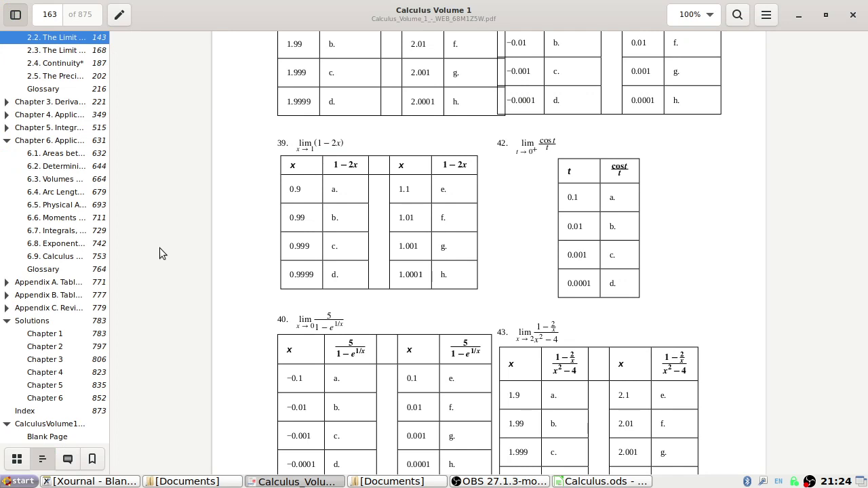
scroll(159, 248, "up", 3)
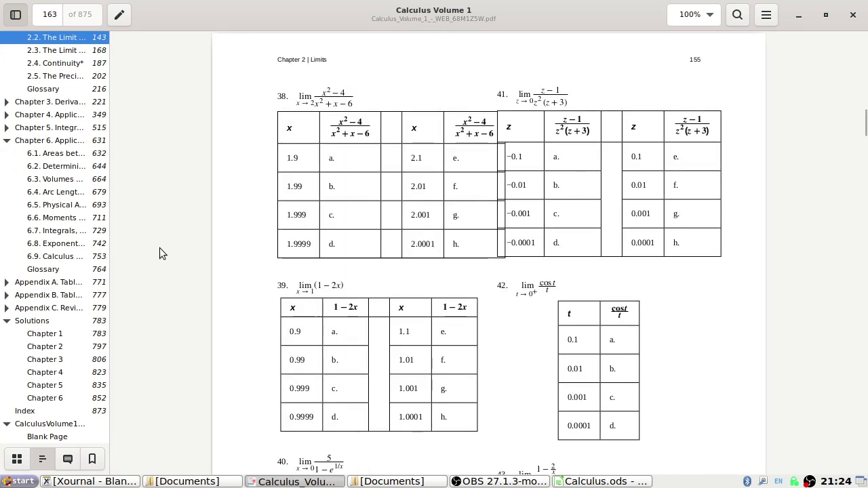
scroll(365, 252, "down", 3)
key("alt+Tab")
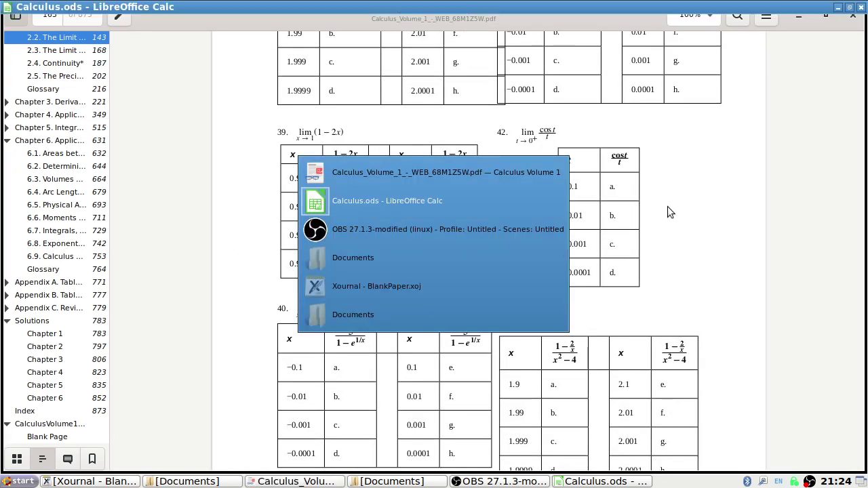
Step: Enter the x values 0.1, 0.01, 0.001 and 0.0001 into A3:A6
key("Left")
type("0")
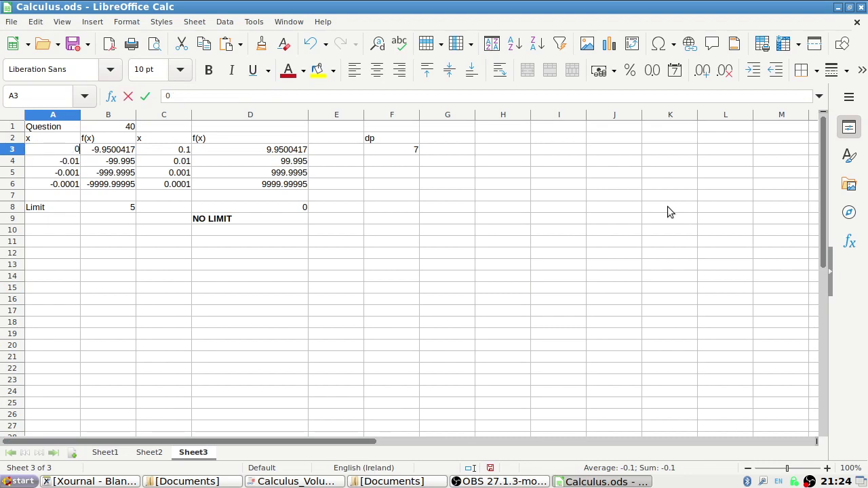
key("Return")
key("alt+Tab")
key("alt+Tab")
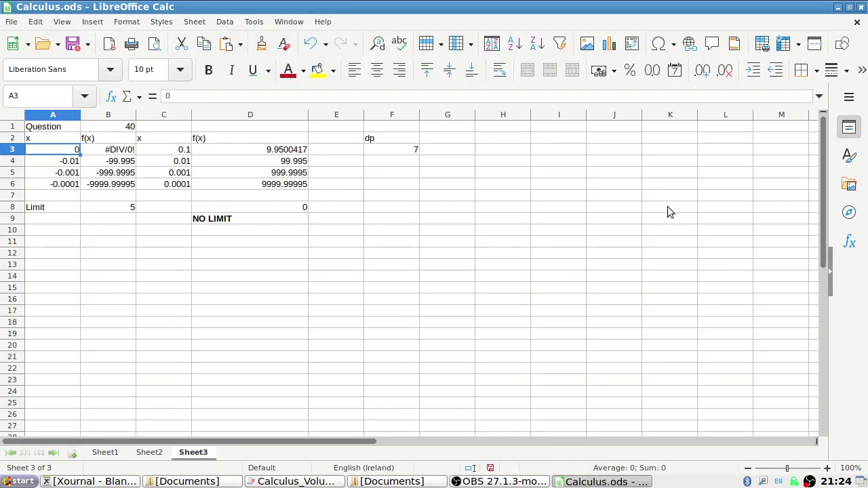
type("0.1")
key("Return")
type("0.0")
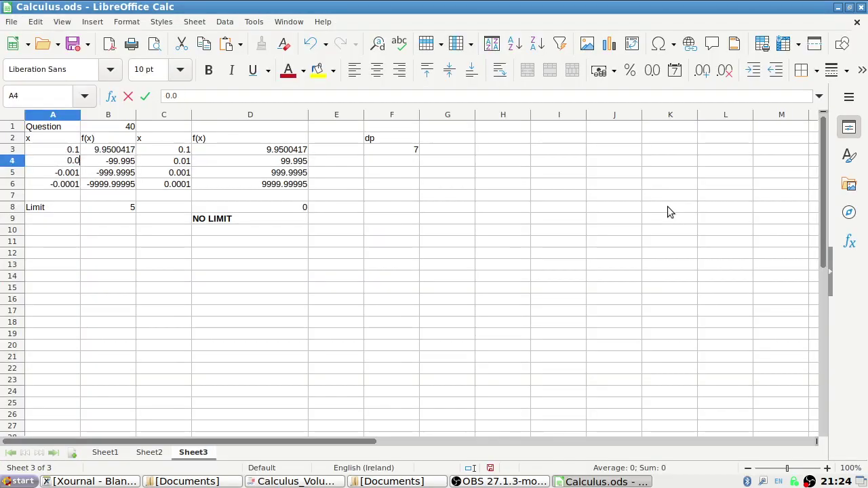
type("1")
key("Return")
type("0.001")
key("Return")
type("0.")
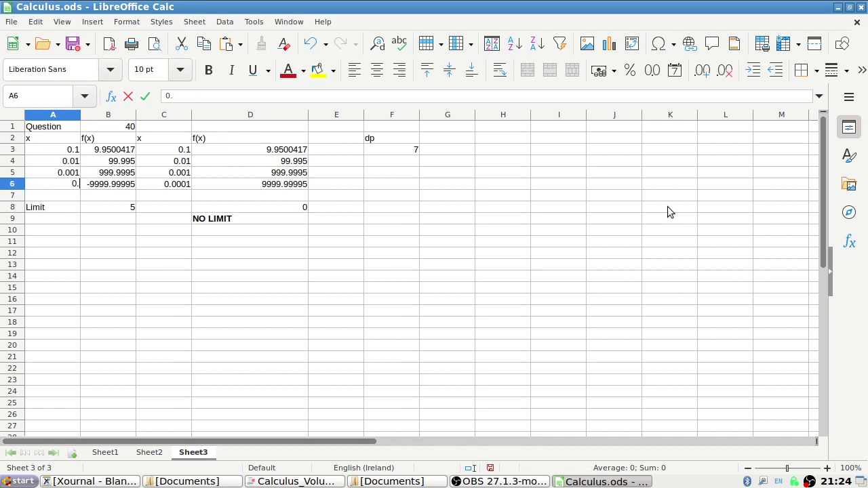
type("0001")
key("Return")
key("alt+Tab")
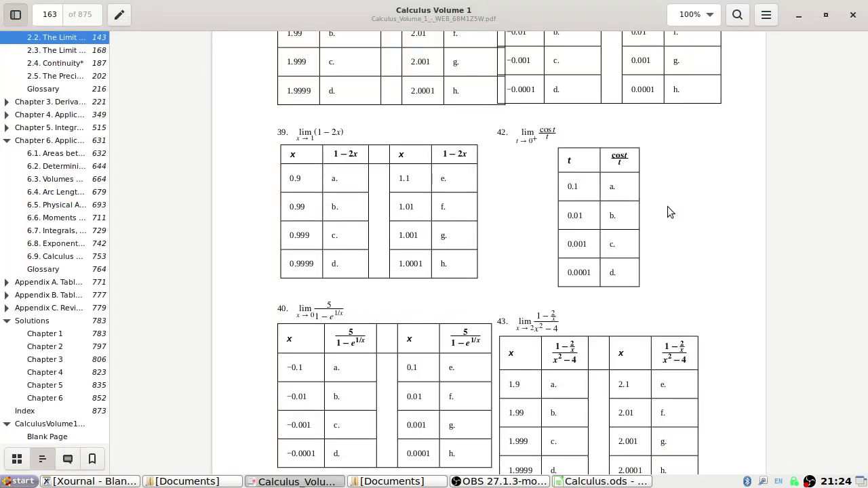
Step: Scroll the PDF to read exercise 43's (1−2/x)/(x²−4) table, then return to Calc
key("alt+Tab")
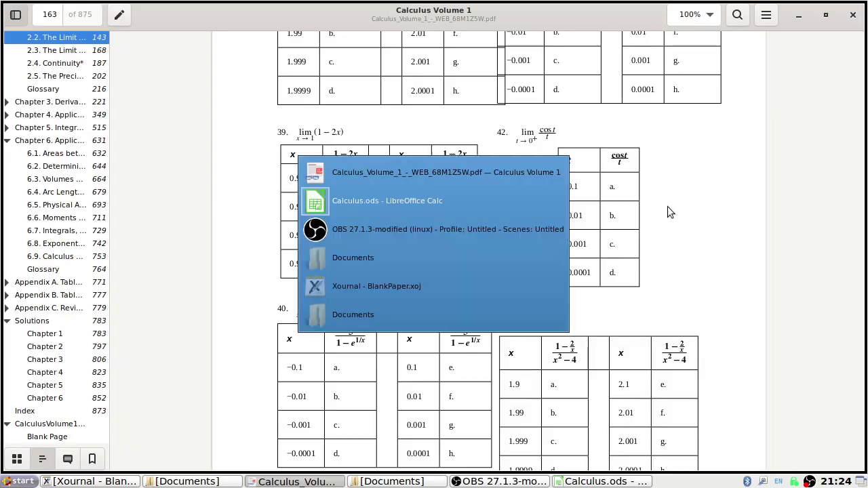
key("alt+Tab")
key("alt+Tab")
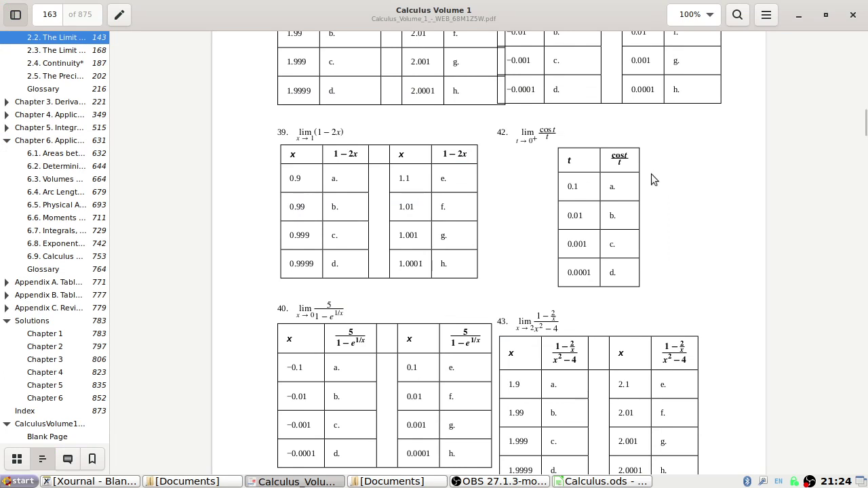
scroll(552, 228, "down", 3)
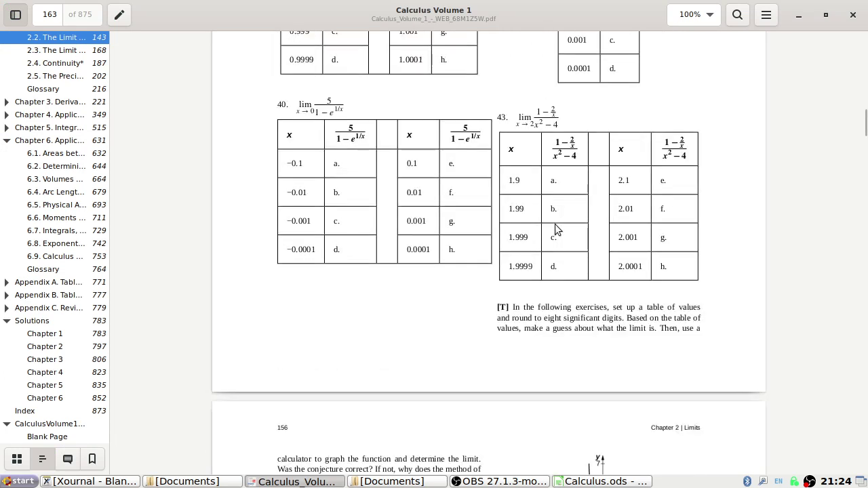
scroll(557, 232, "down", 1)
scroll(556, 232, "up", 2)
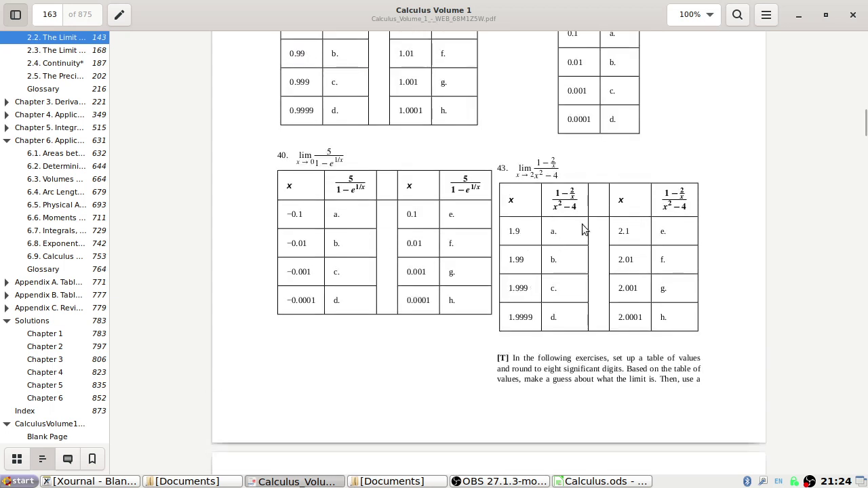
key("alt+Tab")
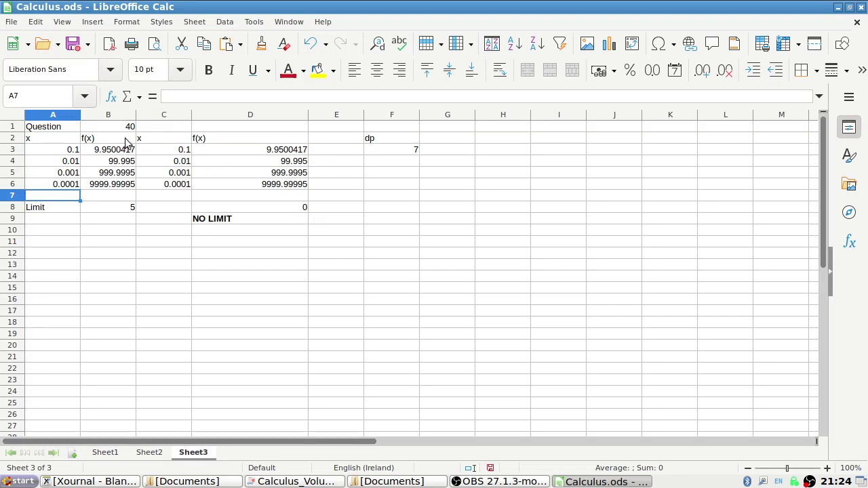
Step: Rewrite B3 as =ROUND((1-2/A3)/(A3^2-4),$F$3) for exercise 43
left_click(124, 152)
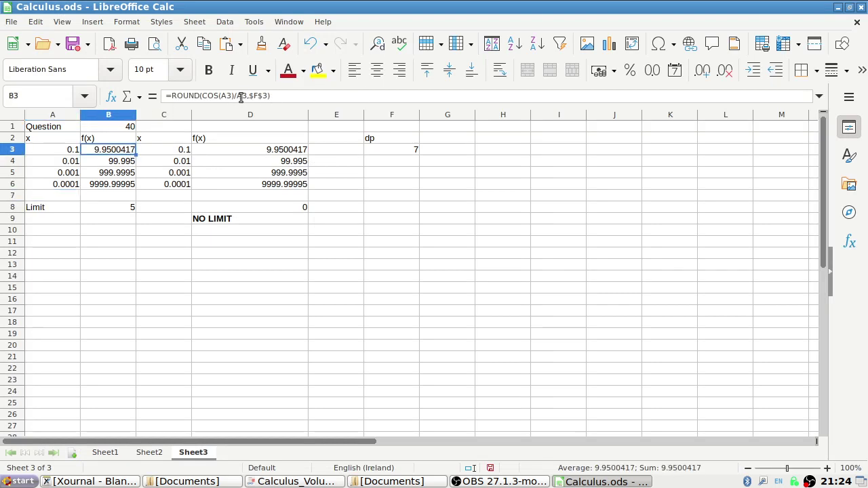
left_click_drag(245, 97, 210, 98)
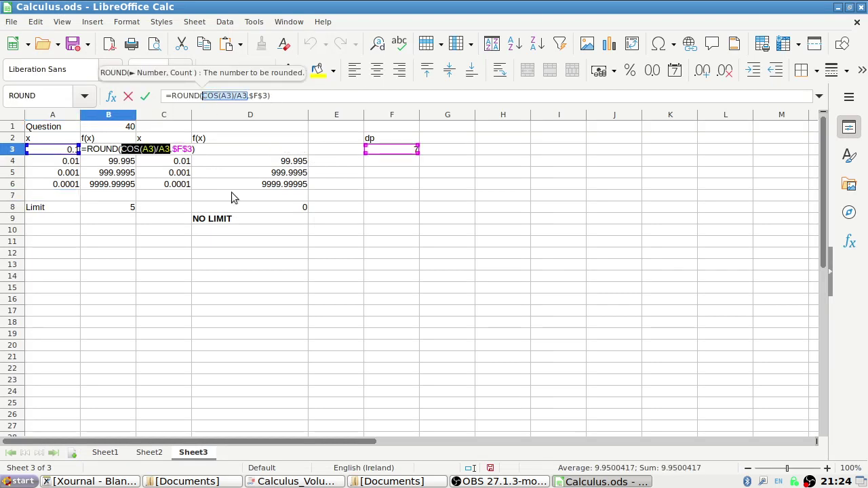
key("alt+Tab")
key("alt+Tab")
type("()/")
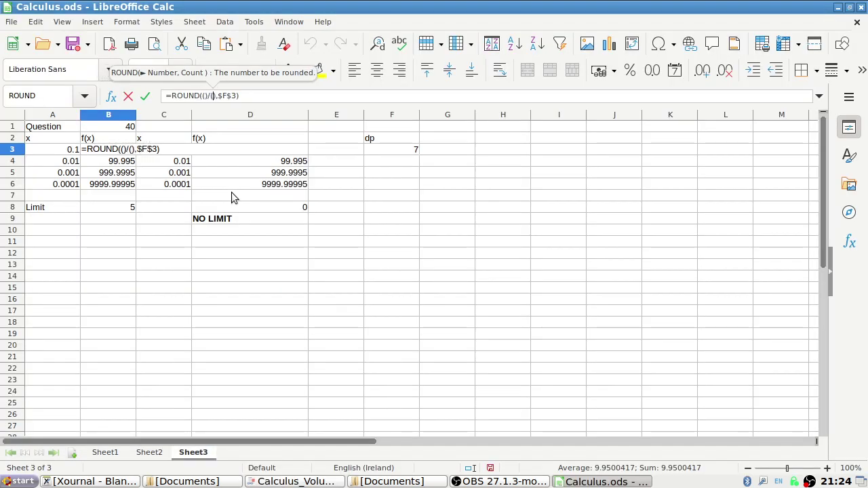
key("alt+Tab")
key("alt+Tab")
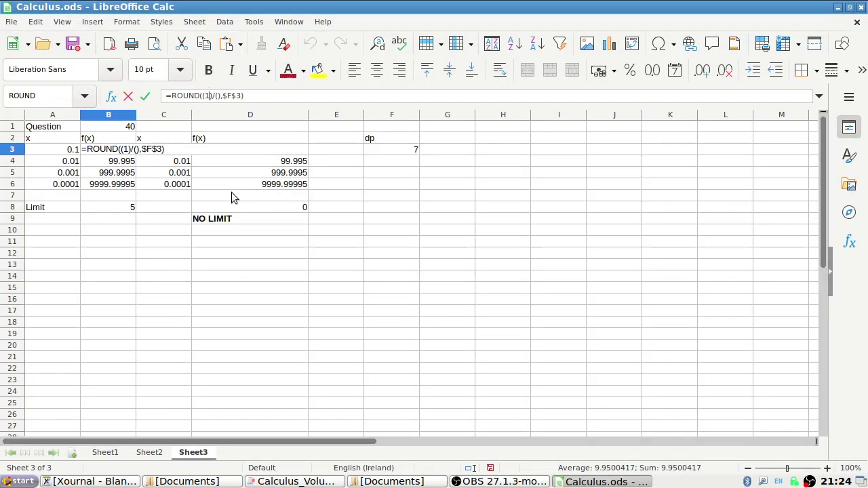
type("1-2/")
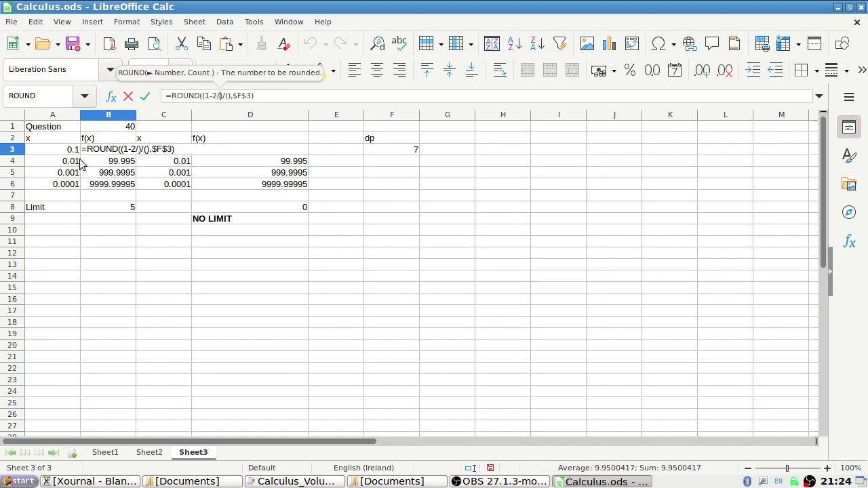
left_click(48, 151)
key("Right")
key("Right")
key("Right")
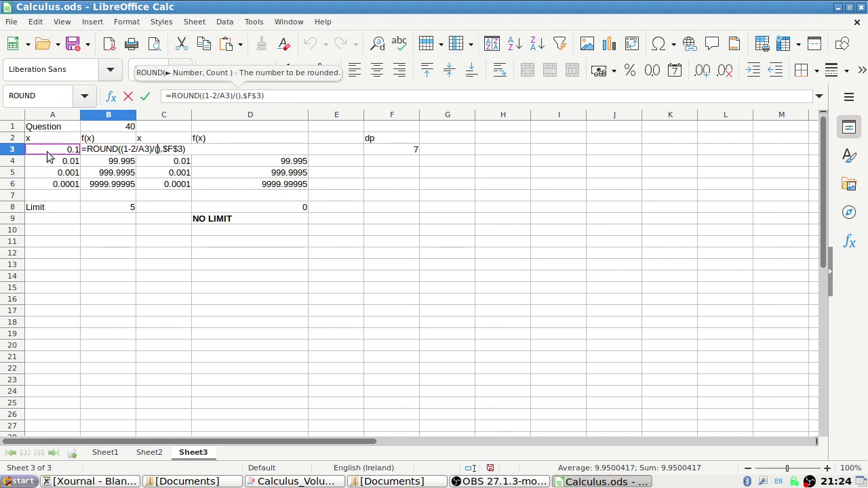
key("alt+Tab")
key("alt+Tab")
left_click(47, 151)
type("^2-4")
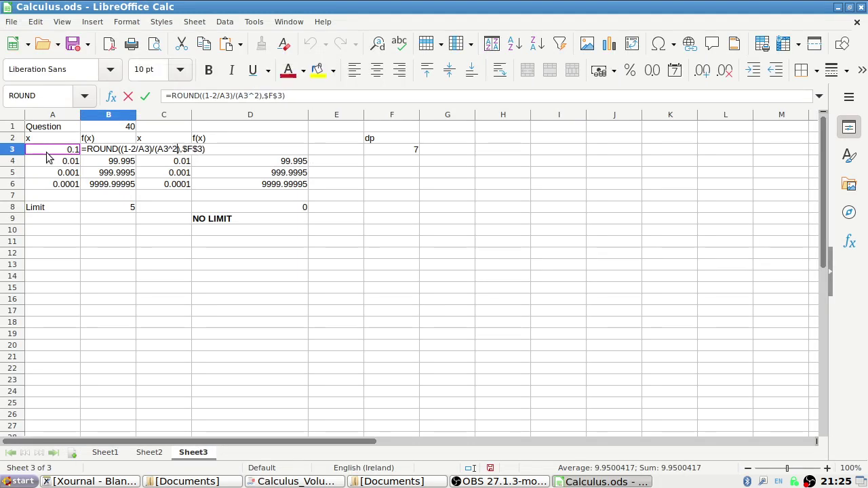
key("Return")
key("Up")
Step: Copy the B3 formula into B4:B6 and D3:D6
key("alt+Tab")
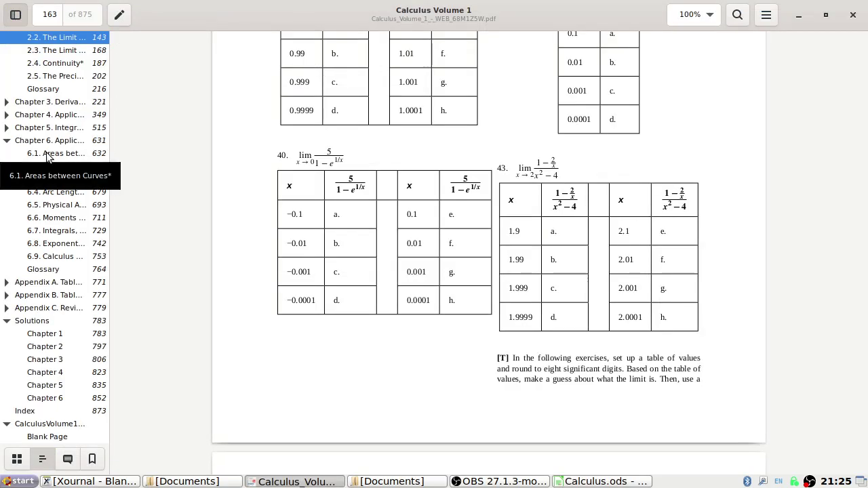
key("alt+Tab")
key("ctrl+c")
key("Down")
key("ctrl+v")
key("Down")
key("ctrl+v")
key("Down")
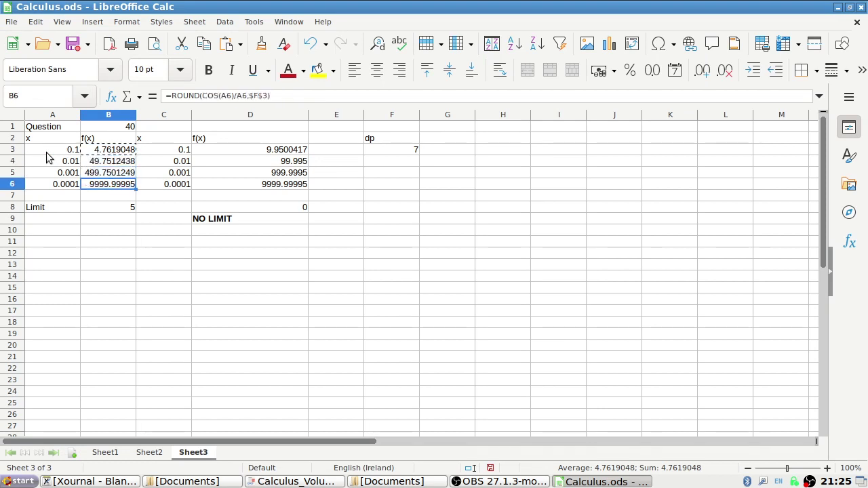
key("ctrl+v")
key("Right")
key("Right")
key("ctrl+v")
key("Up")
key("ctrl+v")
key("Up")
key("ctrl+v")
key("Up")
key("ctrl+v")
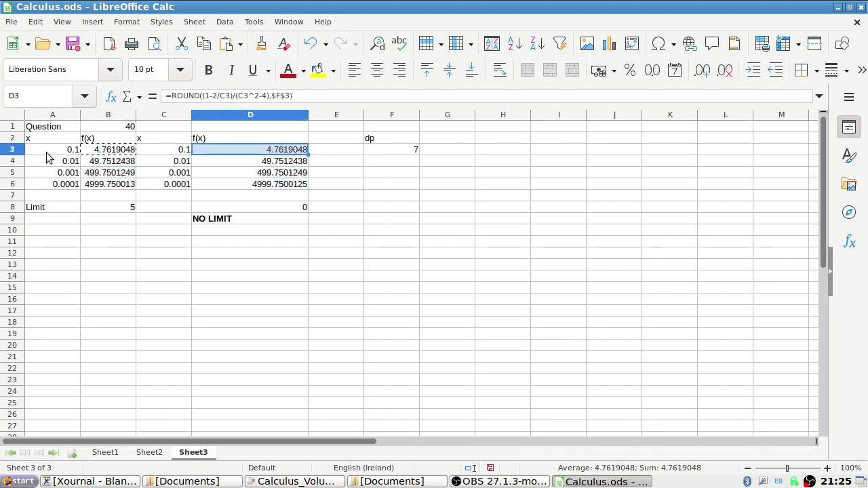
key("Left")
key("Left")
key("Left")
key("alt+Tab")
key("alt+Tab")
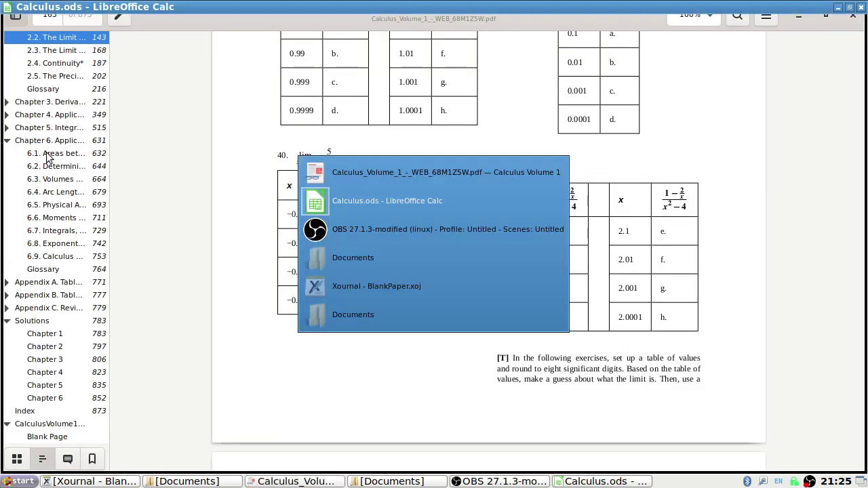
Step: Enter the left-side x values 1.9, 1.99, 1.999 and 1.9999 in A3:A6
type("1.9")
key("Return")
type("1.99")
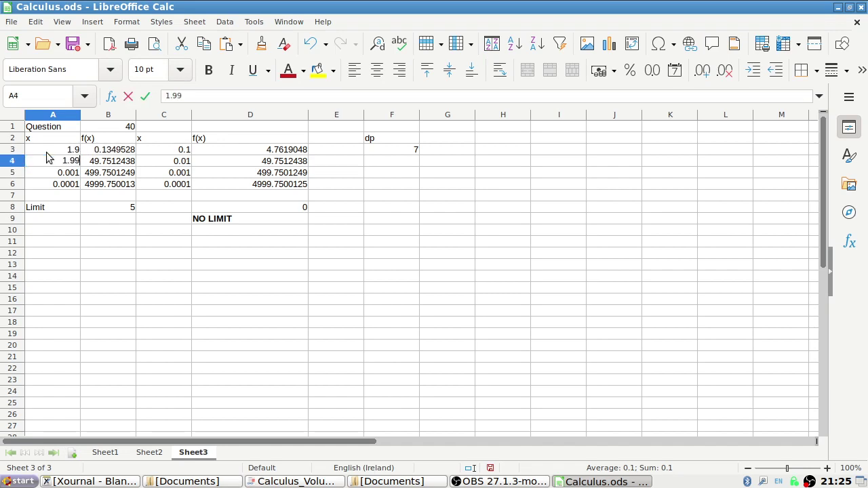
key("alt+Tab")
key("alt+Tab")
key("Return")
type("1.99")
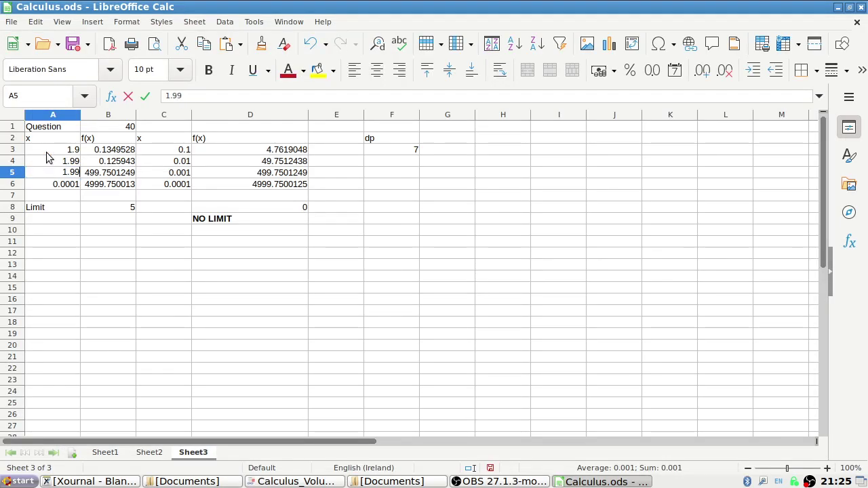
type("9")
key("Return")
type("1.9999")
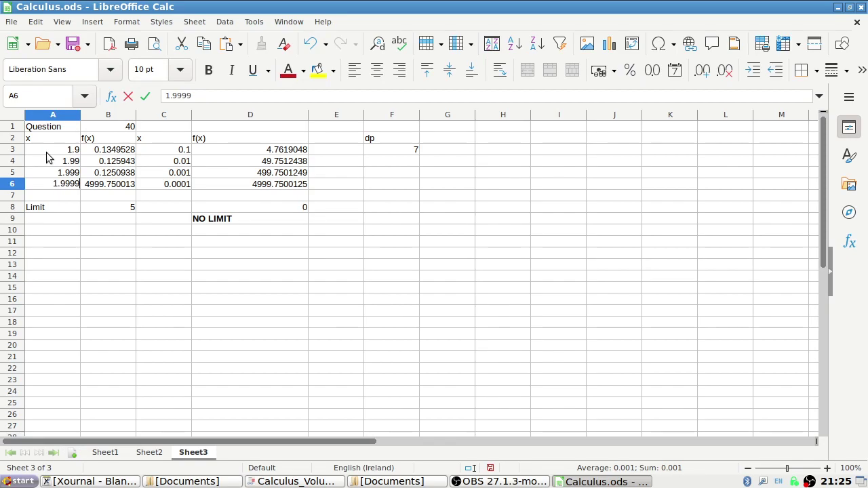
key("Return")
key("alt+Tab")
Step: Enter the right-side x values 2.1, 2.01, 2.001 and 2.0001 in C3:C6
key("alt+Tab")
key("Right")
key("Up")
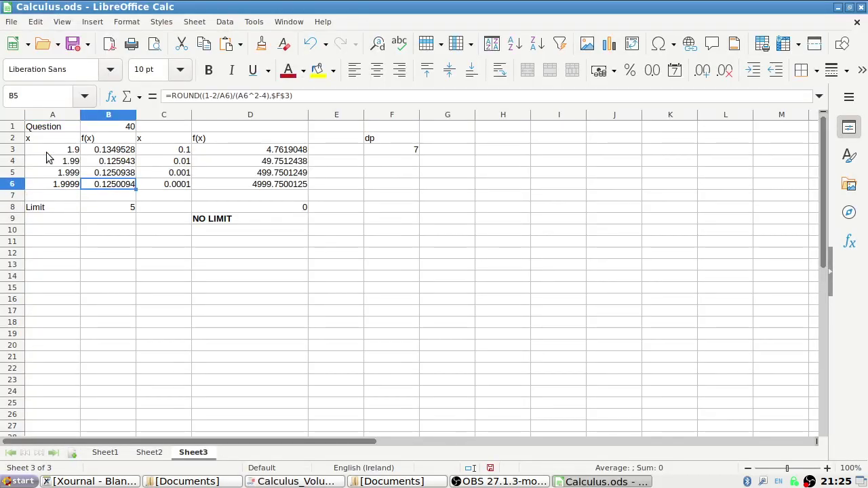
key("Right")
key("Up")
key("Up")
key("Up")
type("2.1")
key("Return")
key("alt+Tab")
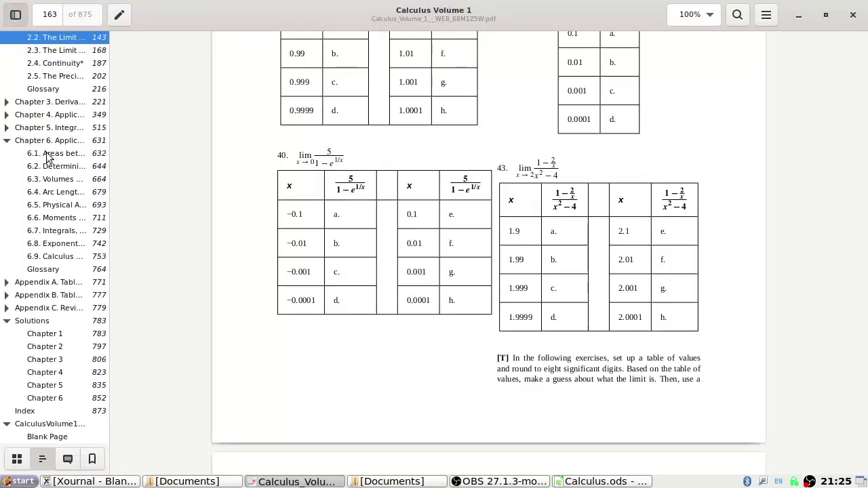
key("alt+Tab")
type("2.01")
key("Return")
key("alt+Tab")
key("alt+Tab")
type("2.001")
key("Return")
key("alt+Tab")
key("alt+Tab")
type("2.0001")
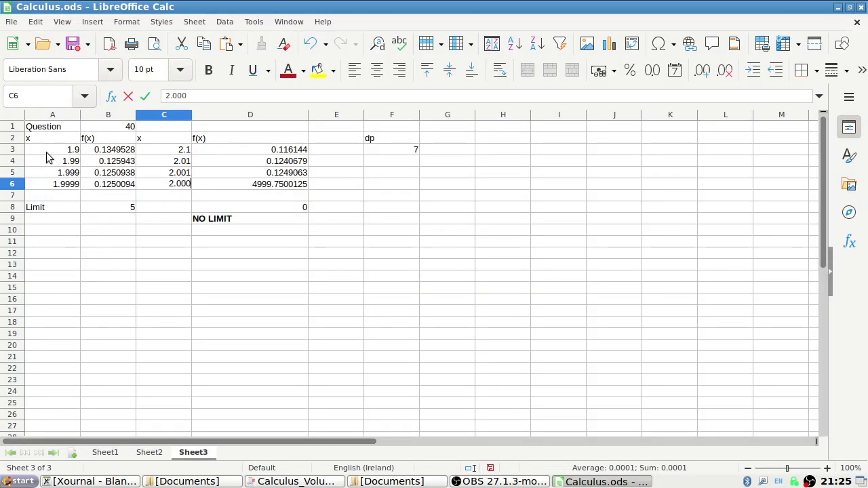
key("Return")
key("Up")
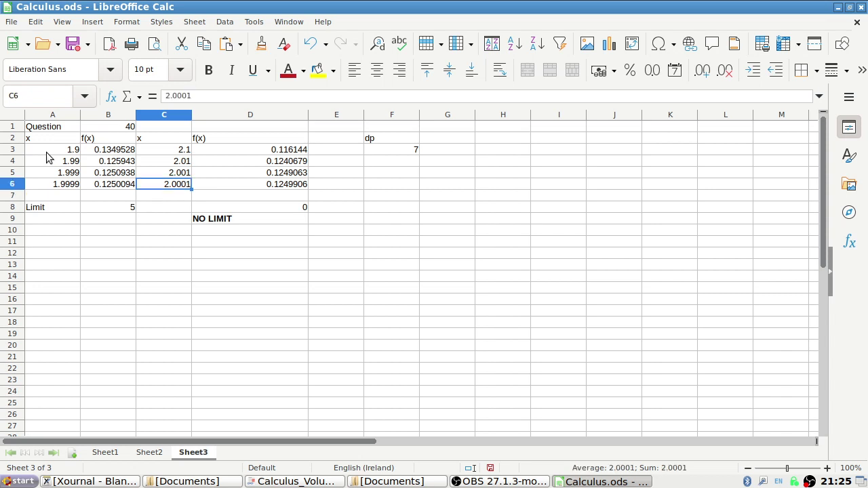
Step: Set both Limit cells B8 and D8 to =1/8 (0.125)
key("Down")
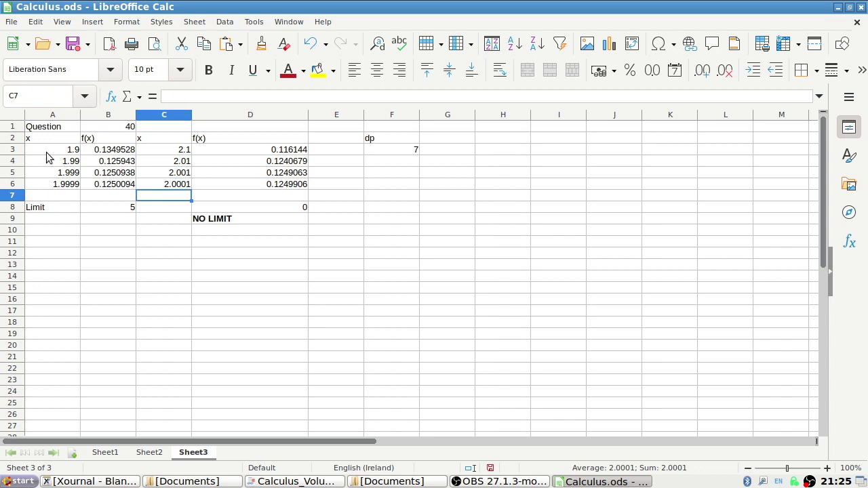
key("Left")
key("Down")
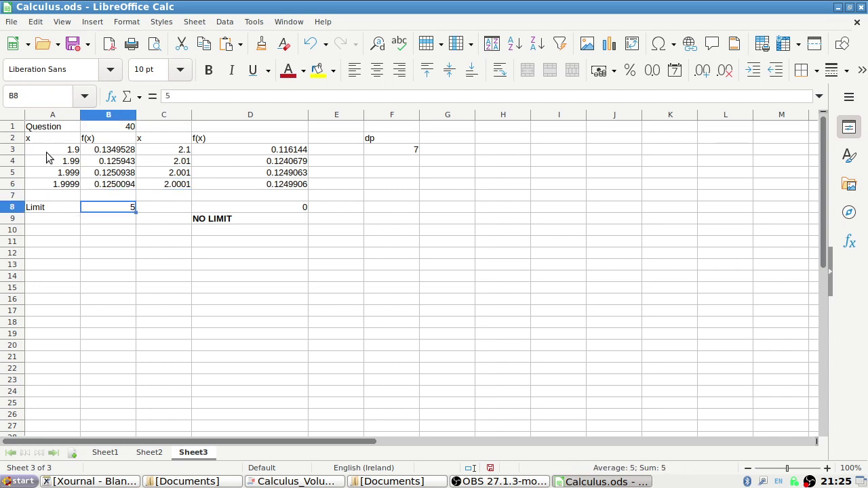
type("=1")
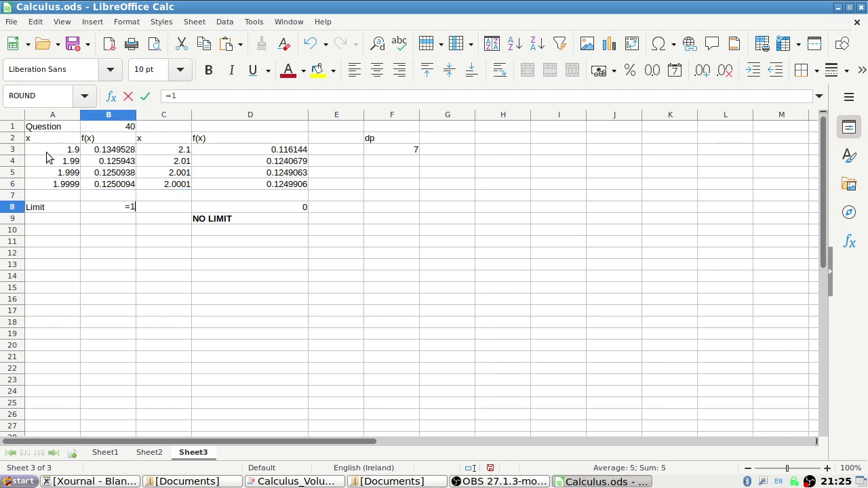
type("/8")
key("Return")
key("Up")
key("ctrl+c")
key("Right")
key("Right")
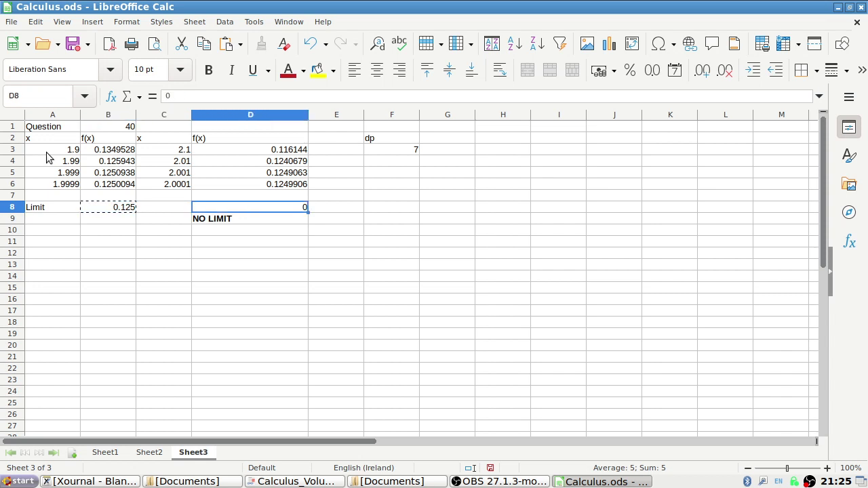
key("ctrl+v")
Step: Relabel the note in D9 as LIMIT OF 1/8
key("Down")
type("LIM")
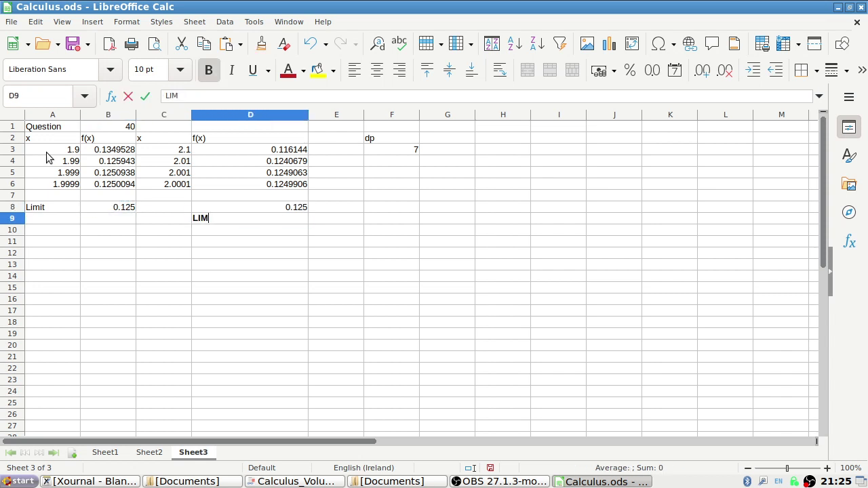
type("IT OF 1/8")
key("Return")
key("alt+Tab")
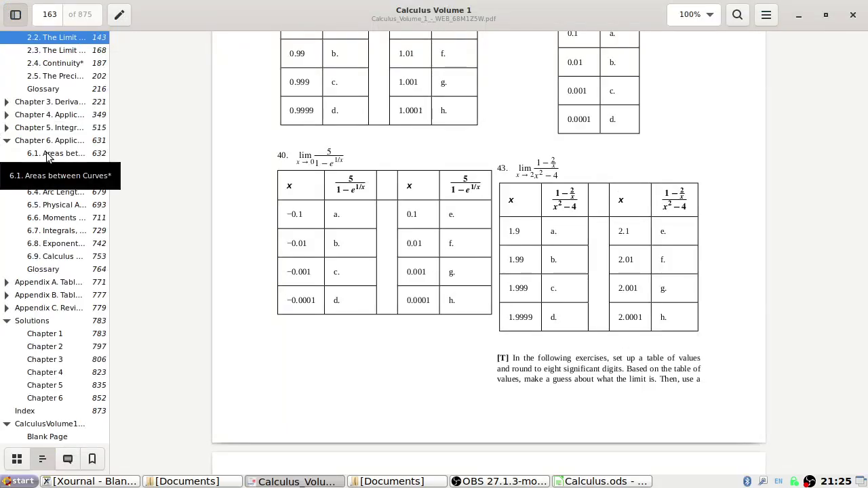
key("alt+Tab")
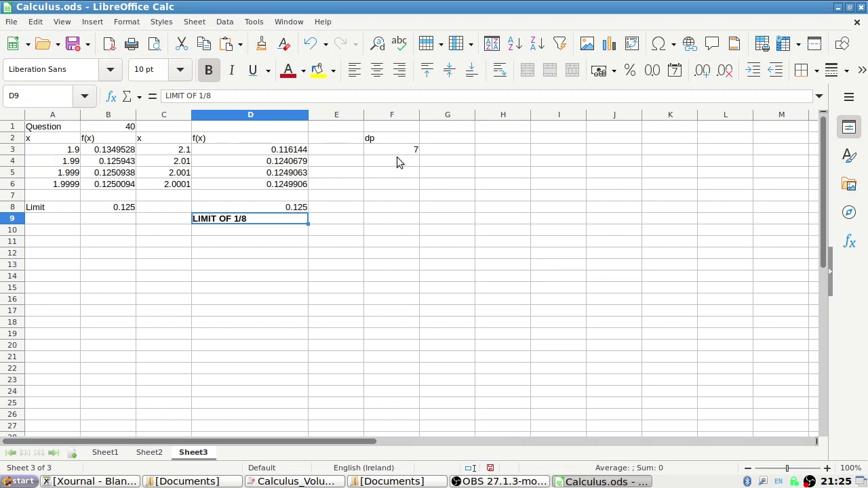
key("alt+Tab")
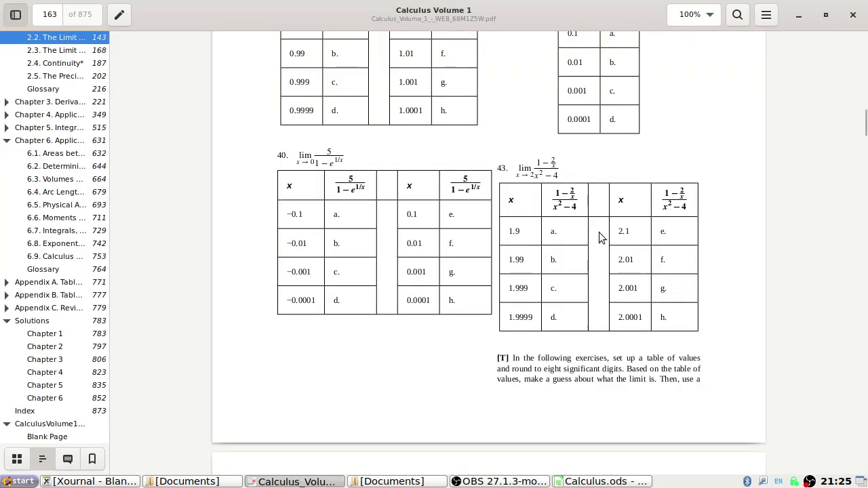
Step: Check the Chapter 2 solutions for answer 43, which gives 1/8
left_click(47, 350)
scroll(281, 334, "down", 5)
scroll(281, 333, "down", 5)
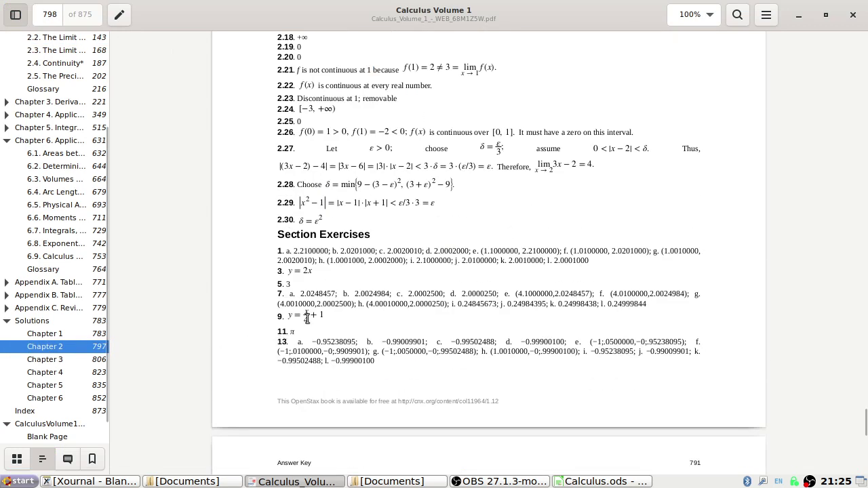
scroll(351, 293, "down", 6)
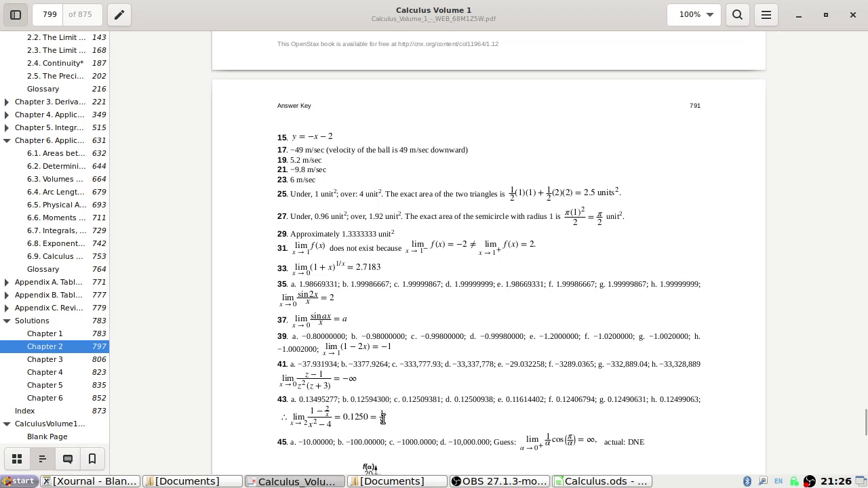
Step: Go to page 162 and read exercises 44 and 45, including the sin(π/θ) table
left_click(51, 15)
type("1")
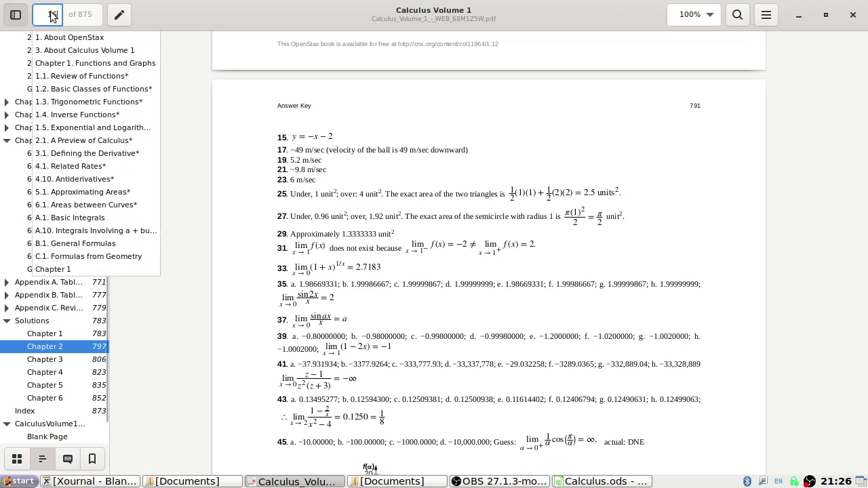
type("62")
key("Return")
scroll(555, 189, "down", 4)
scroll(555, 189, "up", 5)
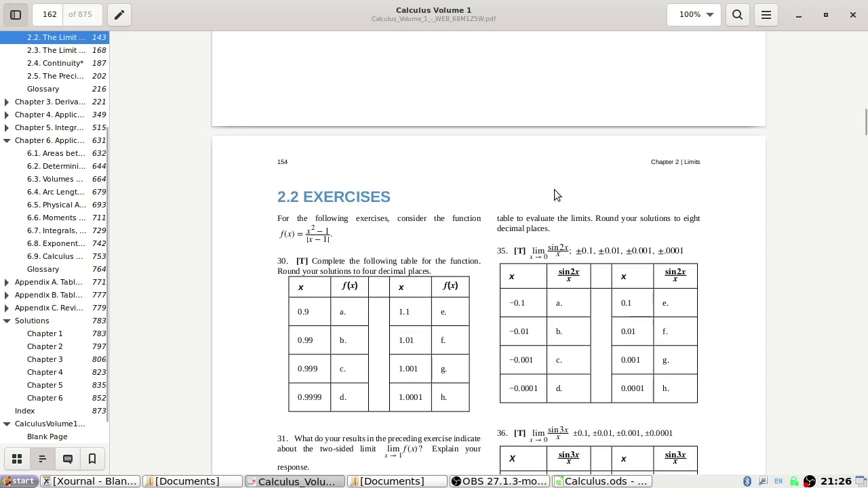
scroll(554, 189, "down", 20)
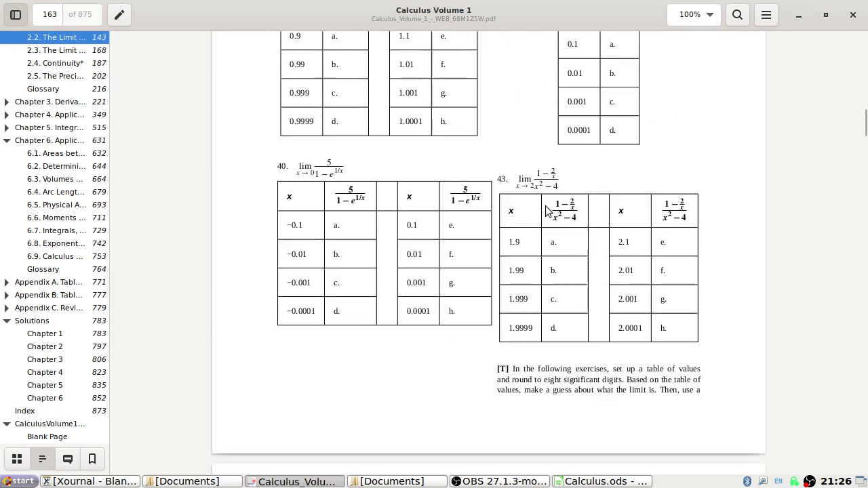
scroll(546, 211, "down", 3)
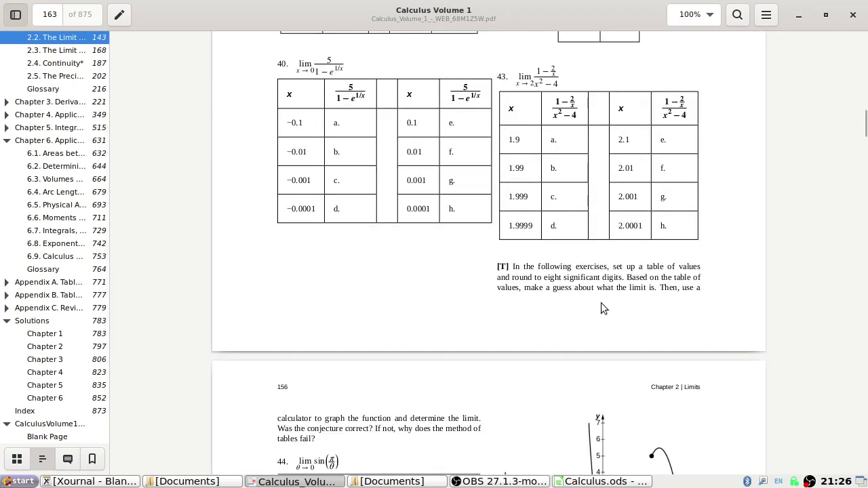
scroll(547, 297, "down", 2)
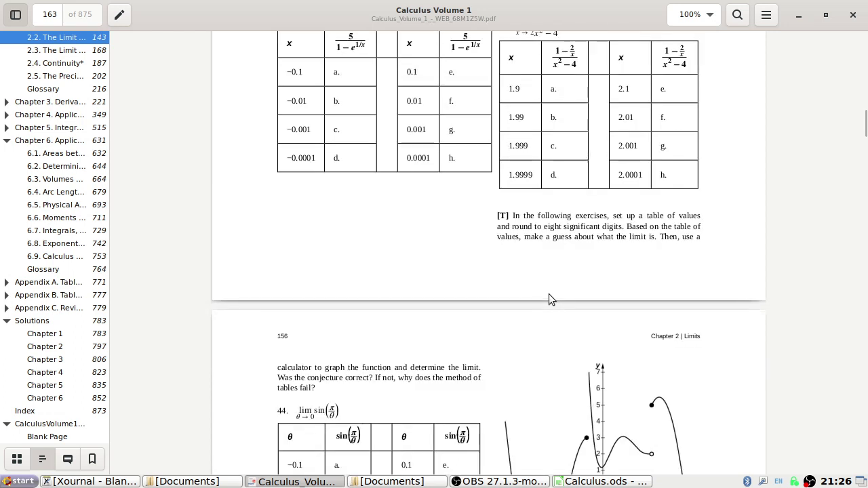
scroll(549, 301, "down", 2)
scroll(550, 298, "up", 2)
scroll(576, 236, "up", 20)
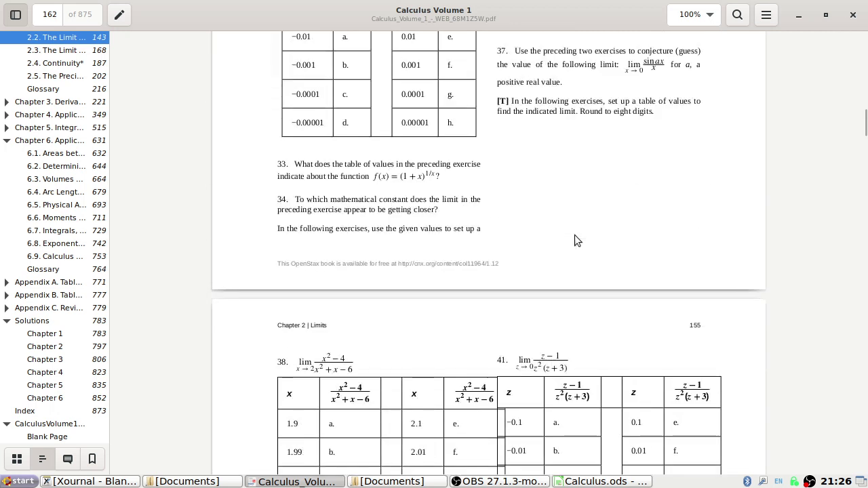
scroll(574, 235, "down", 20)
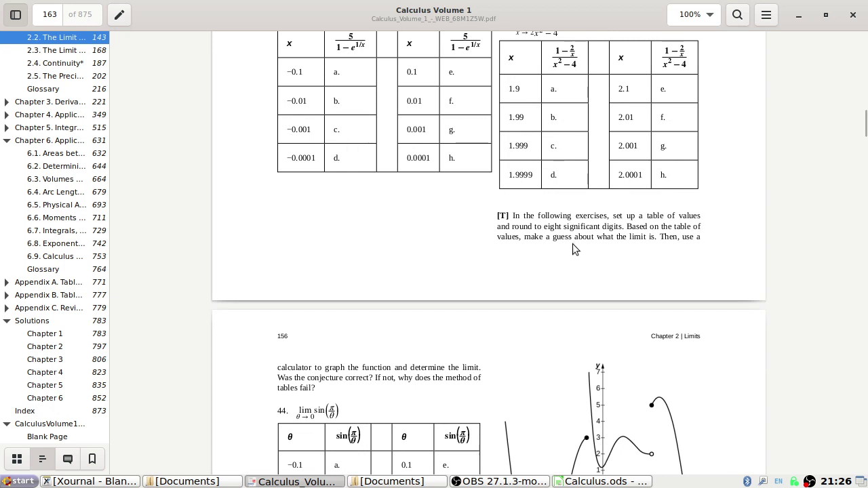
scroll(572, 243, "down", 3)
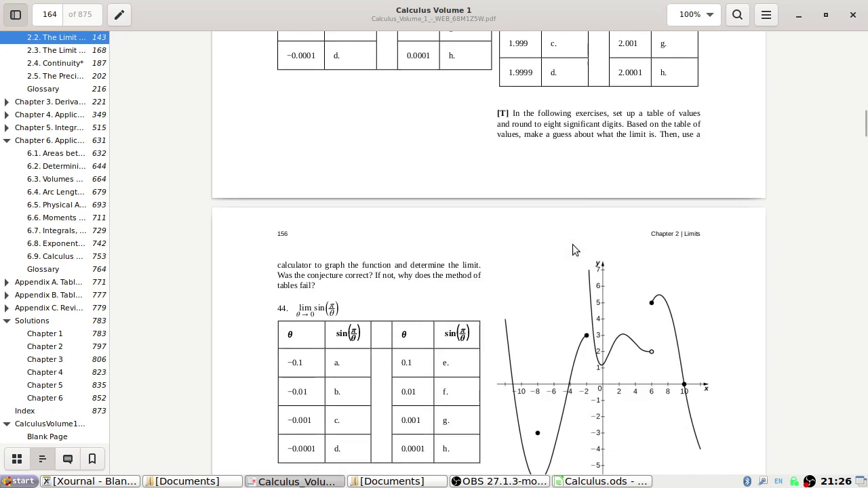
scroll(480, 355, "down", 6)
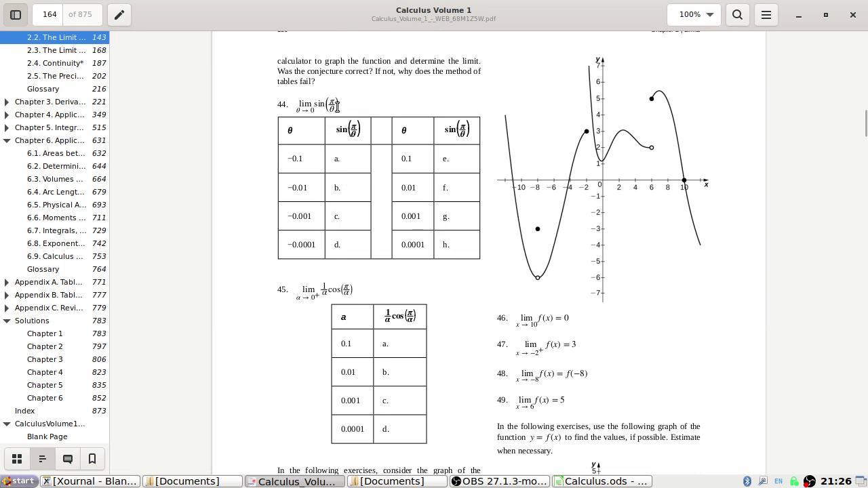
key("alt+Tab")
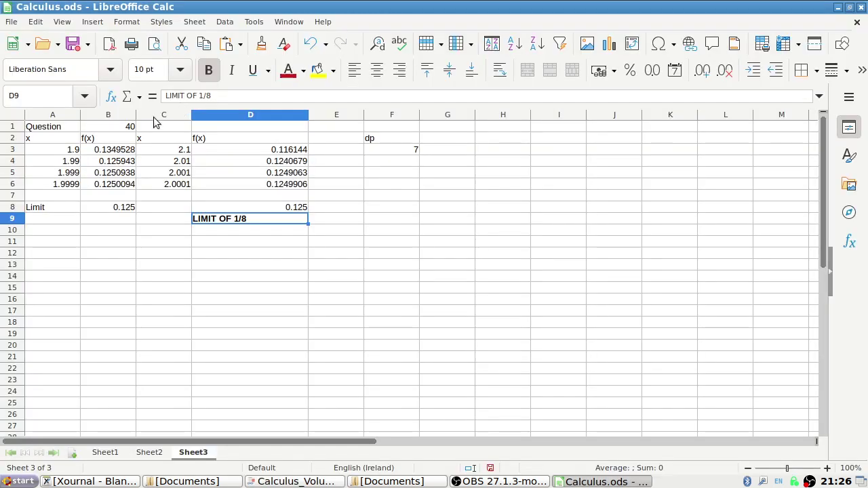
Step: Change B3's formula to compute sin(π/A3), keeping the rounding to the dp setting
left_click(107, 148)
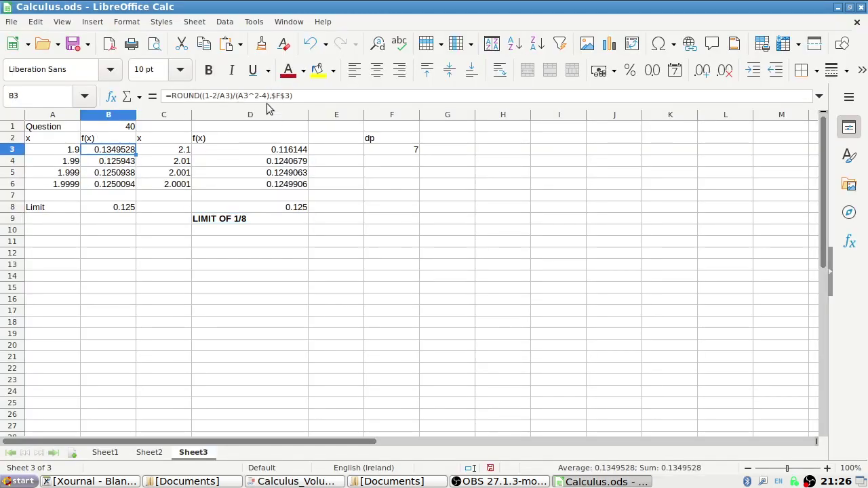
left_click_drag(268, 95, 202, 96)
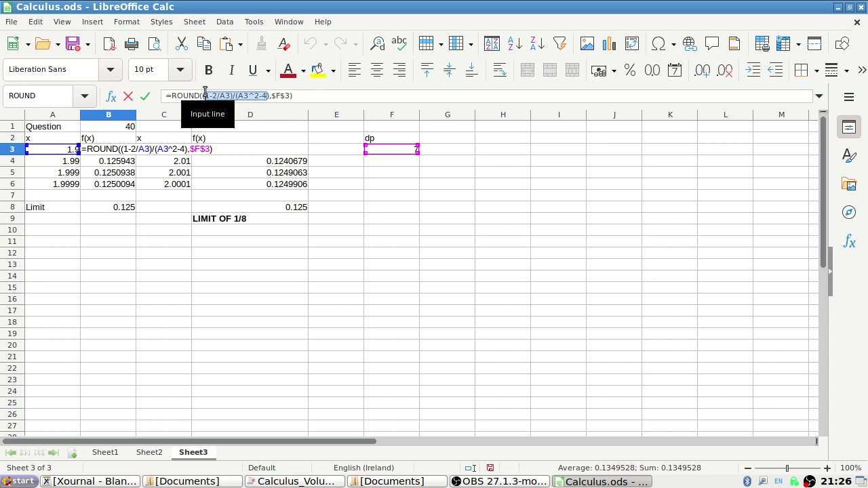
key("BackSpace")
type("sin(")
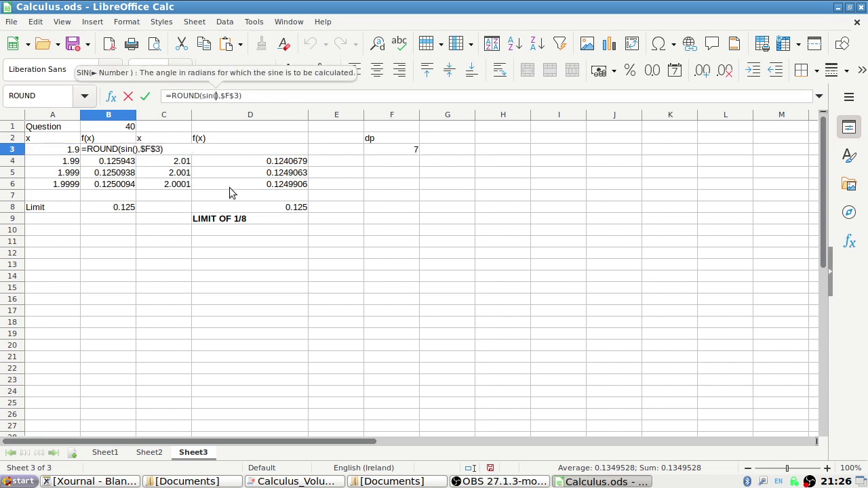
type("pi()")
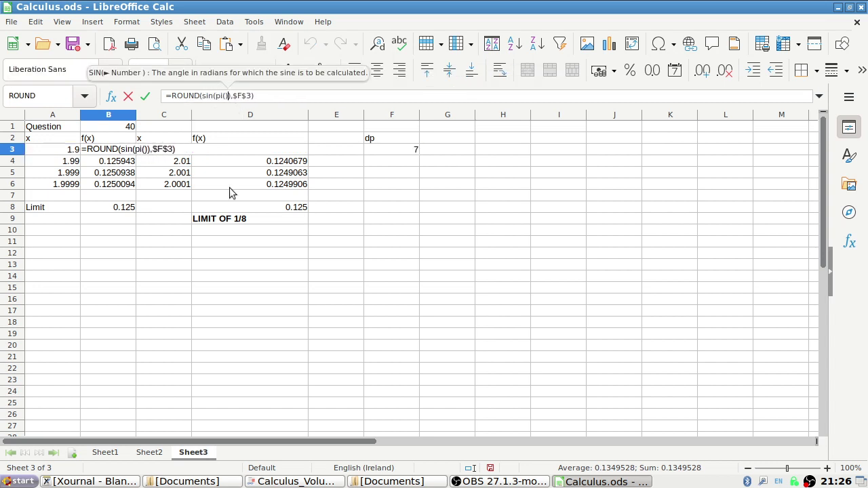
type("/")
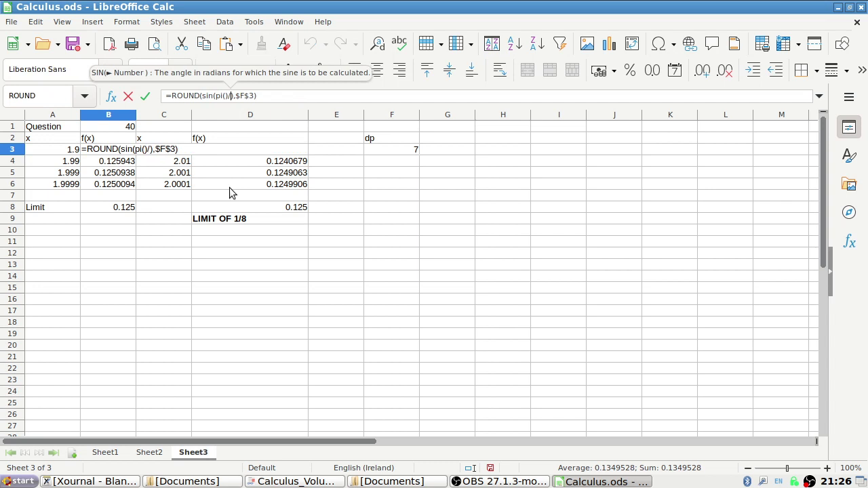
left_click(35, 153)
key("Return")
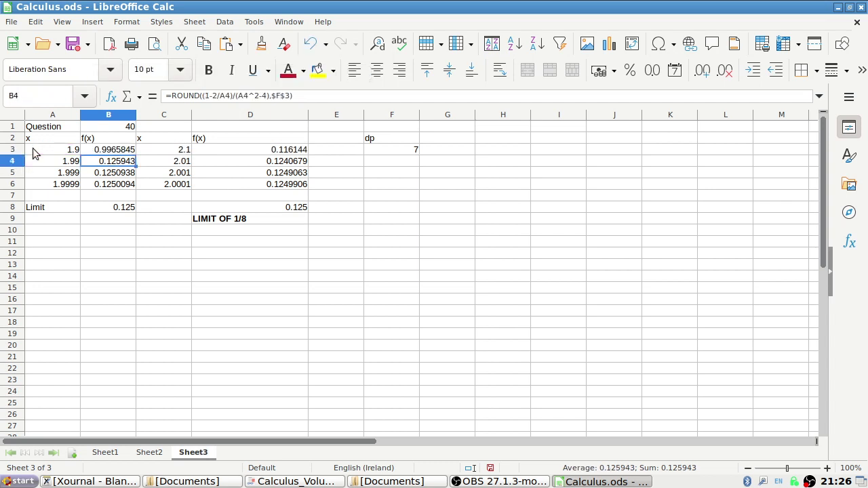
Step: Copy the sin(π/x) formula into B4:B6 and D3:D6
key("Up")
key("ctrl+c")
key("Down")
key("ctrl+v")
key("Down")
key("ctrl+v")
key("Down")
key("ctrl+v")
key("Right")
key("Right")
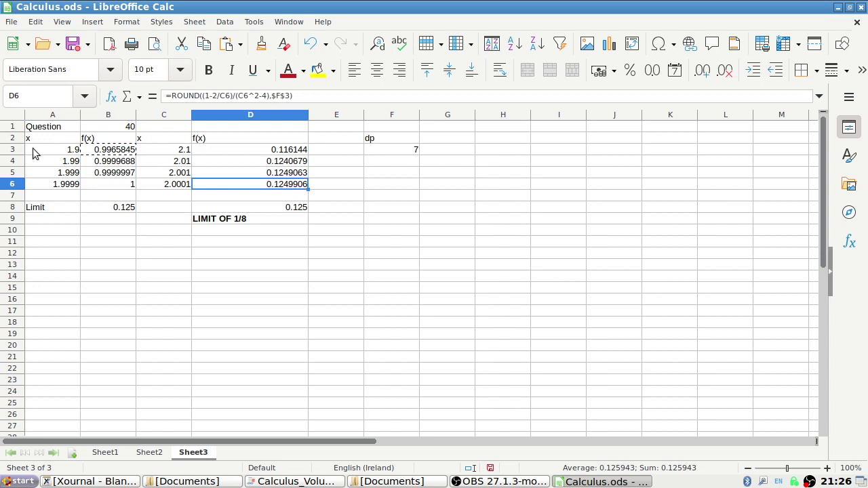
key("ctrl+v")
key("Up")
key("ctrl+v")
key("Up")
key("ctrl+v")
key("Up")
key("ctrl+v")
Step: Enter the negative x values -0.1, -0.01, -0.001 and -0.0001 in A3:A6
left_click(32, 147)
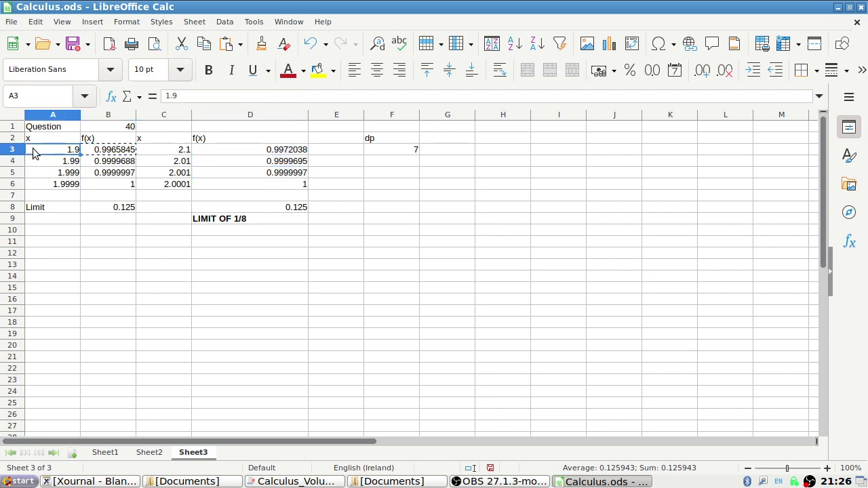
key("alt+Tab")
key("alt+Tab")
type("-0.1")
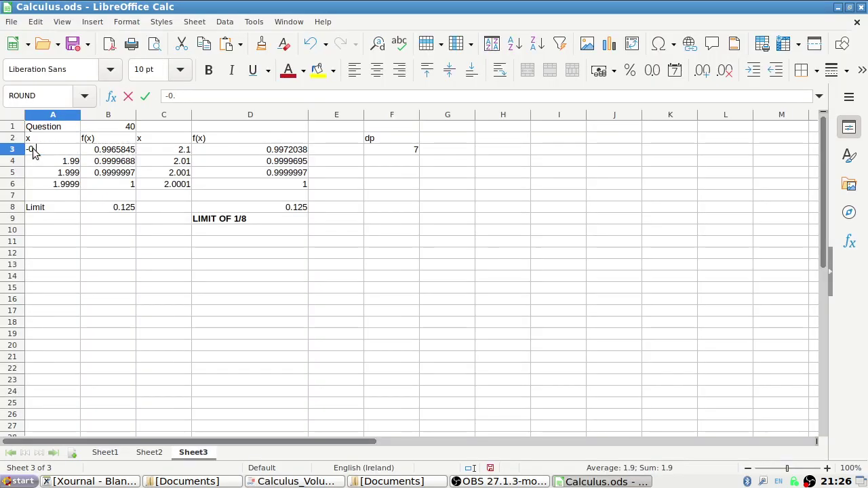
key("Return")
type("-0.01")
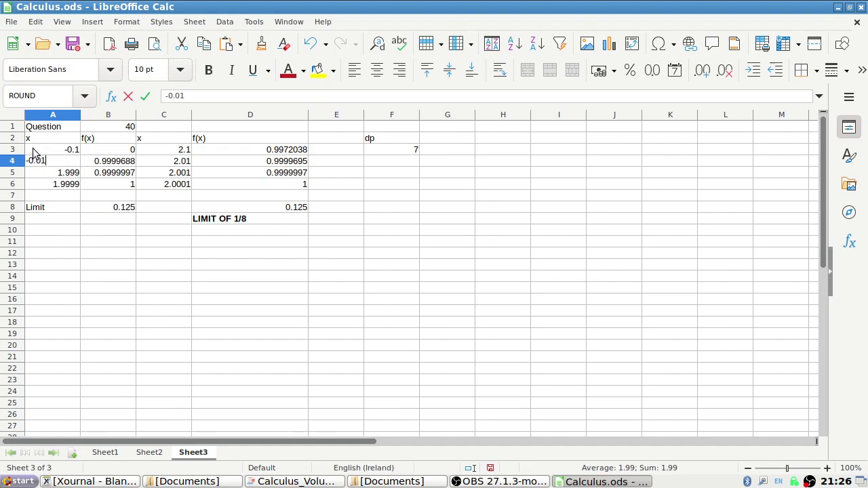
key("Return")
key("alt+Tab")
key("alt+Tab")
type("-0.001")
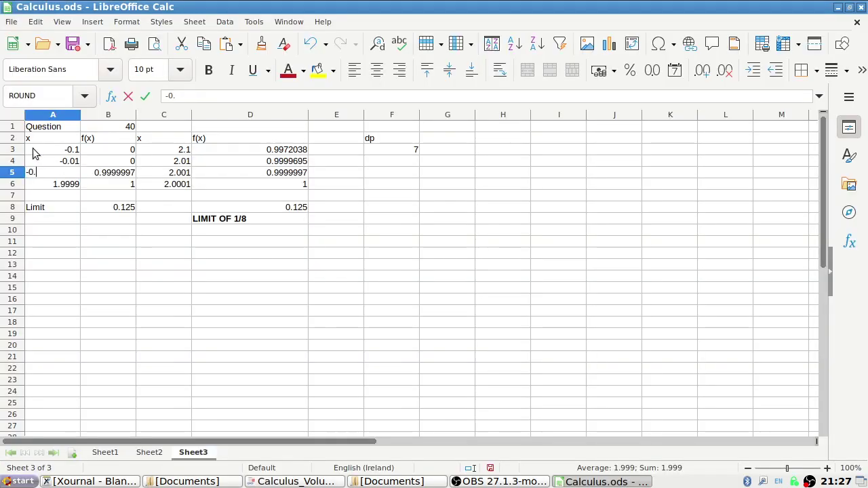
key("Return")
key("alt+Tab")
key("alt+Tab")
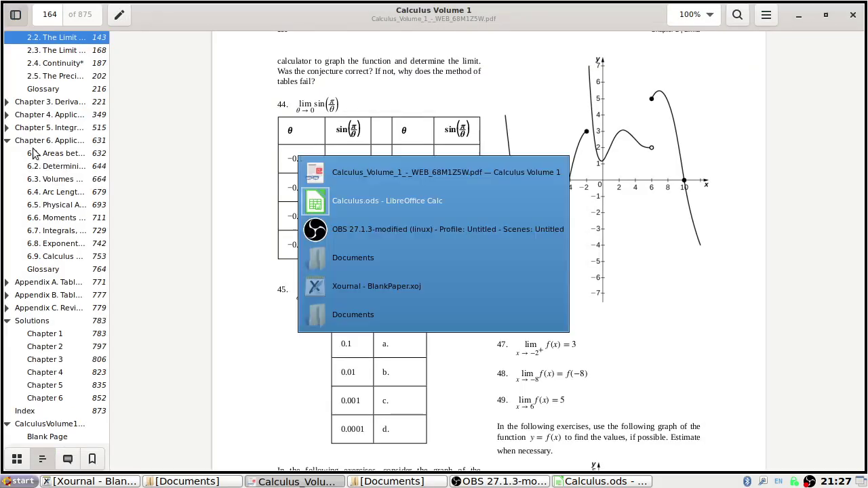
type("-0.000")
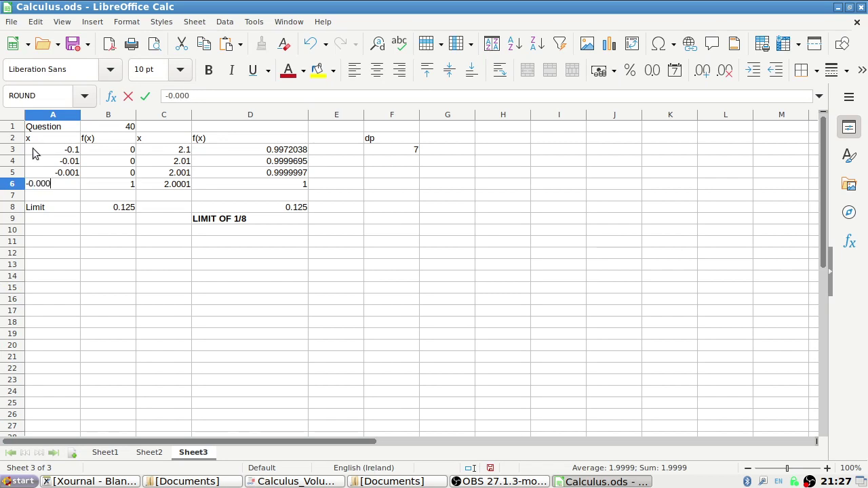
type("1")
key("Return")
key("alt+Tab")
key("alt+Tab")
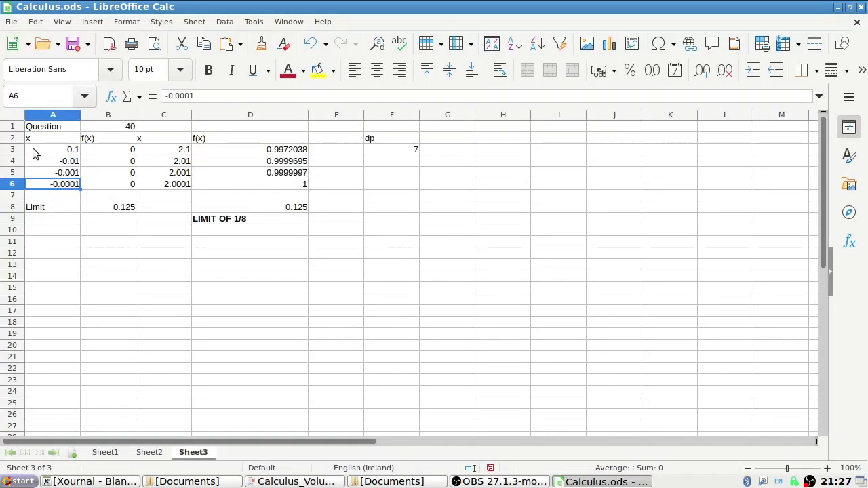
Step: Enter the positive x values 0.1, 0.01, 0.001 and 0.0001 in C3:C6
key("Right")
key("Right")
key("Right")
key("Up")
key("Up")
key("Left")
key("Up")
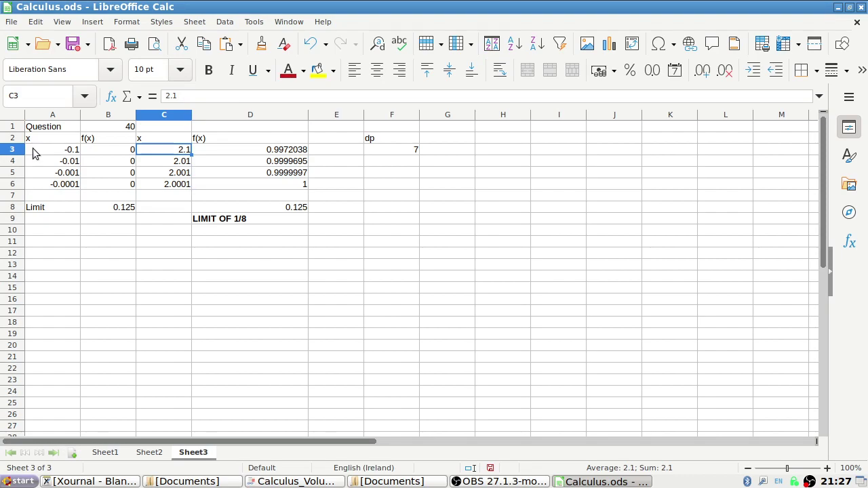
key("BackSpace")
key("alt+Tab")
key("alt+Tab")
type("0.01")
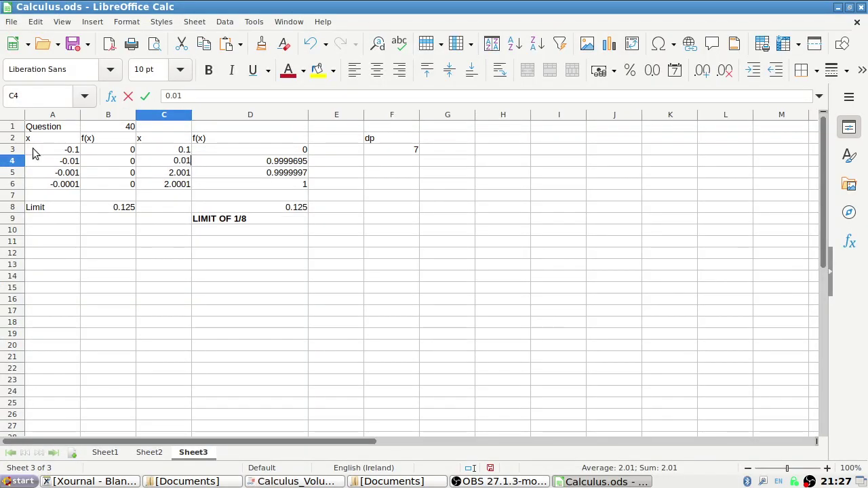
key("Return")
type("0.001")
key("Return")
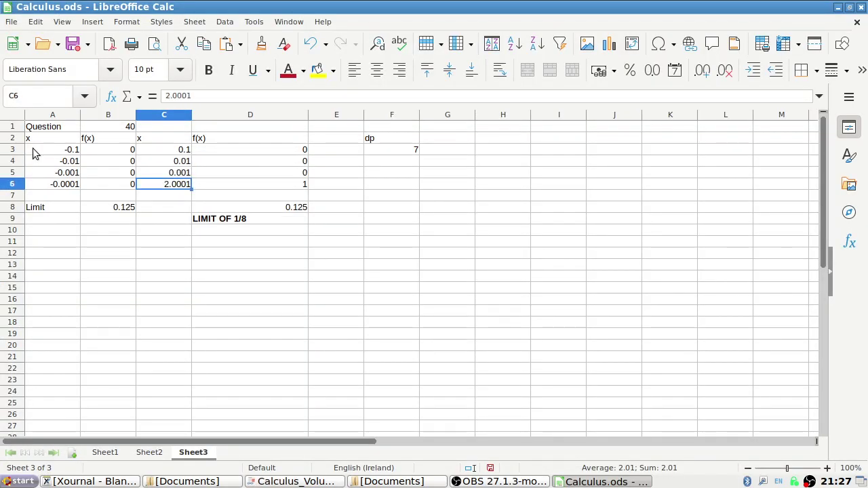
type("0.0001")
key("Return")
key("Up")
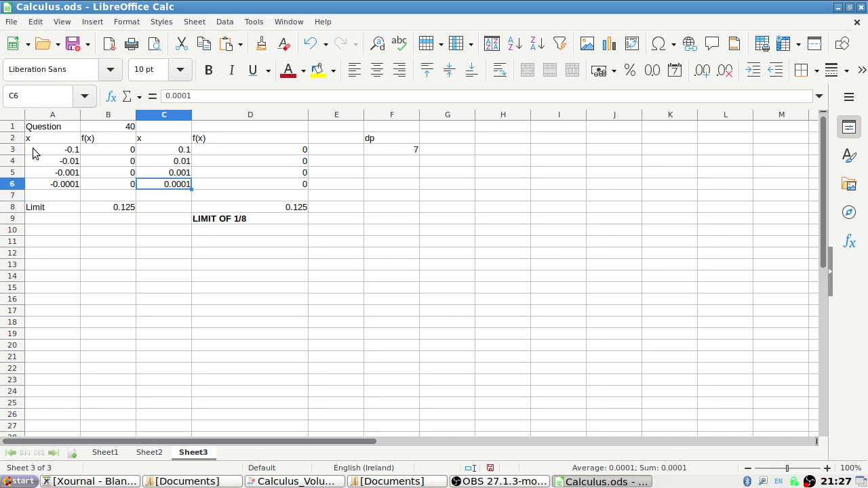
key("Left")
key("Up")
key("Up")
key("Up")
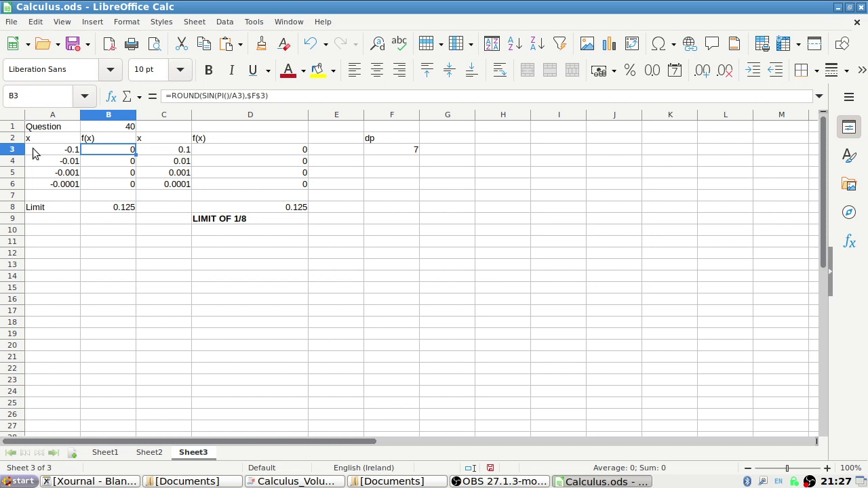
left_click(35, 153)
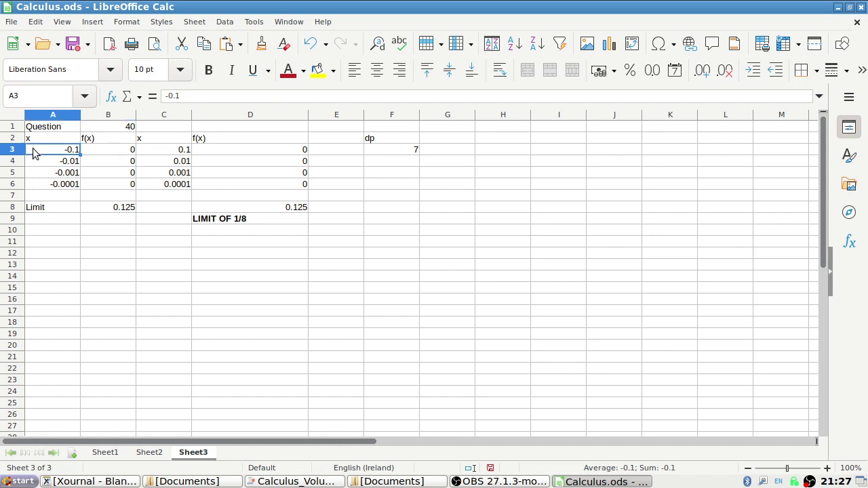
type("-0.123123")
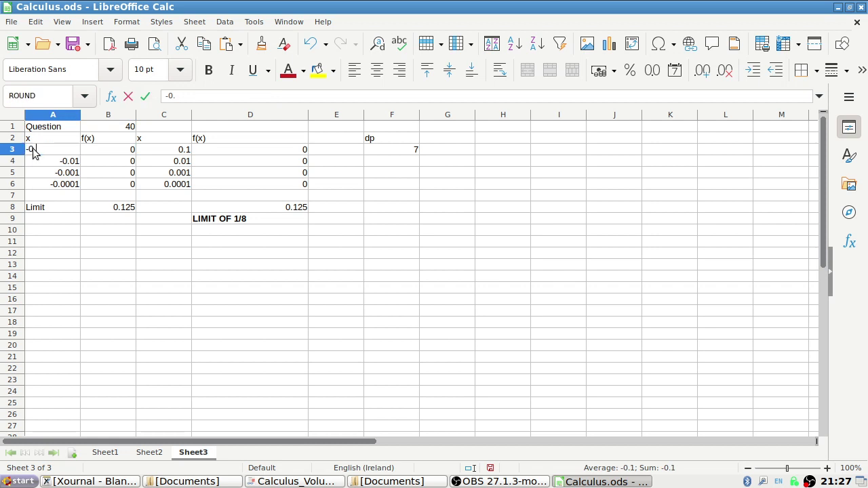
key("Return")
key("ctrl+z")
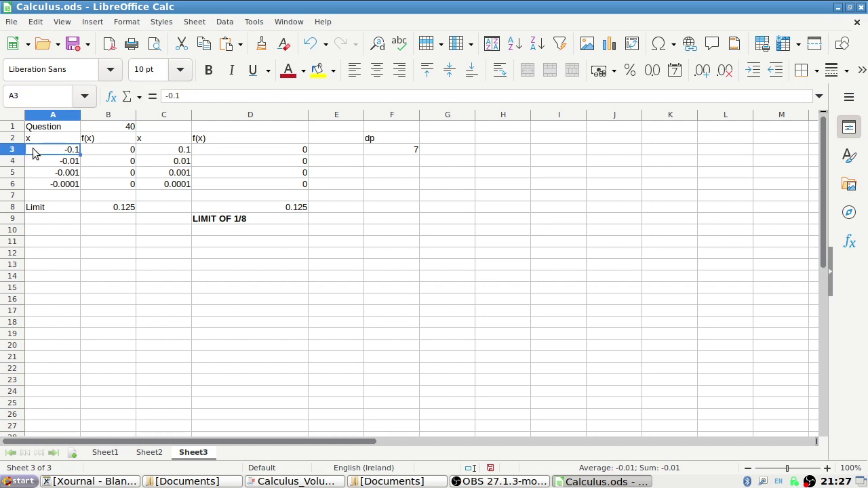
key("alt+Tab")
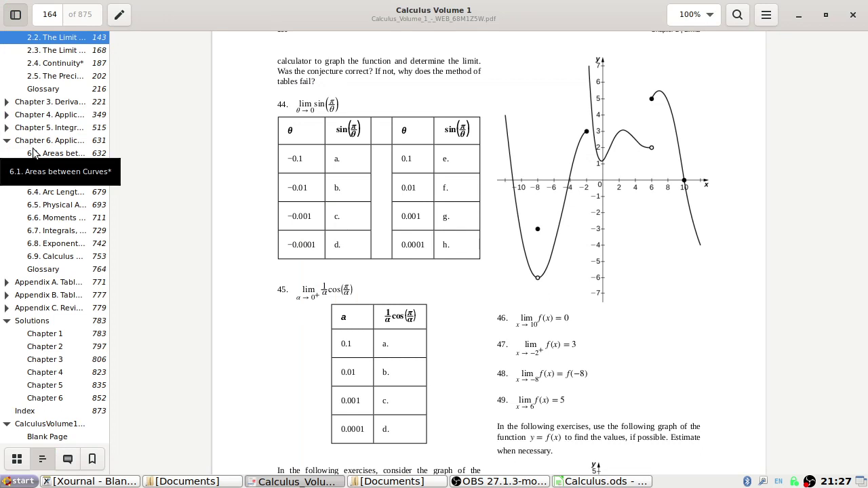
key("alt+Tab")
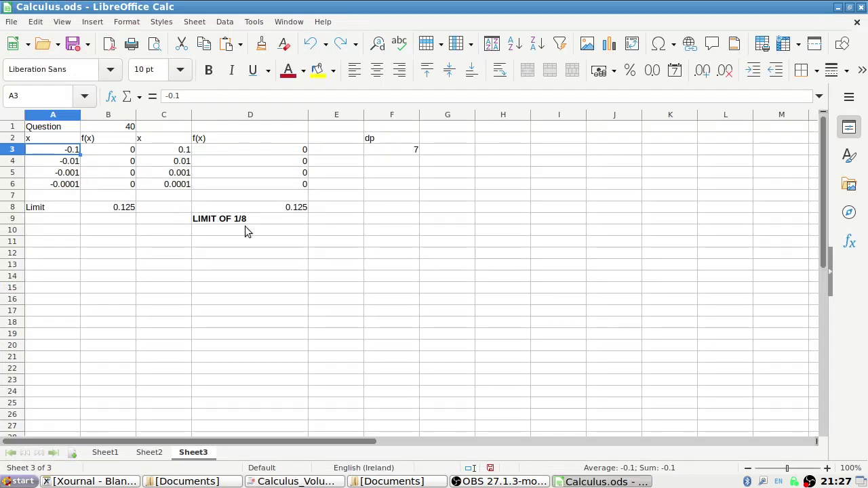
left_click(129, 481)
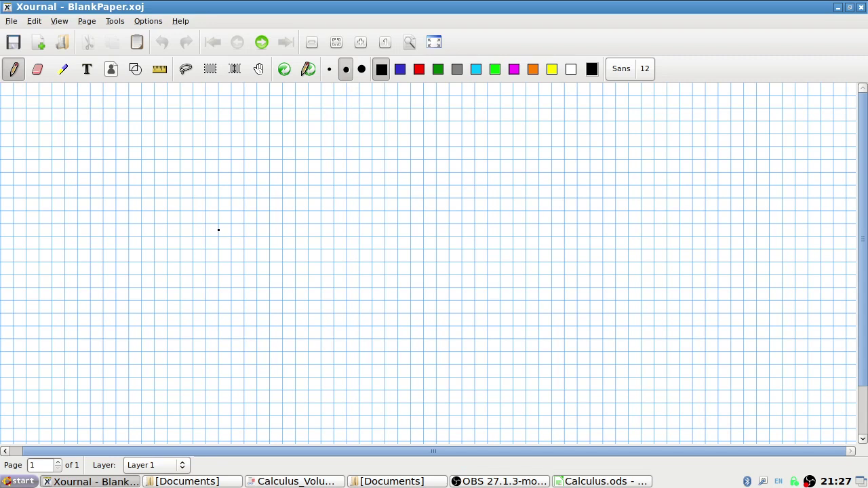
Step: Write the heading '44 Method Fail' with the 44 circled, redrawing a bad d stroke
key("alt+Tab")
key("alt+Tab")
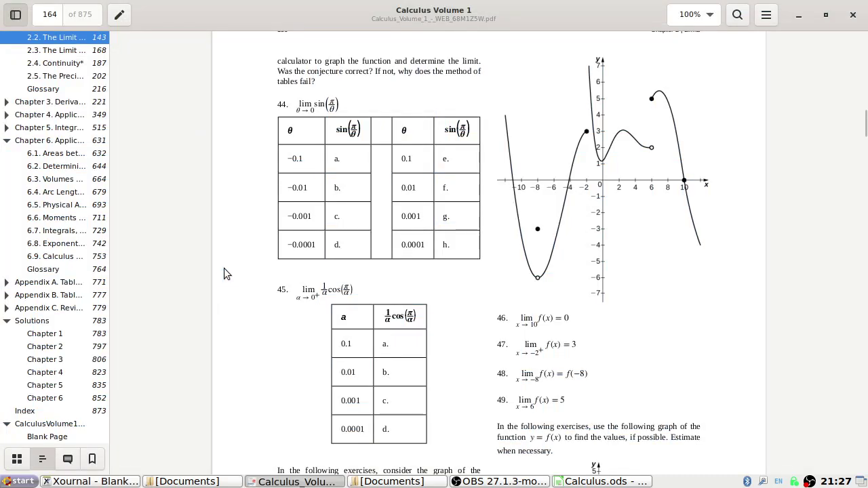
key("alt+Tab")
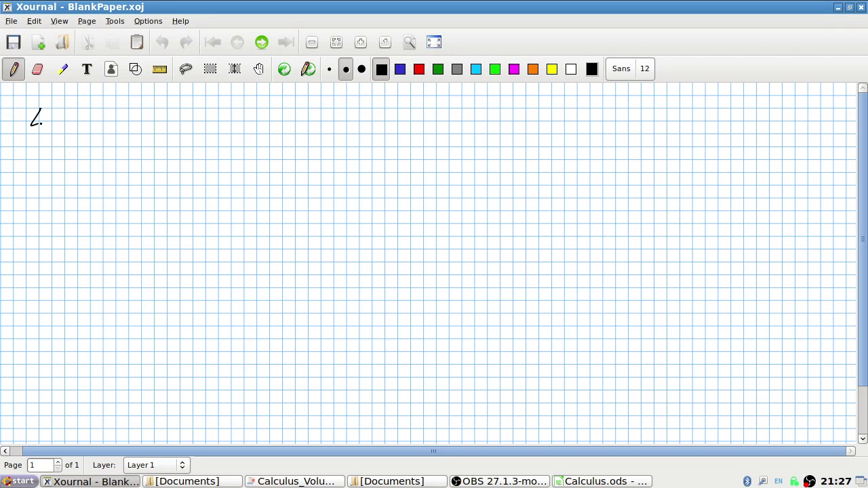
left_click_drag(42, 122, 41, 124)
left_click_drag(45, 117, 44, 131)
left_click_drag(57, 108, 59, 130)
mouse_move(55, 100)
left_mouse_down()
mouse_move(33, 147)
mouse_move(54, 99)
left_mouse_up()
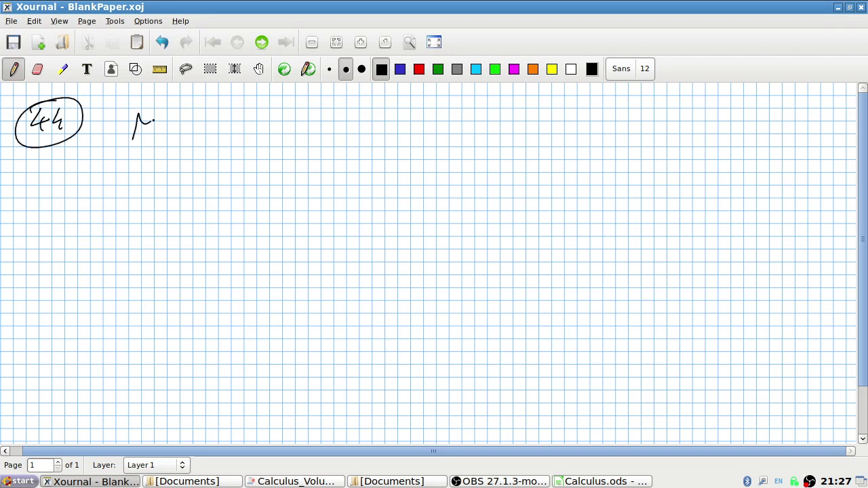
left_click_drag(154, 121, 164, 135)
left_click_drag(167, 129, 188, 135)
mouse_move(183, 117)
left_mouse_down()
mouse_move(198, 110)
mouse_move(208, 132)
left_mouse_up()
left_click_drag(207, 126, 217, 133)
mouse_move(222, 122)
left_mouse_down()
mouse_move(234, 136)
mouse_move(221, 134)
left_mouse_up()
key("ctrl+z")
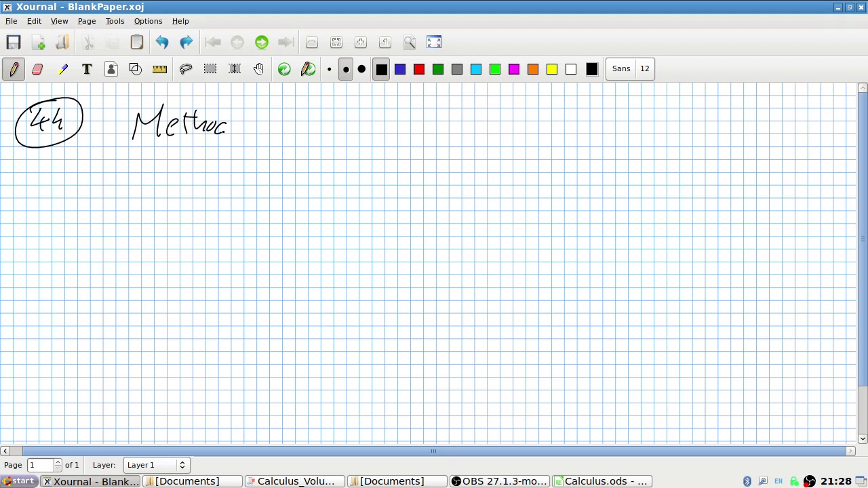
left_click_drag(238, 105, 234, 135)
mouse_move(266, 114)
left_mouse_down()
mouse_move(278, 107)
mouse_move(270, 139)
left_mouse_up()
mouse_move(282, 122)
left_mouse_down()
mouse_move(287, 132)
mouse_move(293, 125)
left_mouse_up()
left_click(303, 131)
mouse_move(297, 123)
left_mouse_down()
mouse_move(299, 133)
mouse_move(315, 133)
left_mouse_up()
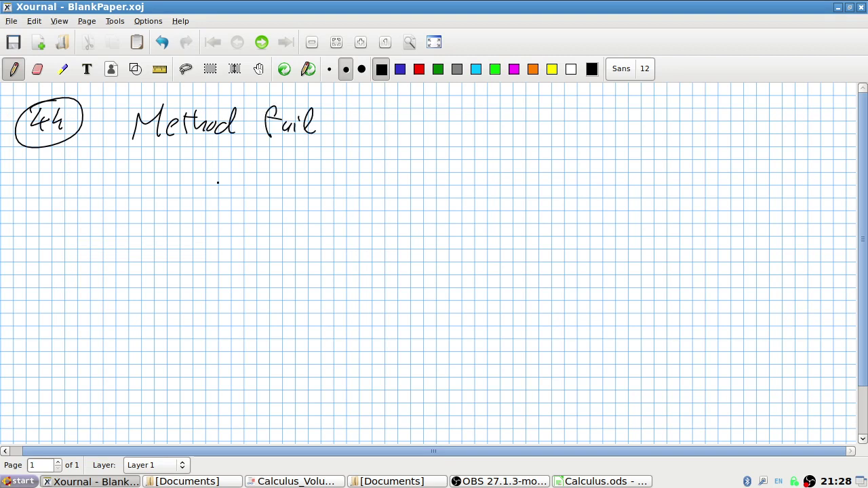
Step: Write lim θ→0 sin(π/θ) below the heading, checking the textbook exercise along the way
key("alt+Tab")
key("alt+Tab")
left_click_drag(69, 211, 91, 200)
left_click_drag(92, 191, 119, 210)
key("alt+Tab")
key("alt+Tab")
mouse_move(68, 223)
left_mouse_down()
mouse_move(63, 239)
mouse_move(70, 221)
left_mouse_up()
left_click_drag(61, 231, 98, 229)
left_click_drag(120, 218, 120, 219)
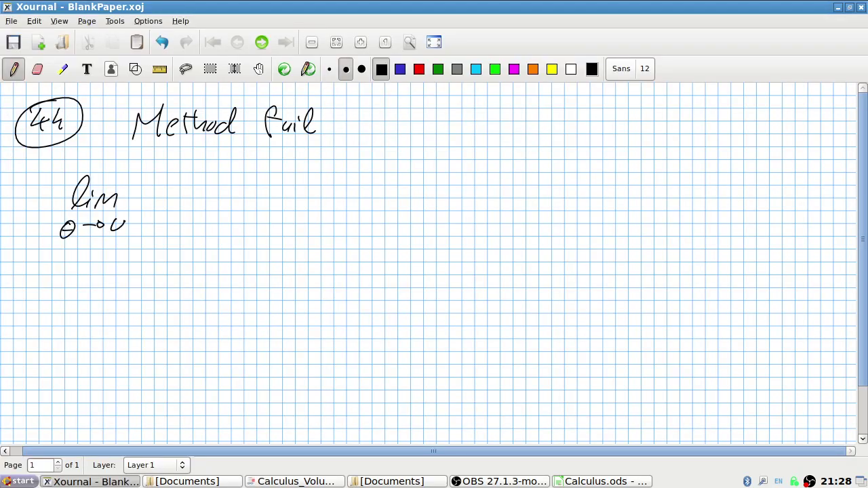
key("alt+Tab")
key("alt+Tab")
left_click_drag(161, 191, 150, 205)
left_click_drag(170, 194, 169, 202)
left_click(173, 192)
left_click_drag(202, 175, 200, 229)
key("alt+Tab")
key("alt+Tab")
left_click_drag(218, 178, 233, 177)
mouse_move(201, 195)
left_mouse_down()
mouse_move(237, 194)
mouse_move(213, 211)
mouse_move(233, 209)
left_mouse_up()
left_click_drag(247, 174, 257, 219)
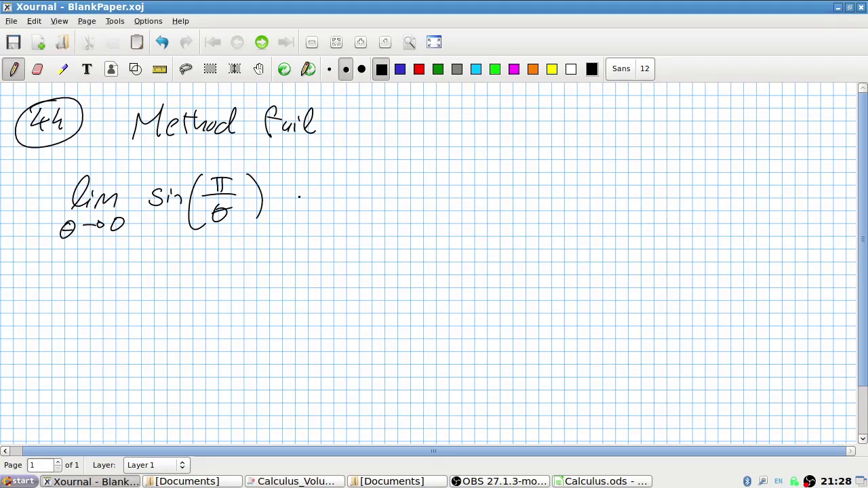
Step: Add ≠ lim n→∞, n∈N sin(π/…) with a denominator under π
mouse_move(292, 191)
left_mouse_down()
mouse_move(328, 186)
mouse_move(330, 195)
left_mouse_up()
mouse_move(301, 173)
left_mouse_down()
mouse_move(315, 207)
mouse_move(366, 196)
left_mouse_up()
mouse_move(373, 186)
left_mouse_down()
mouse_move(377, 197)
mouse_move(403, 182)
left_mouse_up()
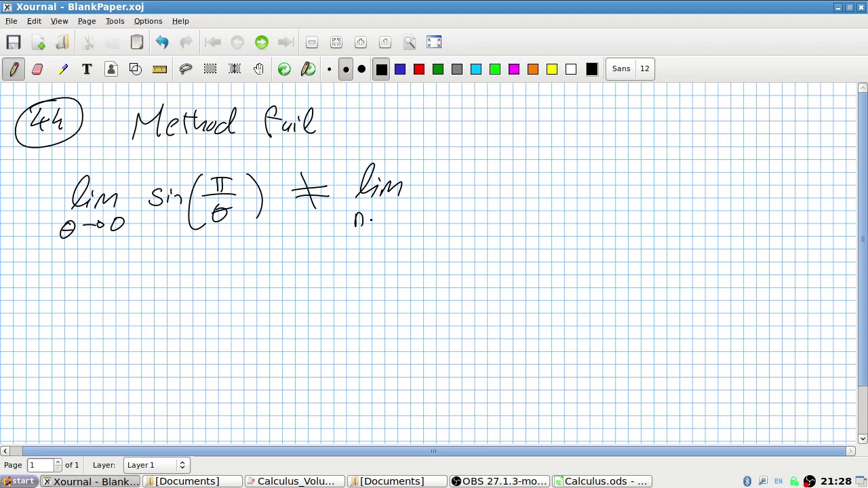
mouse_move(385, 217)
left_mouse_down()
mouse_move(413, 212)
mouse_move(401, 215)
left_mouse_up()
left_click_drag(364, 249, 374, 250)
mouse_move(388, 237)
left_mouse_down()
mouse_move(388, 250)
mouse_move(410, 237)
left_mouse_up()
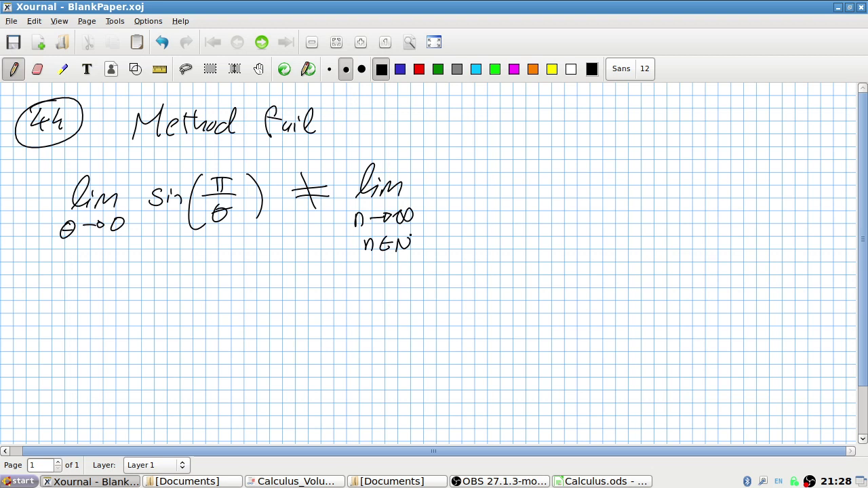
left_click_drag(455, 173, 442, 192)
left_click_drag(460, 184, 464, 193)
left_click_drag(505, 160, 506, 234)
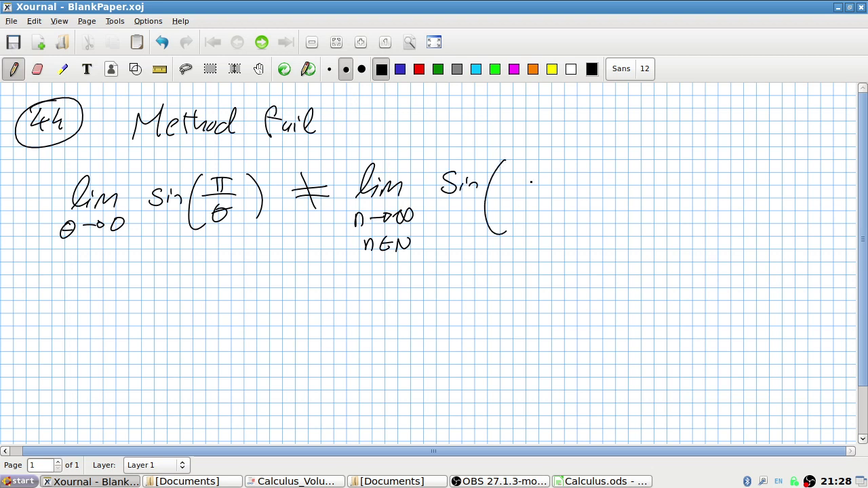
left_click_drag(532, 174, 532, 184)
mouse_move(518, 174)
left_mouse_down()
mouse_move(543, 170)
mouse_move(559, 224)
left_mouse_up()
left_click(553, 217)
mouse_move(510, 196)
left_mouse_down()
mouse_move(551, 190)
mouse_move(523, 206)
left_mouse_up()
left_click_drag(541, 199, 527, 232)
left_click(543, 213)
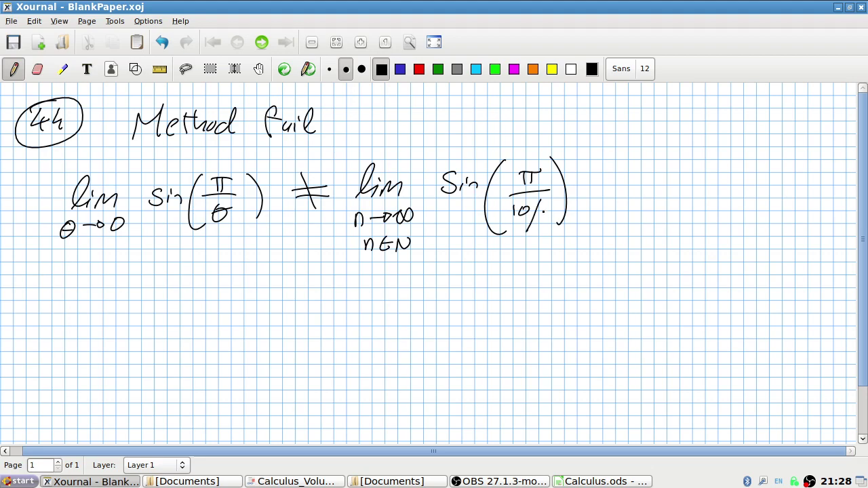
key("alt+Tab")
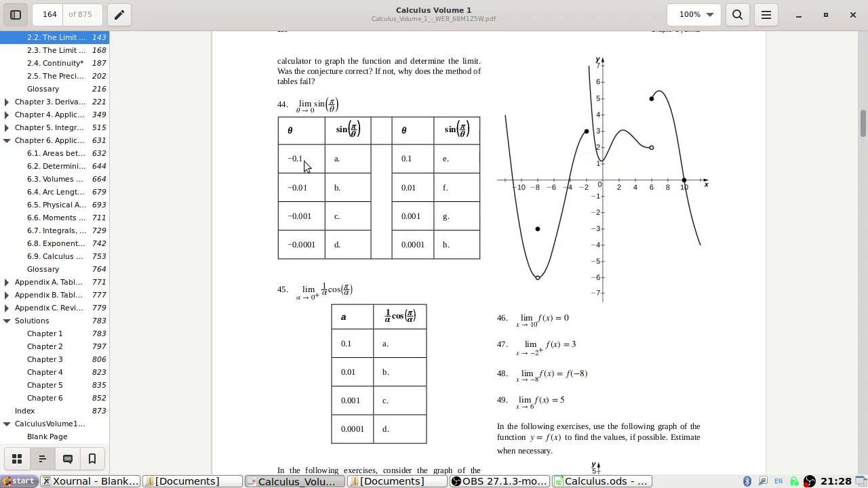
Step: Undo the old strokes under π and rewrite the denominator as 10⁻ⁿ
key("alt+Tab")
key("ctrl+z")
key("ctrl+z")
key("ctrl+z")
key("ctrl+z")
key("ctrl+z")
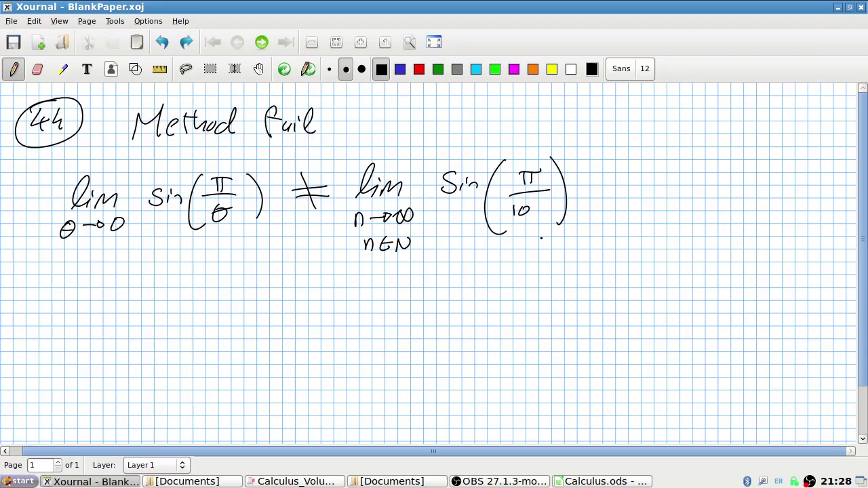
key("alt+Tab")
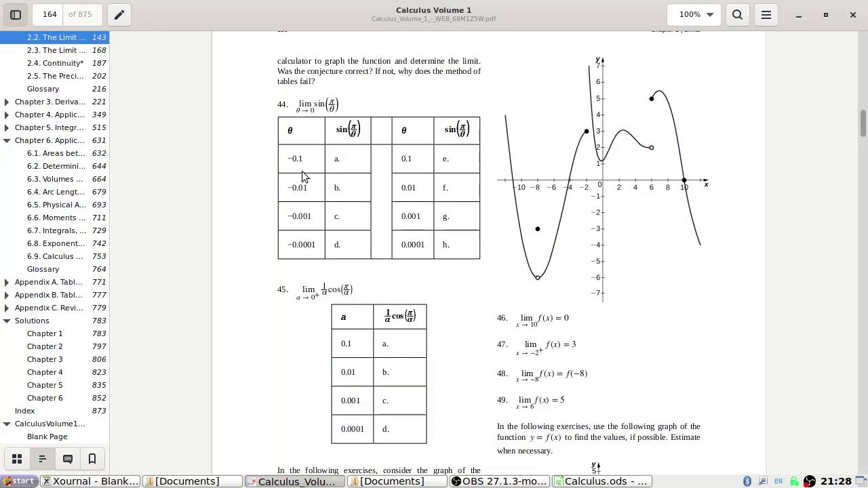
key("alt+Tab")
key("alt+Tab")
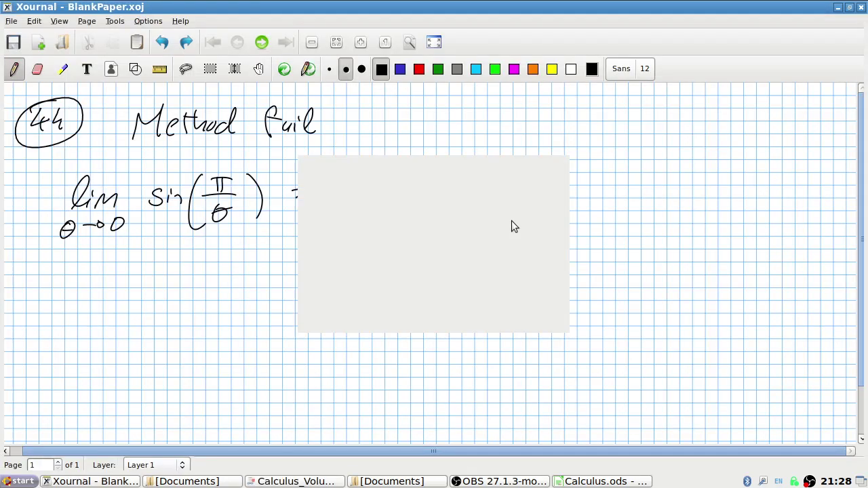
key("alt+Tab")
left_click_drag(518, 206, 516, 221)
mouse_move(526, 209)
left_mouse_down()
mouse_move(521, 218)
mouse_move(527, 209)
left_mouse_up()
left_click_drag(531, 206, 550, 207)
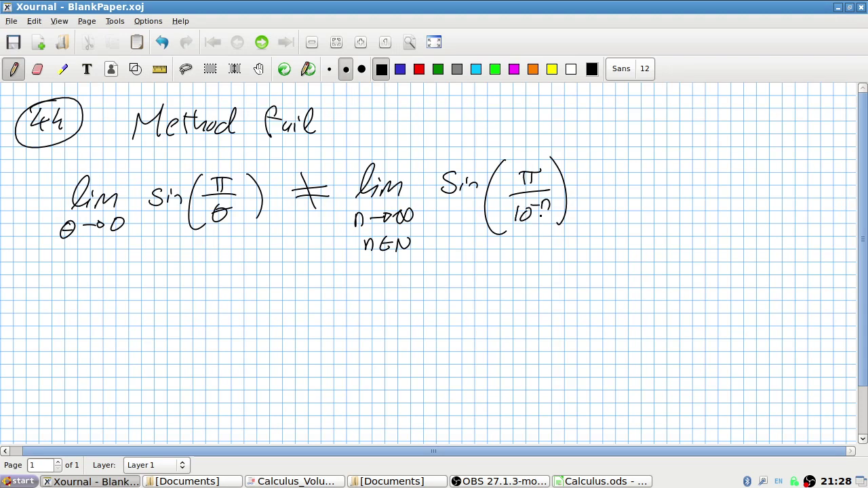
Step: Put a minus before 10⁻ⁿ, erasing the stray ± stroke with the eraser
key("alt+Tab")
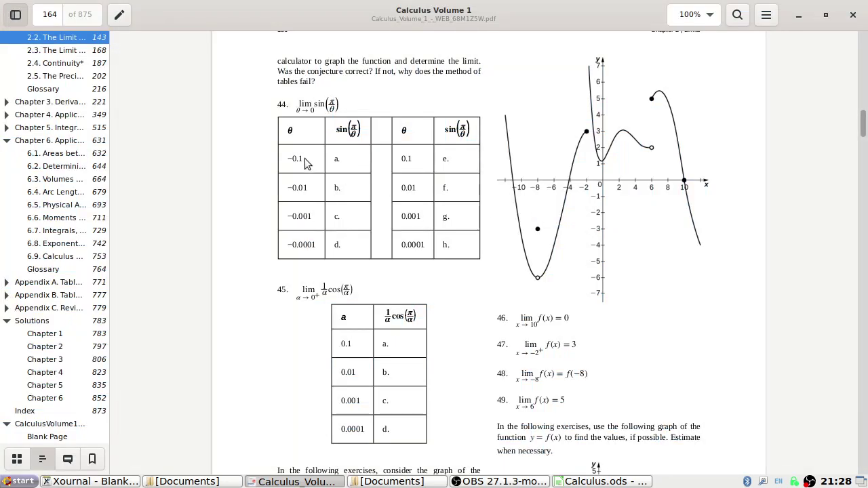
key("alt+Tab")
key("alt+Tab")
key("alt+Tab")
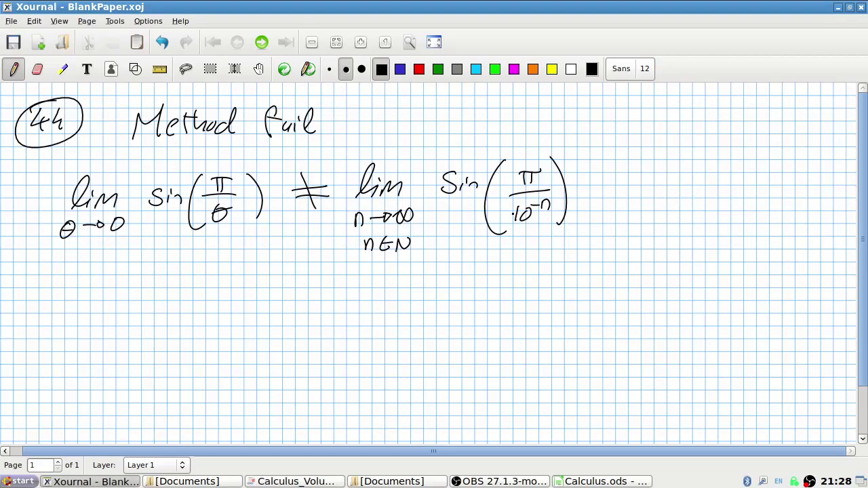
key("alt+Tab")
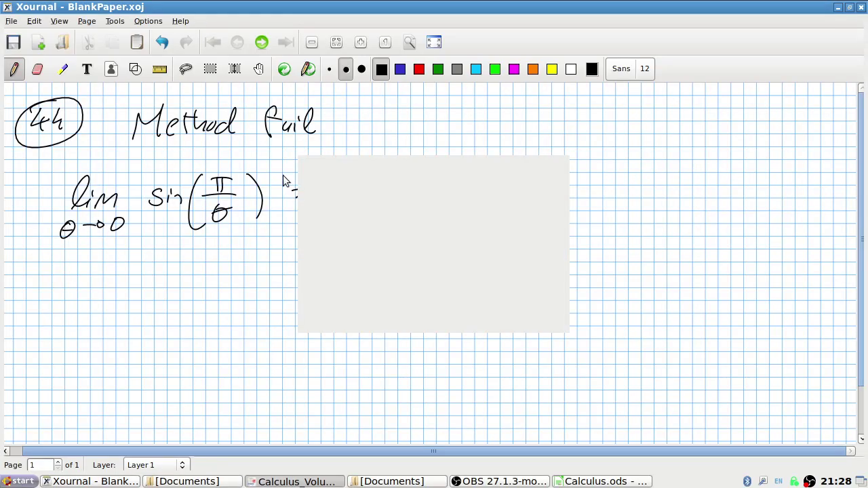
key("alt+Tab")
left_click_drag(500, 221, 511, 220)
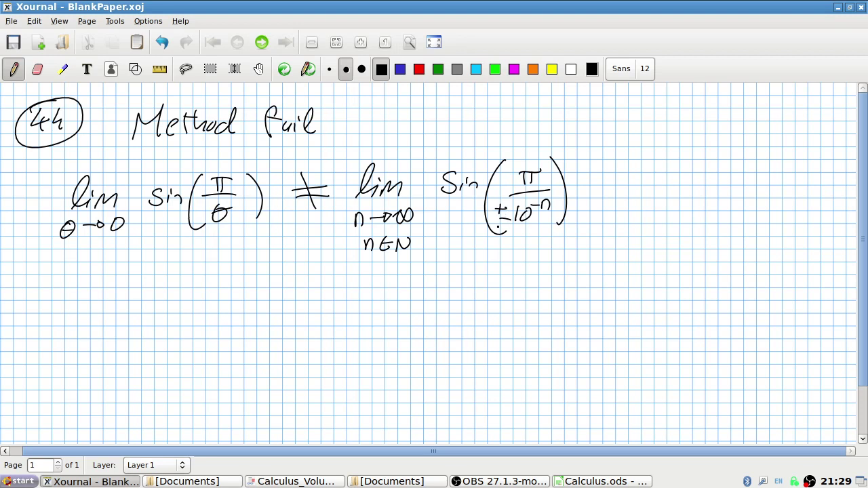
key("ctrl+shift+e")
left_click_drag(499, 220, 505, 218)
key("ctrl+shift+p")
Step: Write lim n→∞ after the equals sign, discarding a first lim Sin( attempt
left_click_drag(631, 193, 655, 193)
mouse_move(657, 193)
left_mouse_down()
mouse_move(666, 182)
mouse_move(677, 192)
left_mouse_up()
left_click_drag(717, 171, 704, 188)
left_click_drag(718, 179, 722, 189)
left_click_drag(764, 155, 758, 211)
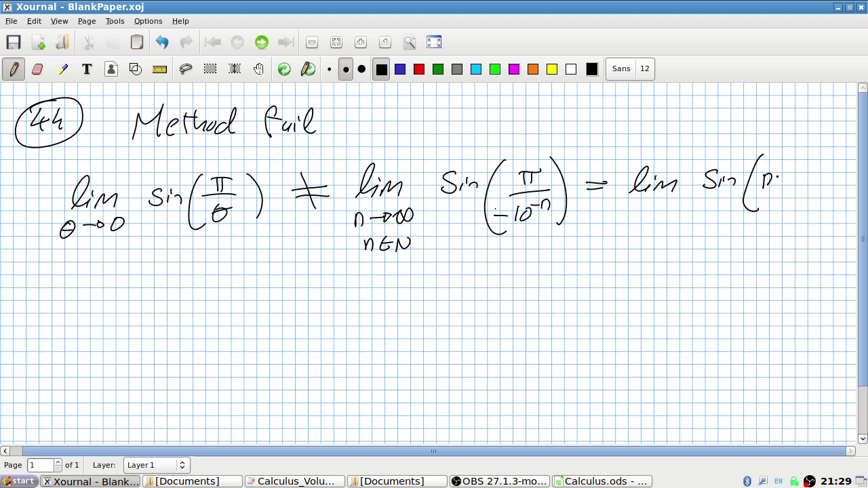
left_click_drag(780, 173, 782, 190)
key("ctrl+z")
key("ctrl+z")
key("ctrl+z")
key("ctrl+z")
key("ctrl+z")
key("ctrl+z")
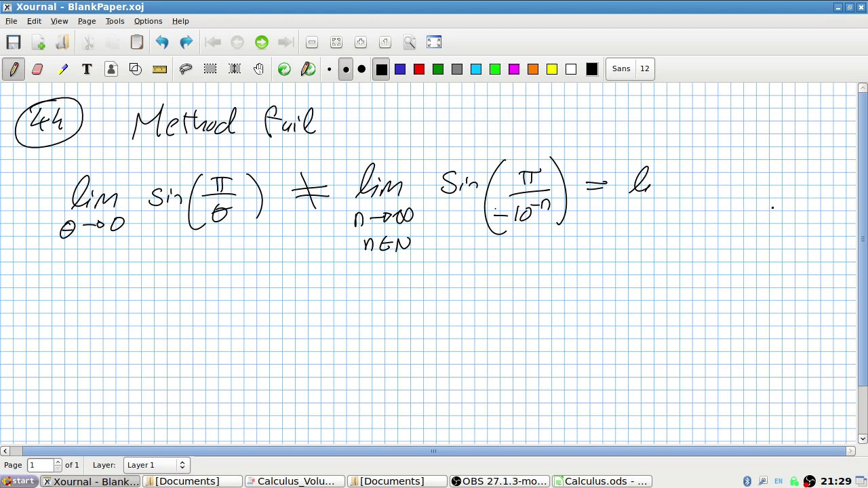
key("ctrl+z")
key("alt+Tab")
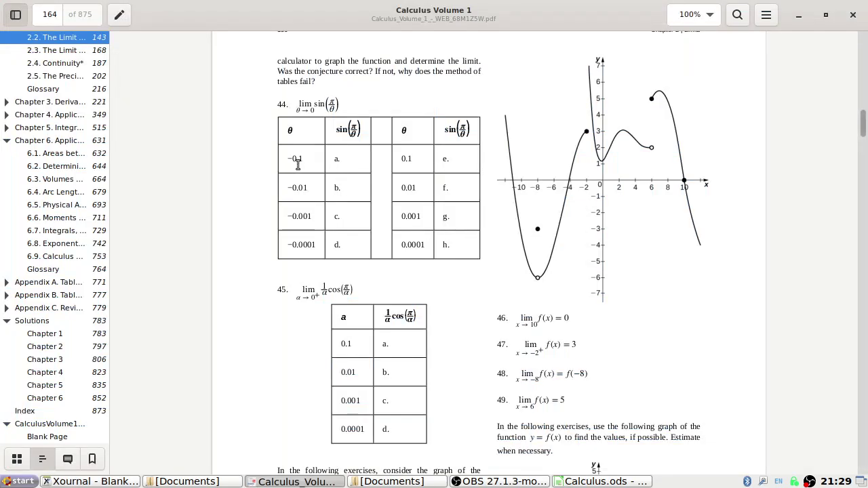
key("alt+Tab")
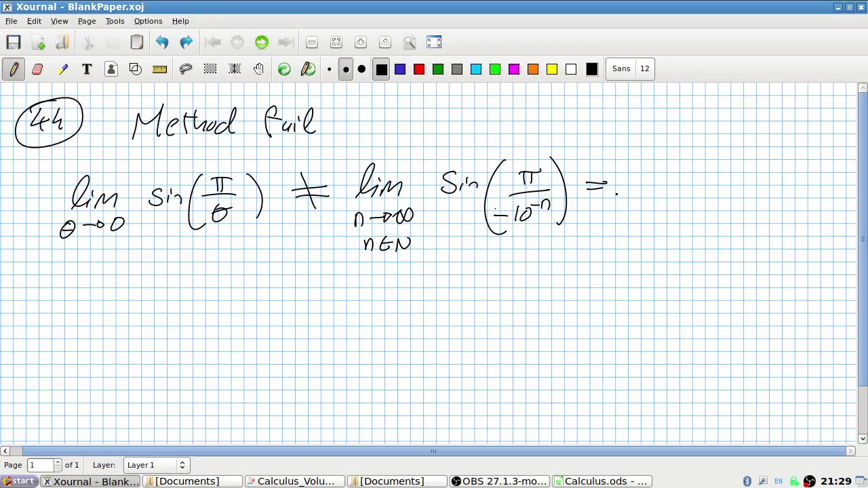
left_click_drag(643, 194, 647, 194)
mouse_move(652, 185)
left_mouse_down()
mouse_move(652, 194)
mouse_move(684, 181)
left_mouse_up()
left_click_drag(642, 222, 654, 221)
left_click_drag(658, 210, 701, 213)
left_click(705, 212)
Step: Complete sin(−10ⁿπ) and note below that the result is always 0
left_click_drag(738, 174, 723, 189)
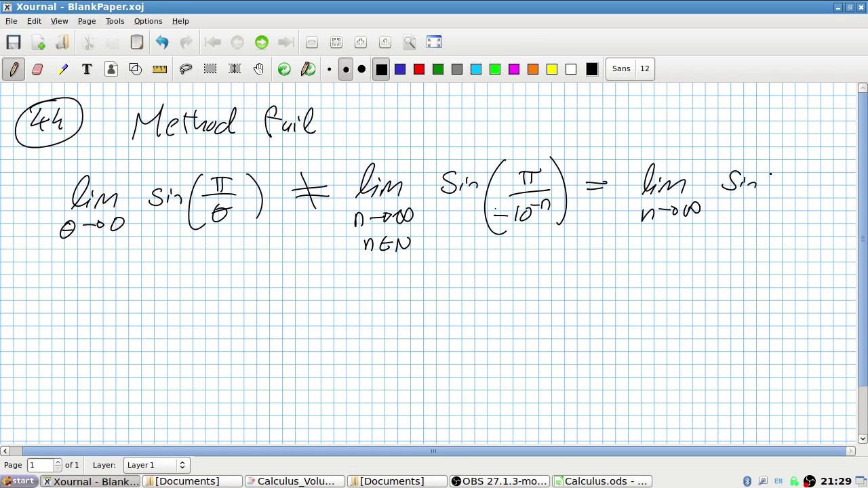
left_click_drag(771, 175, 774, 203)
mouse_move(809, 174)
left_mouse_down()
mouse_move(822, 158)
mouse_move(828, 185)
left_mouse_up()
left_click_drag(833, 174, 834, 185)
mouse_move(825, 173)
left_mouse_down()
mouse_move(841, 171)
mouse_move(838, 189)
left_mouse_up()
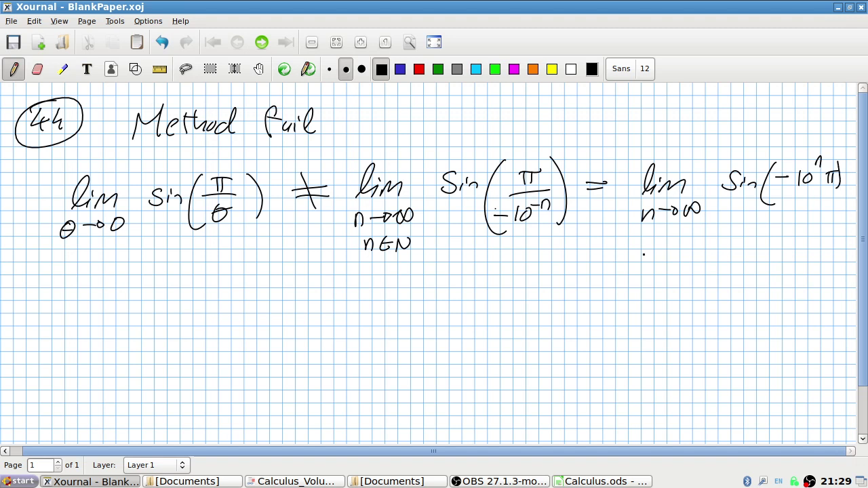
mouse_move(667, 261)
left_mouse_down()
mouse_move(683, 270)
mouse_move(712, 262)
mouse_move(727, 270)
mouse_move(727, 288)
mouse_move(769, 268)
left_mouse_up()
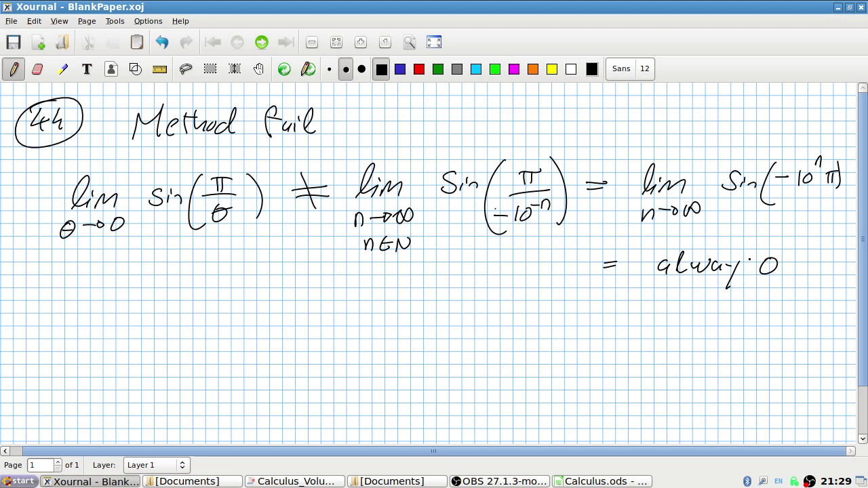
key("alt+Tab")
key("alt+Tab")
key("alt+Tab")
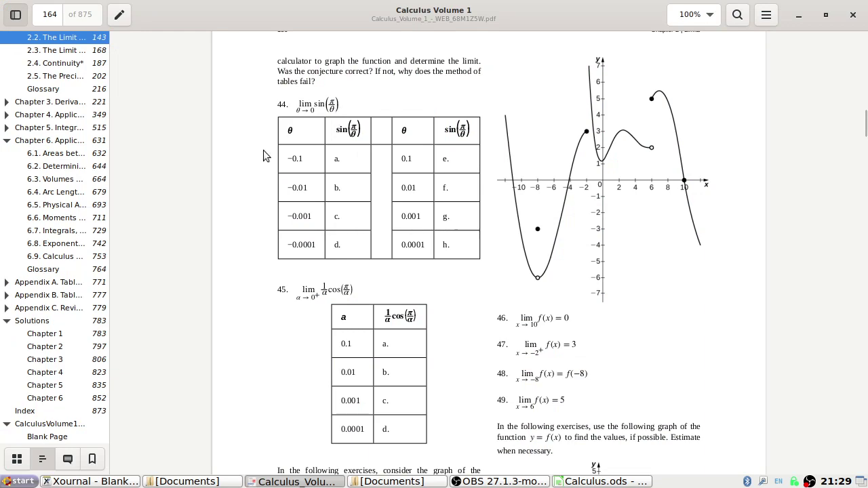
Step: Write 'No limit' below the equations in the Xournal notes
key("alt+Tab")
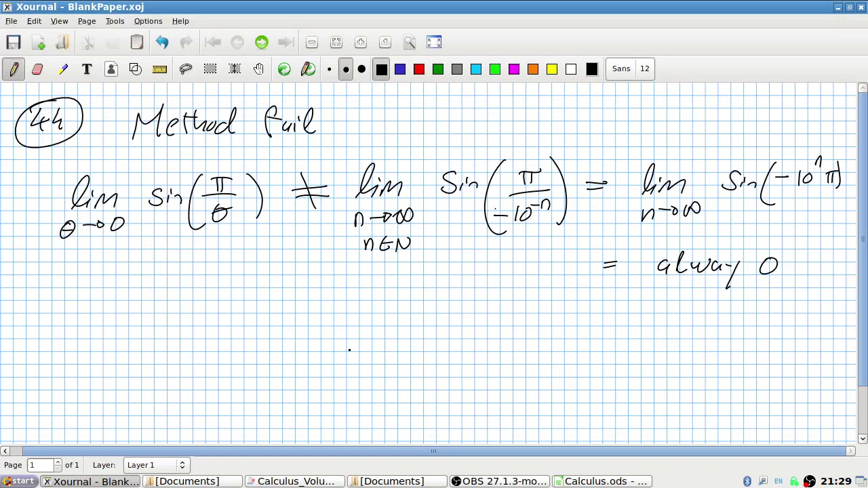
mouse_move(303, 378)
left_mouse_down()
mouse_move(319, 343)
mouse_move(337, 339)
left_mouse_up()
left_click_drag(348, 357, 444, 370)
left_click_drag(437, 354, 453, 353)
Step: Scroll the textbook to exercise 45, then return to Calculus.ods
key("alt+Tab")
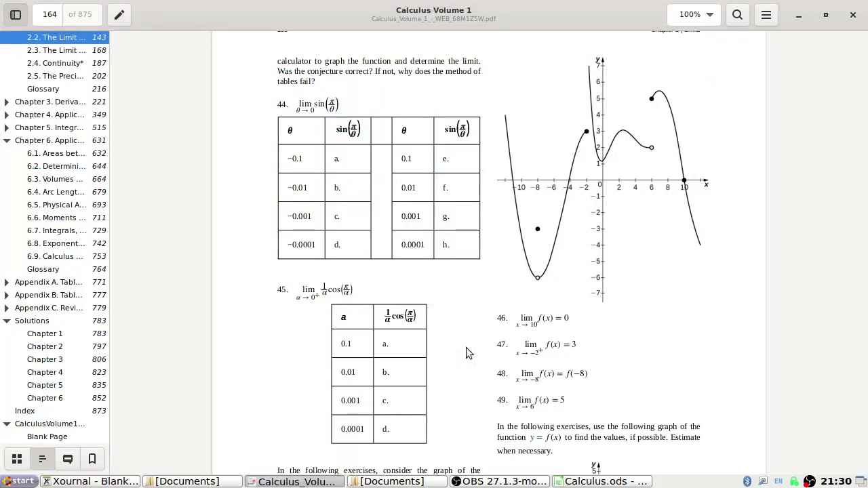
scroll(387, 281, "down", 5)
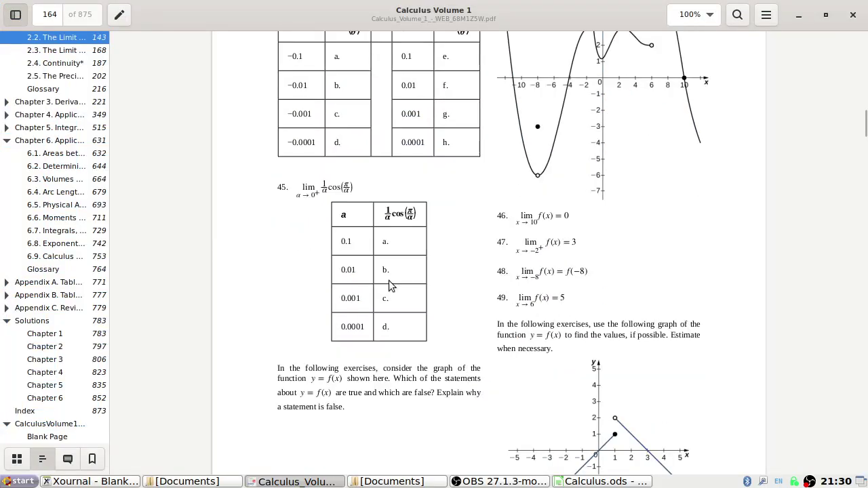
scroll(388, 280, "up", 5)
scroll(388, 280, "down", 4)
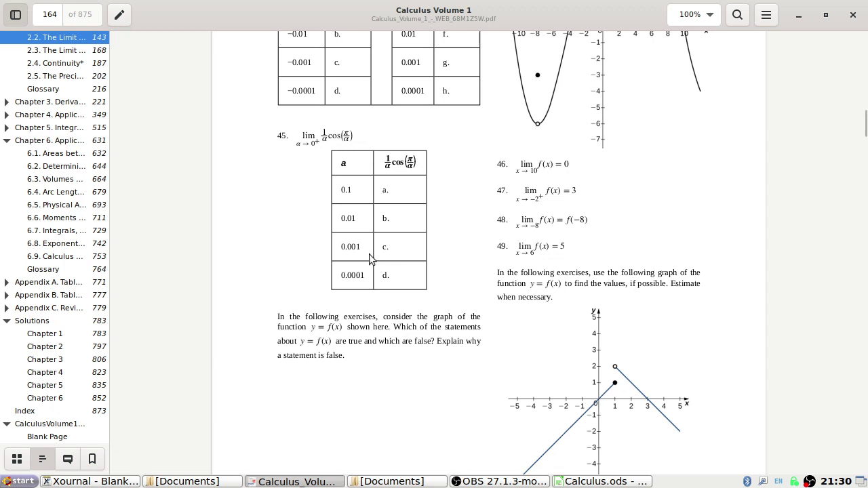
scroll(370, 258, "up", 6)
scroll(369, 258, "down", 6)
key("alt+Tab")
key("alt+Tab")
key("alt+Tab")
key("alt+Tab")
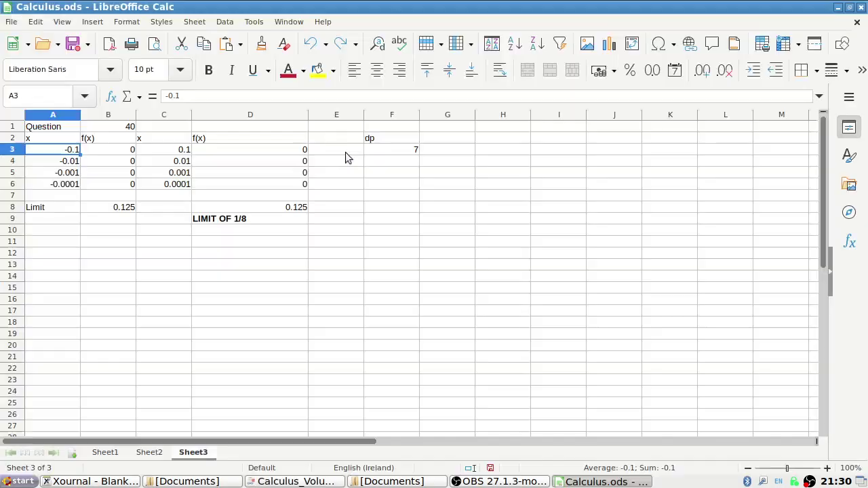
Step: Rewrite B4's formula to compute (1/x)·cos(π/x) using cell A4
left_click(117, 140)
left_click(122, 161)
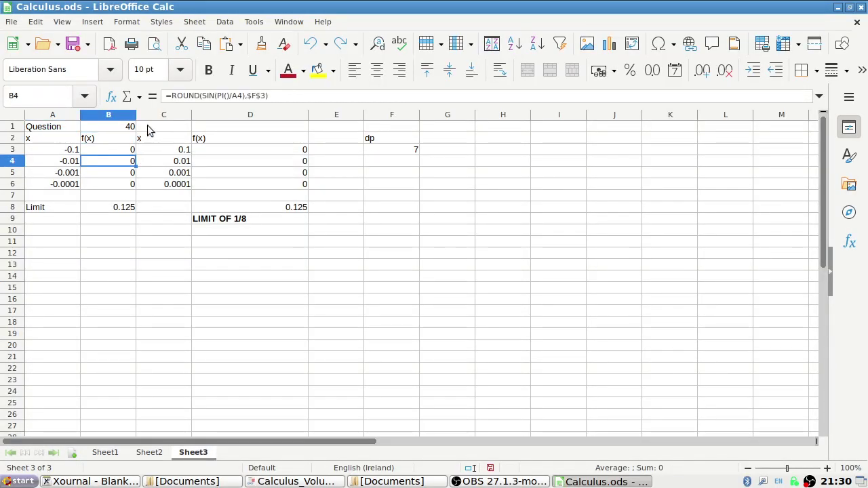
double_click(208, 95)
type("c")
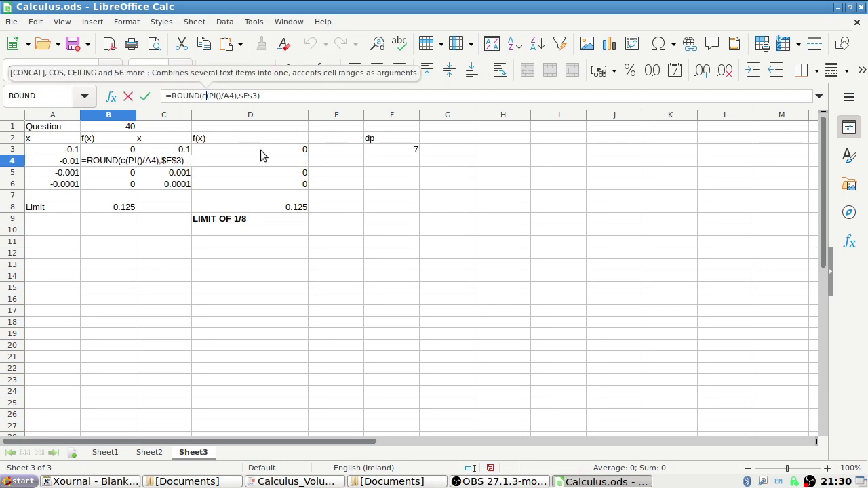
type("os")
key("Left")
key("Left")
key("Left")
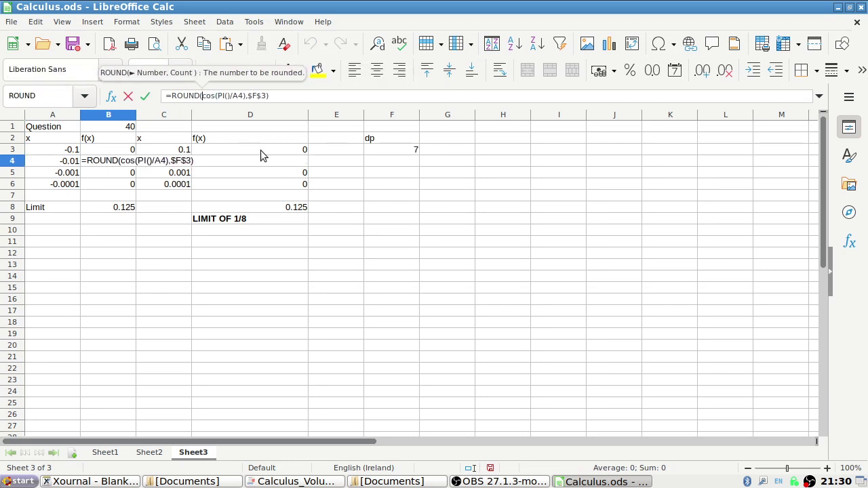
type("()*")
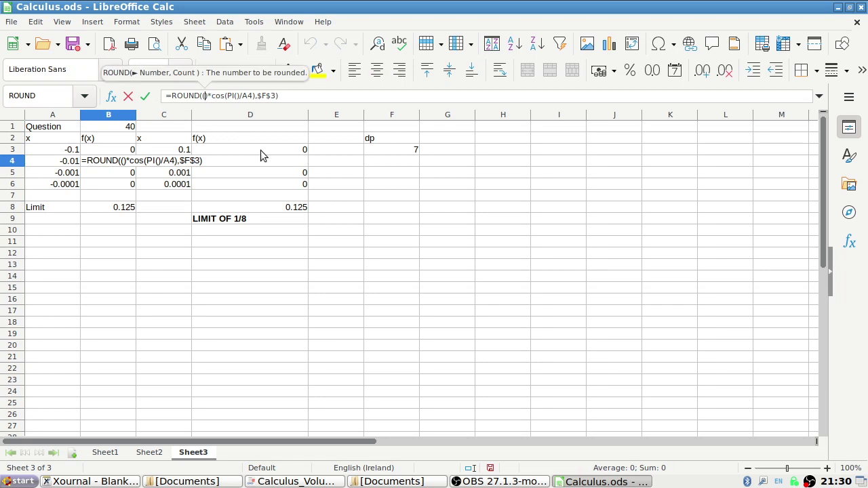
type("1/")
left_click(70, 155)
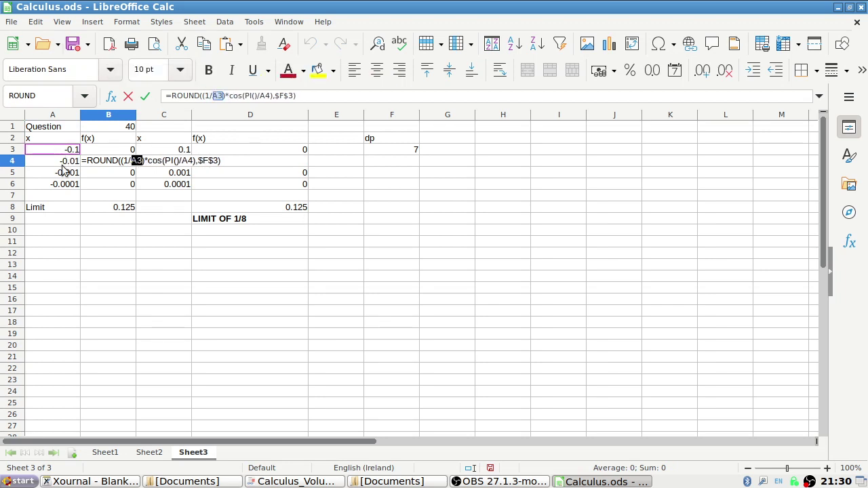
left_click(64, 165)
key("Return")
Step: Copy B4's formula into B3, B5, B6 and D3:D6
key("Up")
key("ctrl+c")
key("Up")
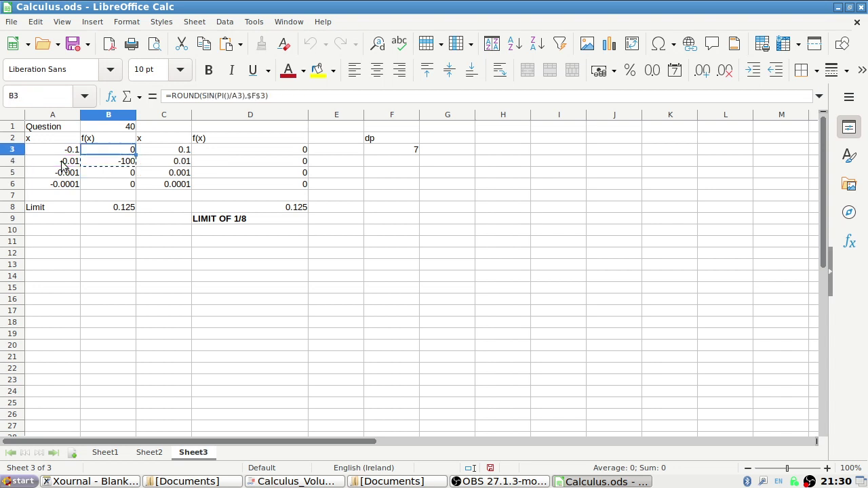
key("ctrl+v")
key("Down")
key("Down")
key("ctrl+v")
key("Down")
key("ctrl+v")
key("Right")
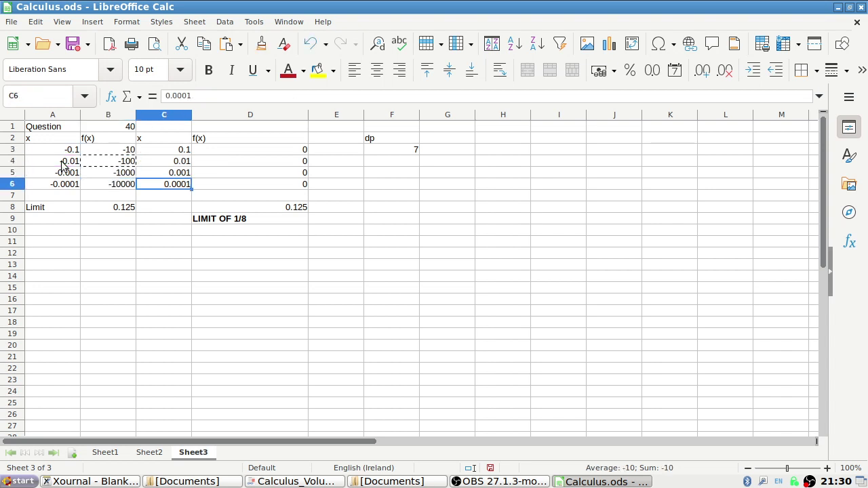
key("Right")
key("ctrl+v")
key("Up")
key("ctrl+v")
key("Up")
key("ctrl+v")
key("Up")
key("ctrl+v")
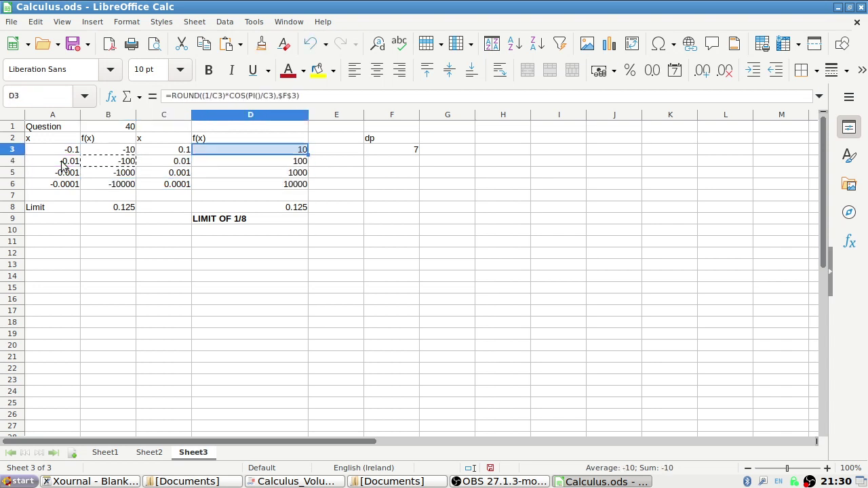
key("alt+Tab")
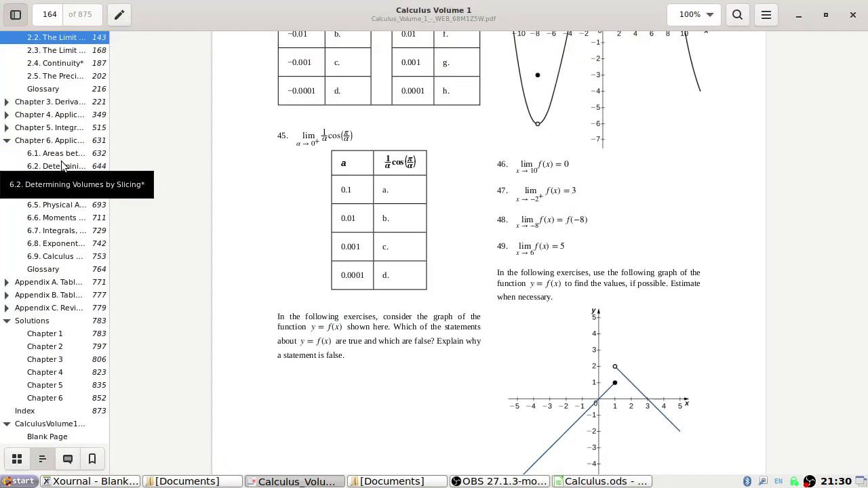
Step: Compare the negative- and positive-side x and f(x) values with the textbook table
scroll(330, 217, "up", 2)
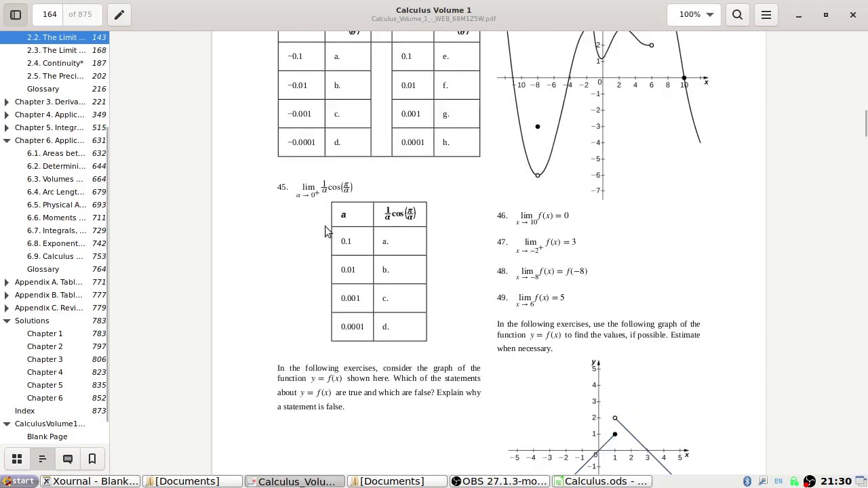
key("alt+Tab")
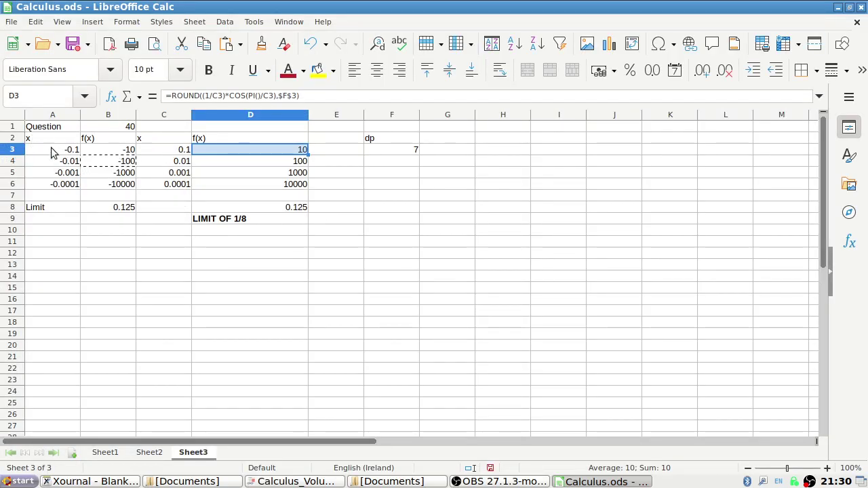
left_click_drag(135, 185, 64, 148)
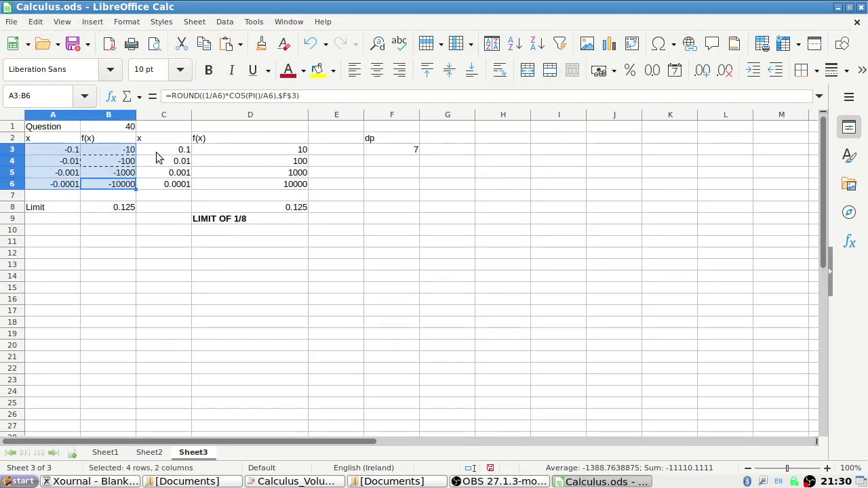
left_click_drag(157, 150, 230, 181)
left_click(291, 482)
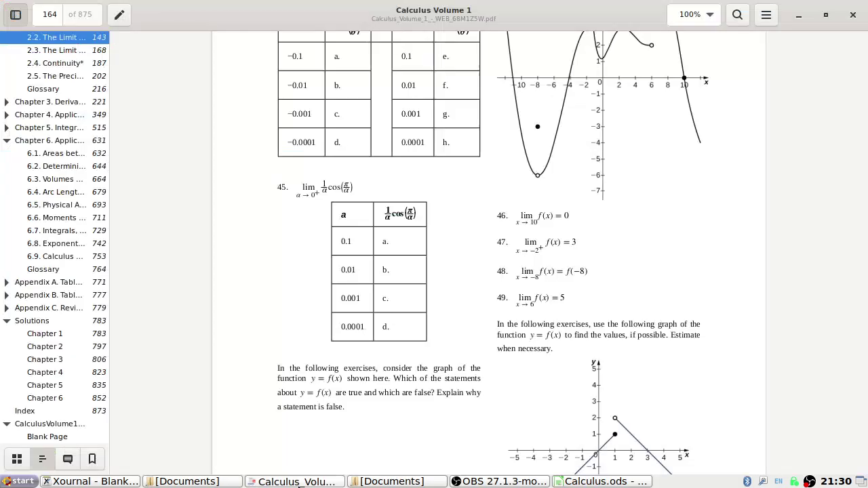
left_click(291, 482)
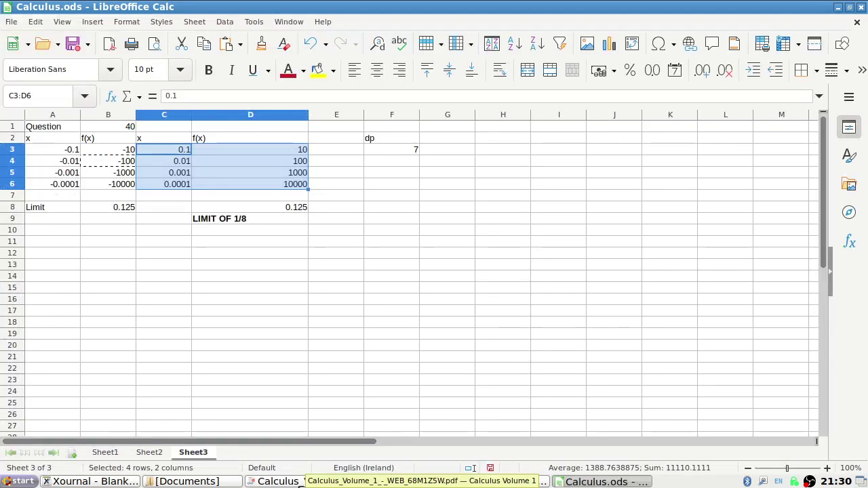
key("alt+Tab")
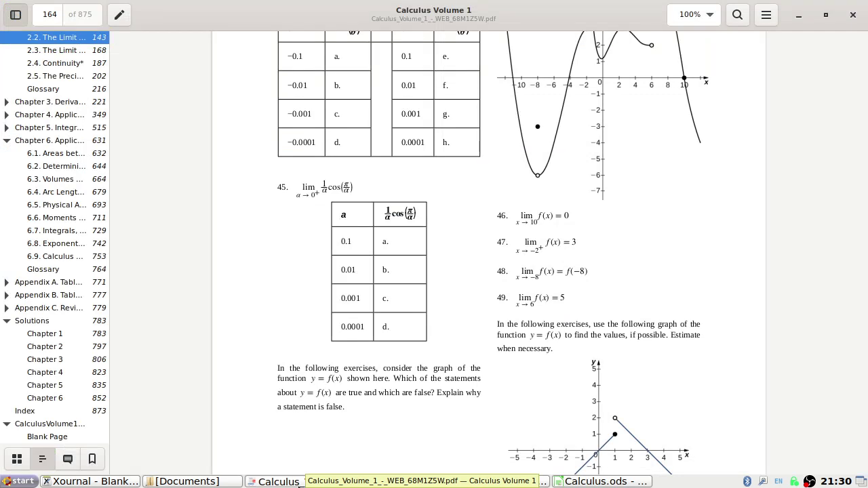
left_click(291, 482)
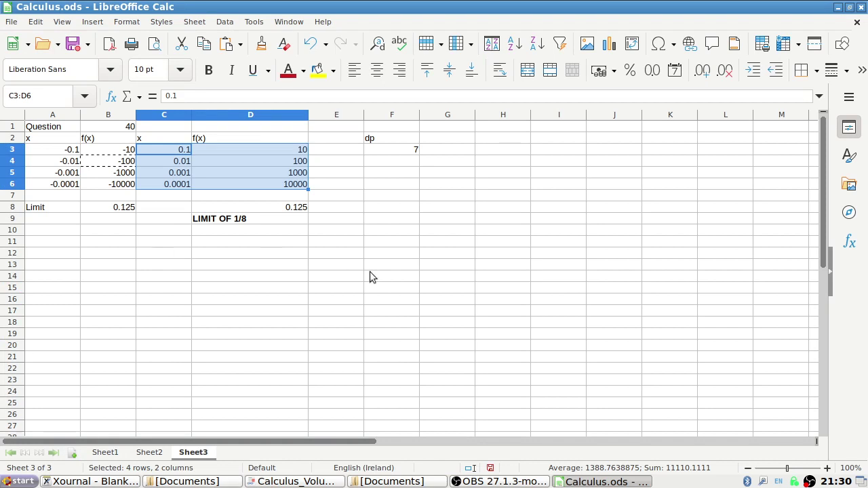
Step: Change the D9 label from LIMIT OF 1/8 to LIMIT OF INF
left_click(244, 227)
left_click(215, 97)
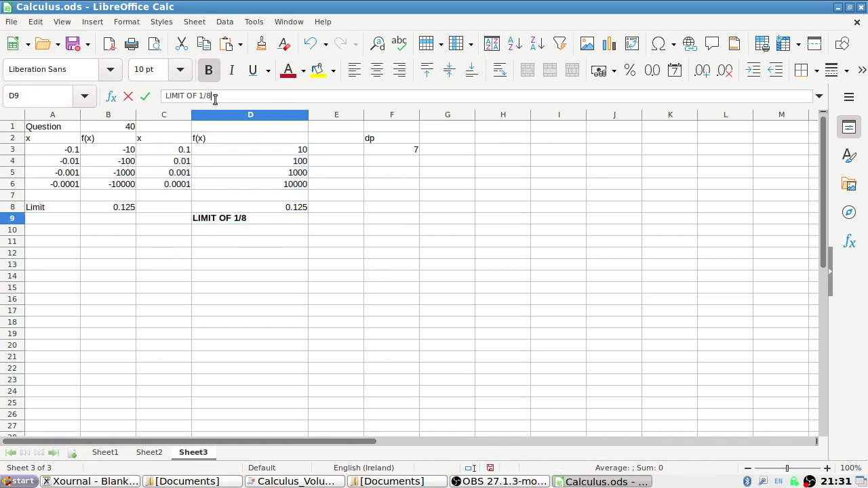
key("BackSpace")
key("BackSpace")
type("INF")
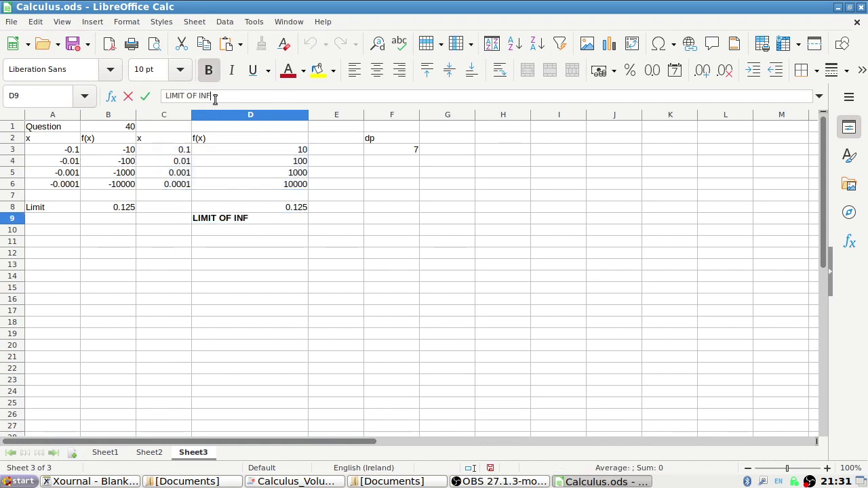
key("alt+Tab")
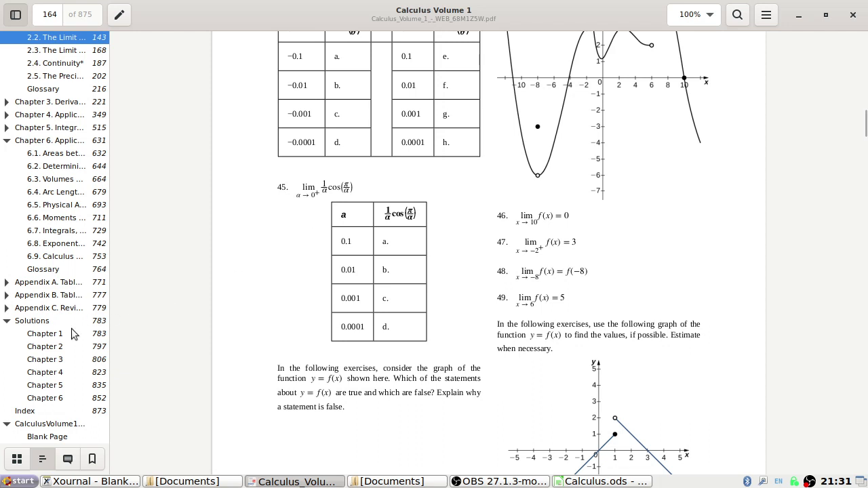
Step: Show the Chapter 2 solutions at answer 45, which guesses infinity but says no limit
left_click(54, 350)
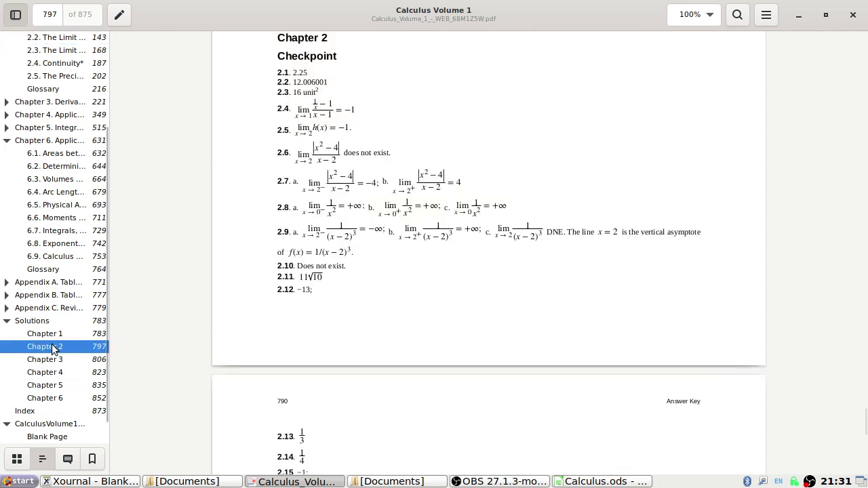
scroll(270, 271, "down", 10)
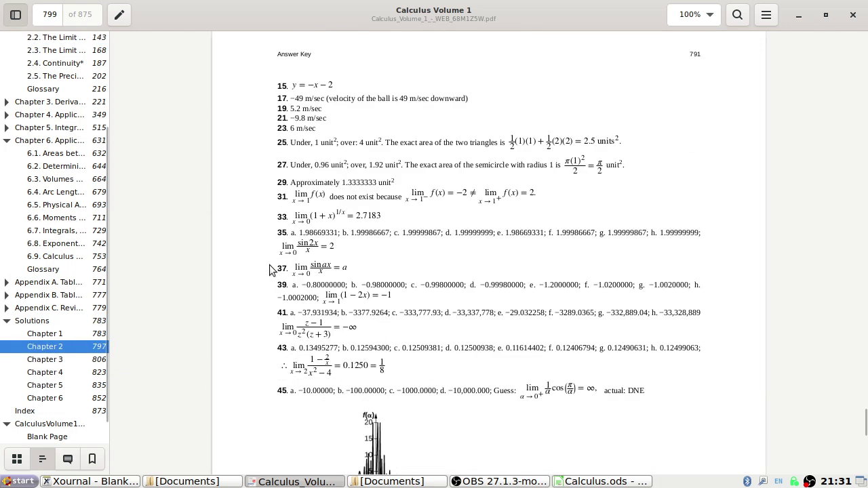
scroll(270, 269, "down", 3)
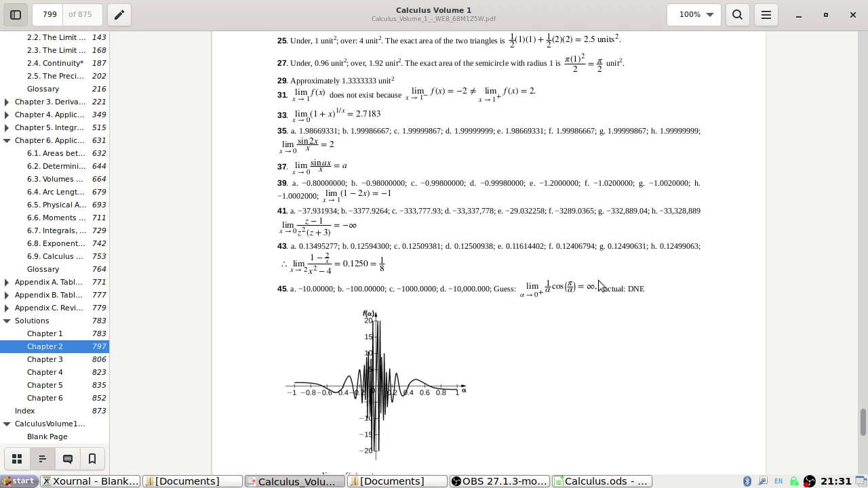
Step: Switch to Xournal's BlankPaper.xoj notes with the exercise 44 'No limit' working
key("alt+Tab")
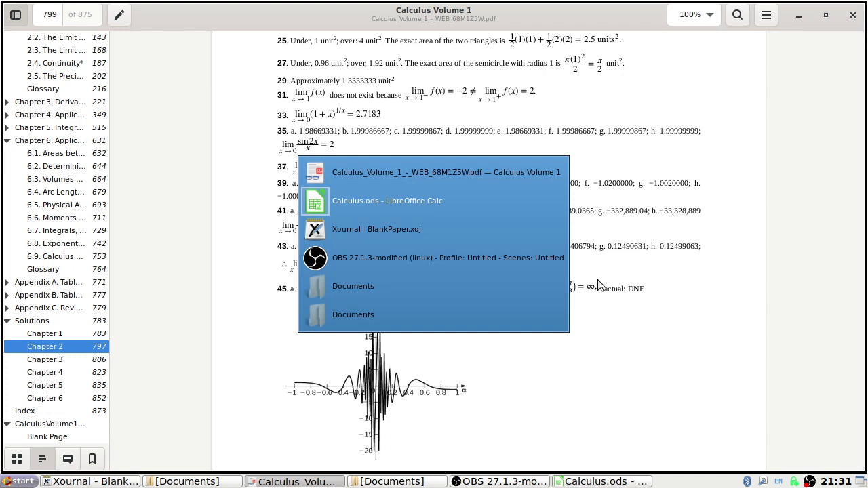
key("alt+Tab")
key("alt+Tab")
key("alt+Tab")
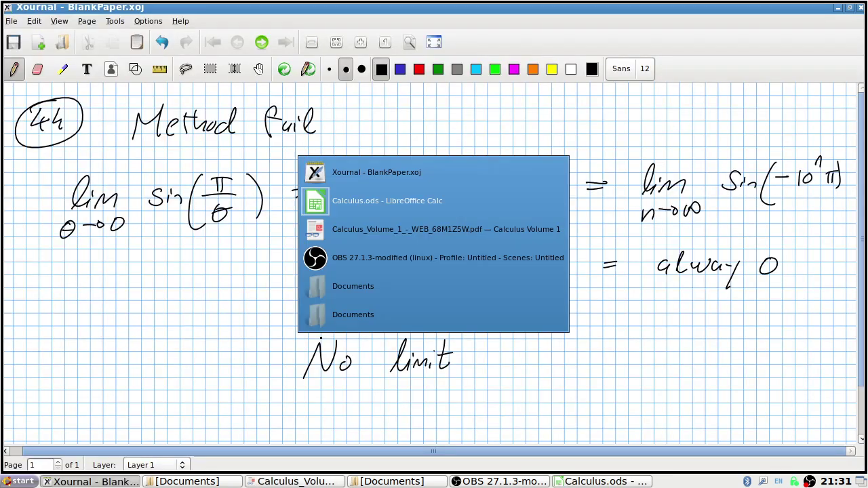
Step: Return to the textbook and jump to page 162, the 2.2 Exercises
key("alt+Tab")
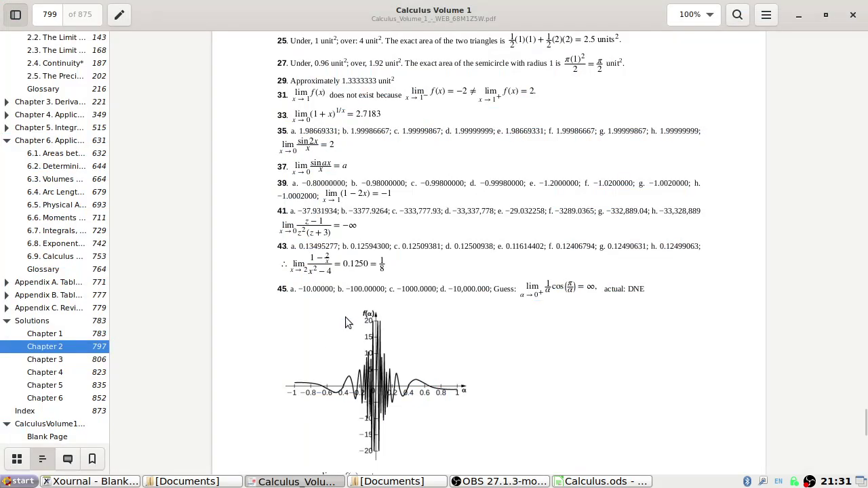
key("alt+Tab")
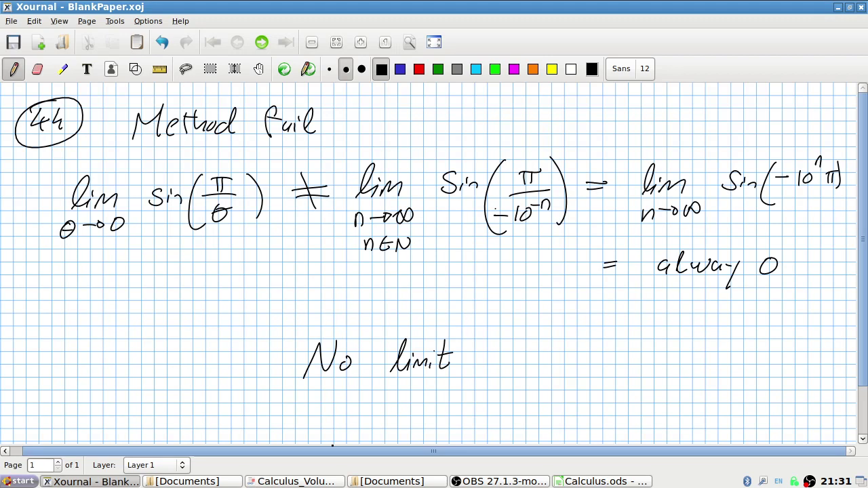
key("alt+Tab")
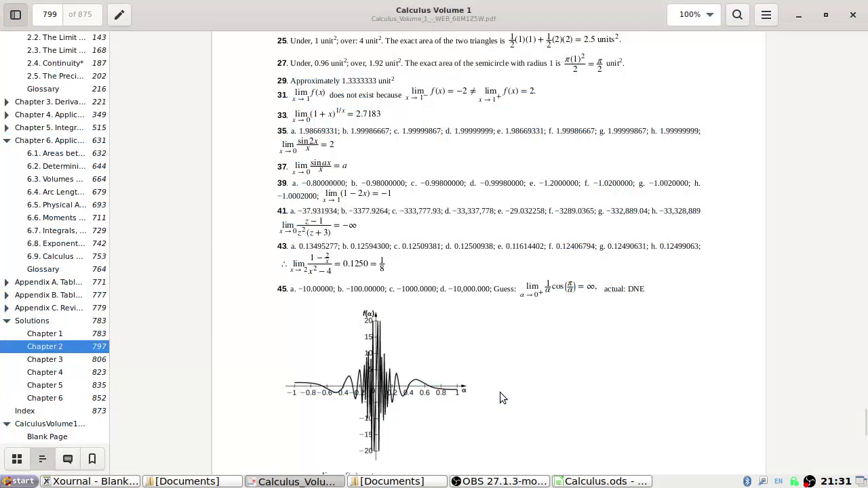
left_click(48, 11)
type("162")
key("Return")
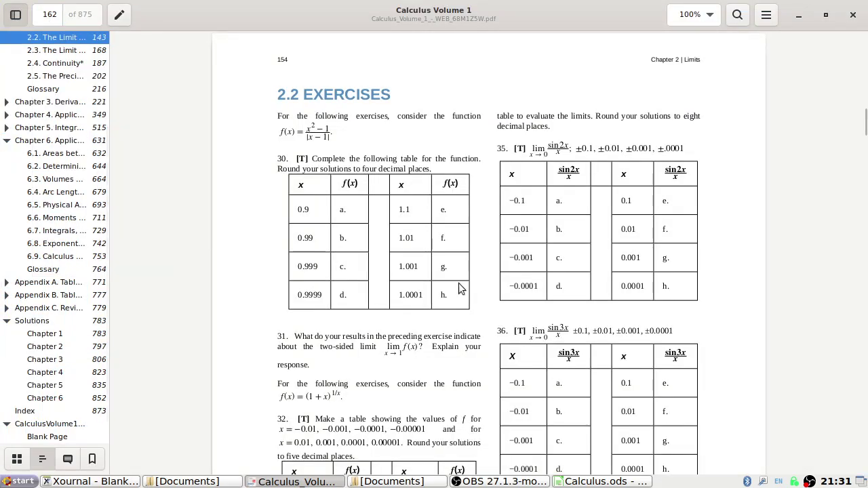
Step: Scroll down to exercises 44–49, then bring the OBS recording window forward
scroll(458, 289, "down", 10)
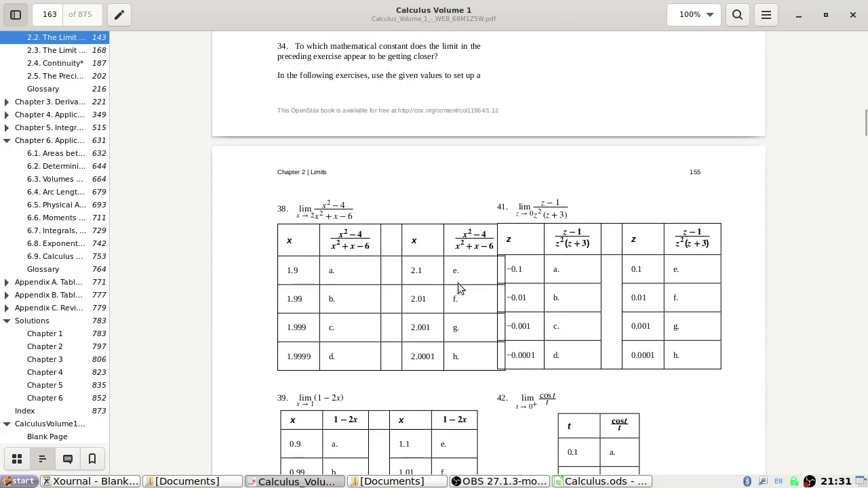
scroll(458, 283, "down", 1)
scroll(458, 282, "down", 1)
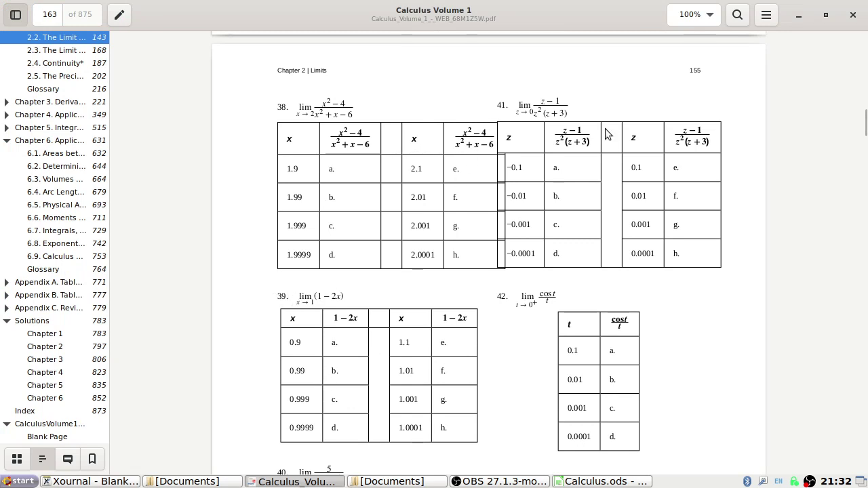
scroll(429, 198, "down", 2)
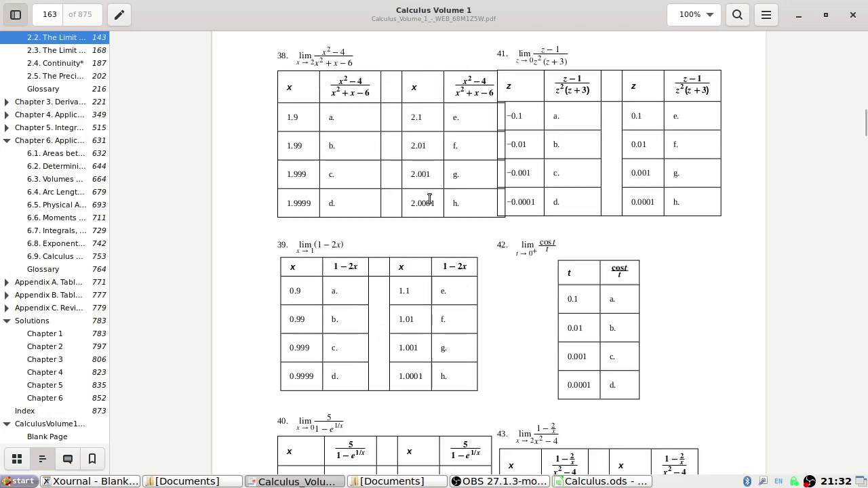
scroll(429, 198, "down", 6)
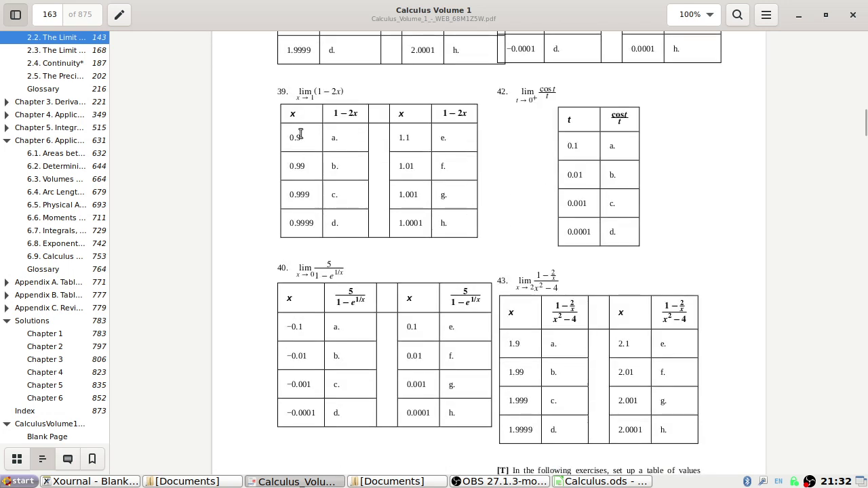
scroll(301, 134, "down", 16)
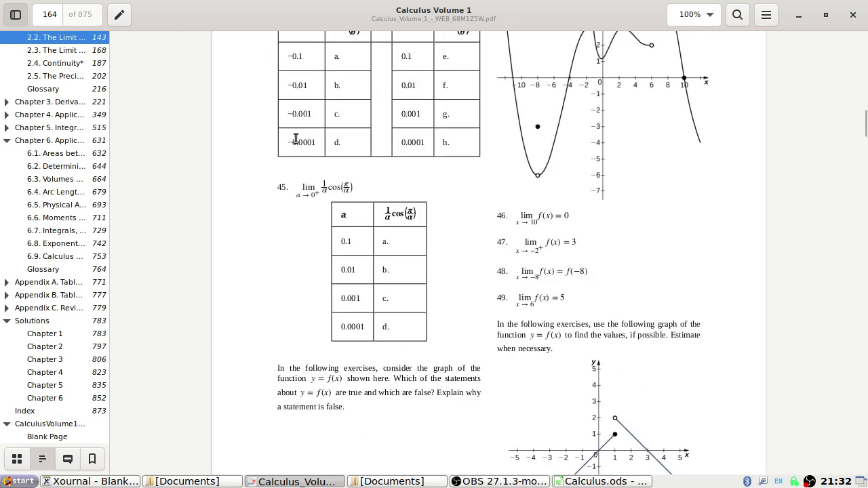
scroll(296, 138, "up", 2)
left_click(515, 481)
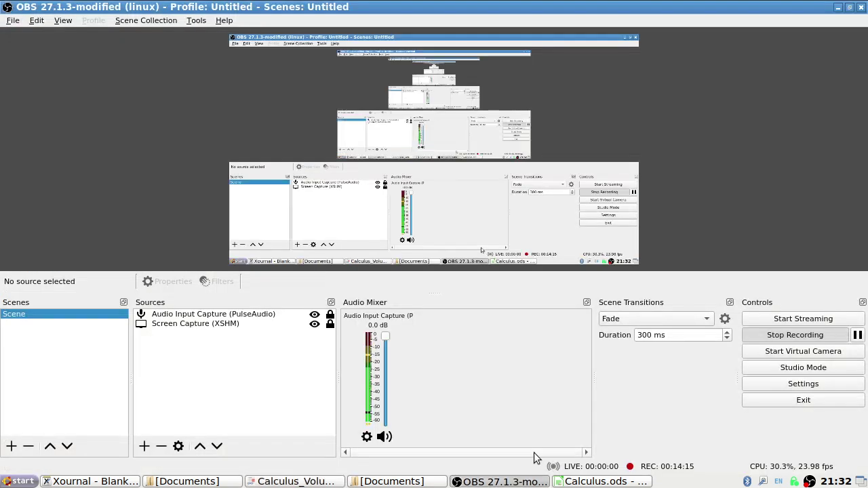